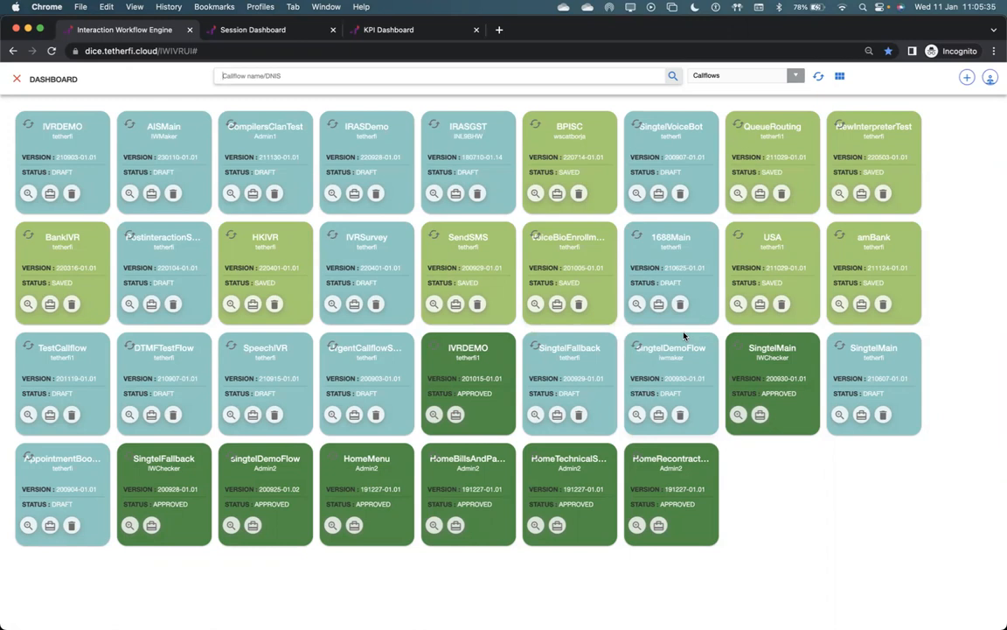
Step: Show the callflows as detailed cards and open the AISMain callflow
left_click(840, 77)
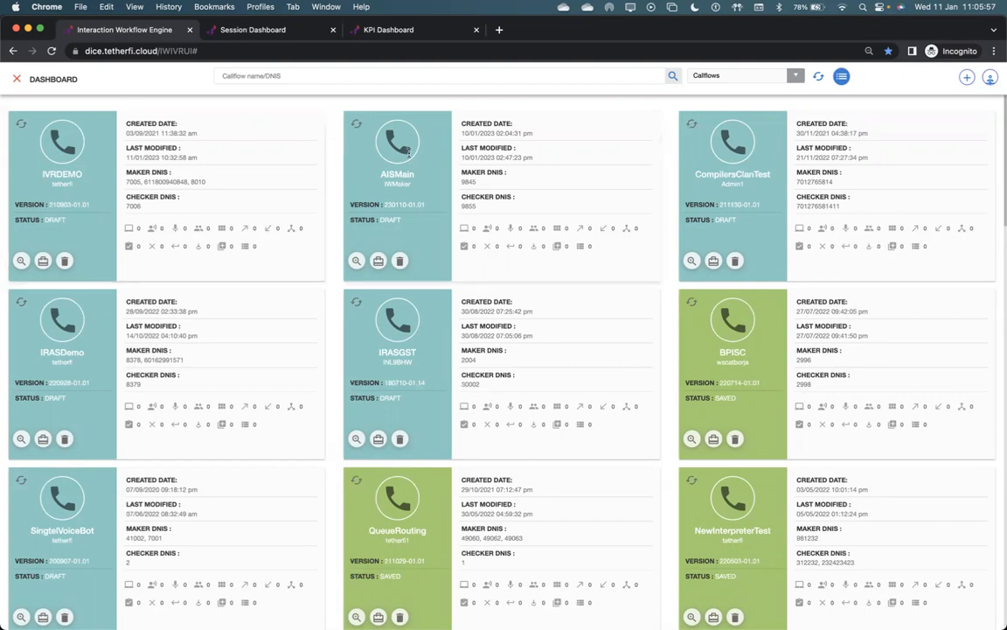
mouse_move(967, 77)
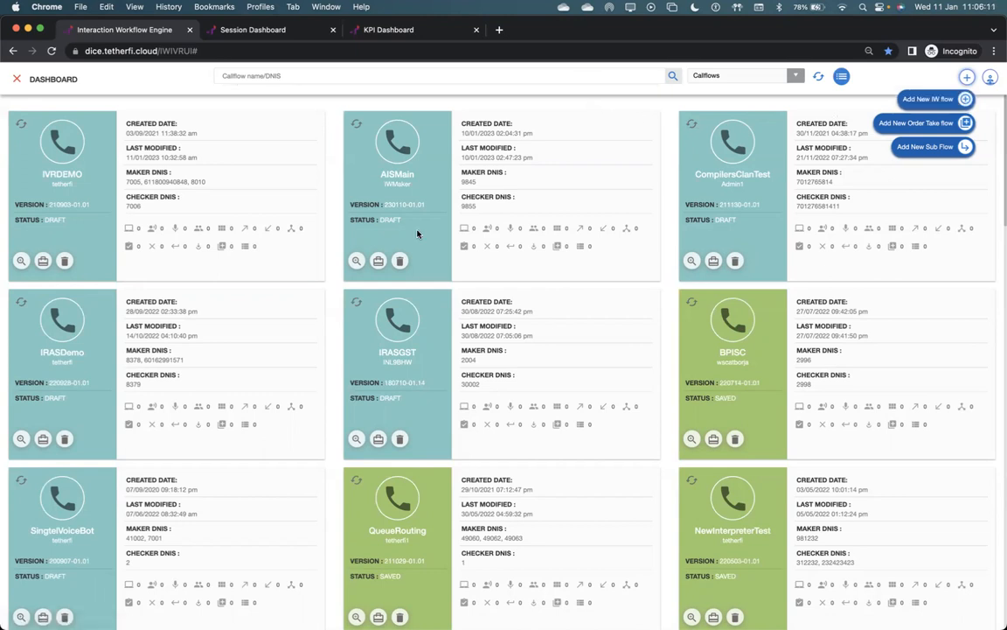
left_click(356, 261)
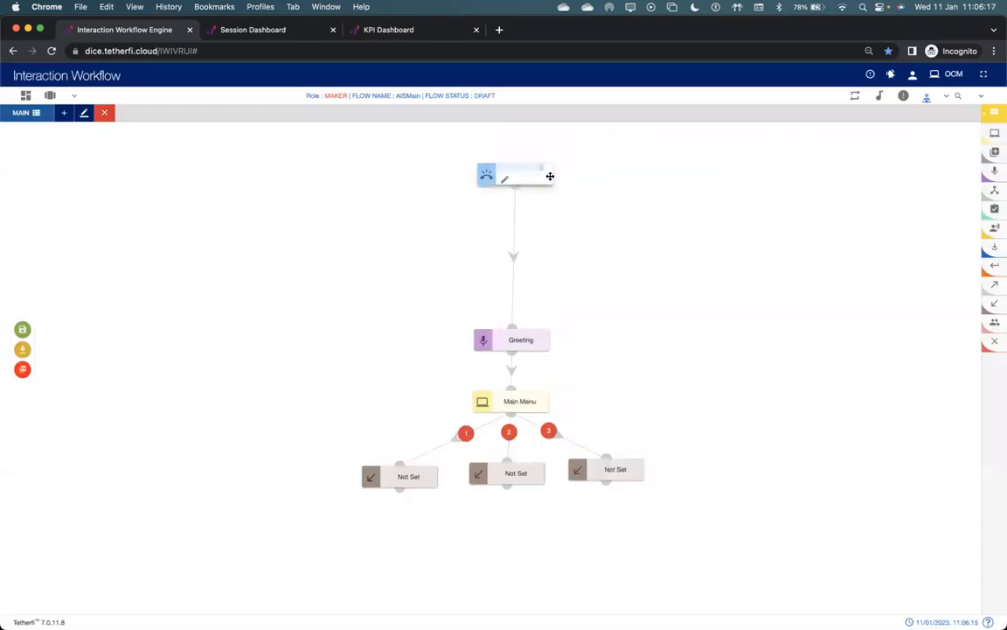
Step: In the AISMain start node's callflow configuration, enable the DTMF options Main menu as 9, Previous menu as 8 and Repeat as *
mouse_move(525, 174)
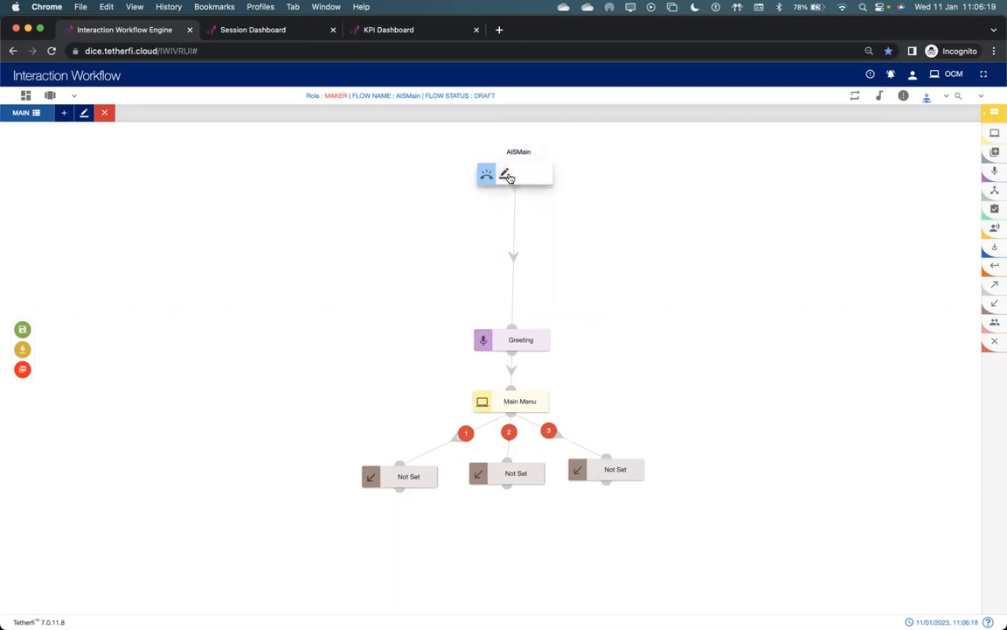
left_click(508, 176)
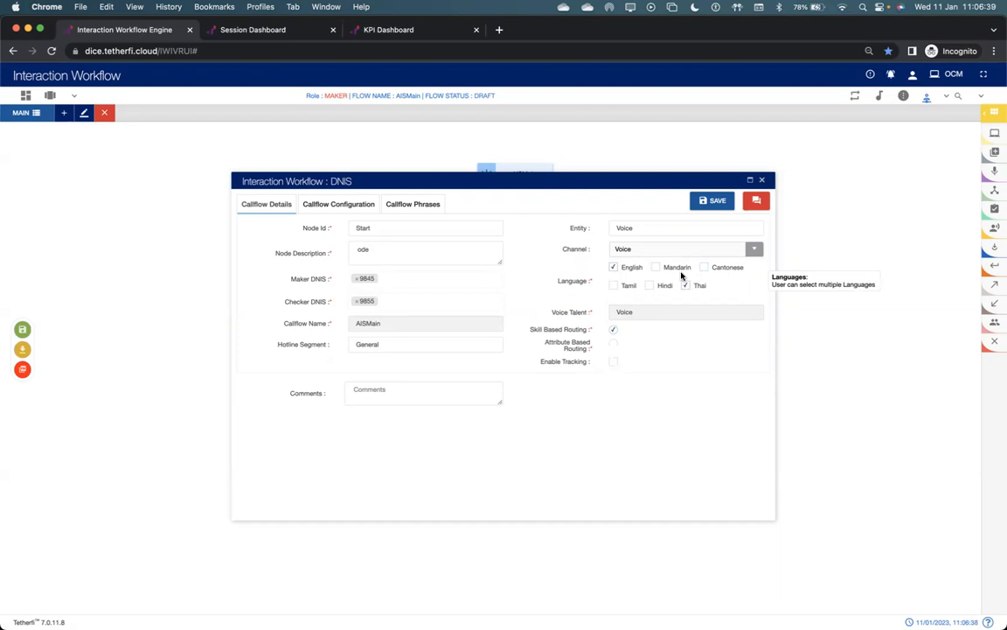
left_click(347, 203)
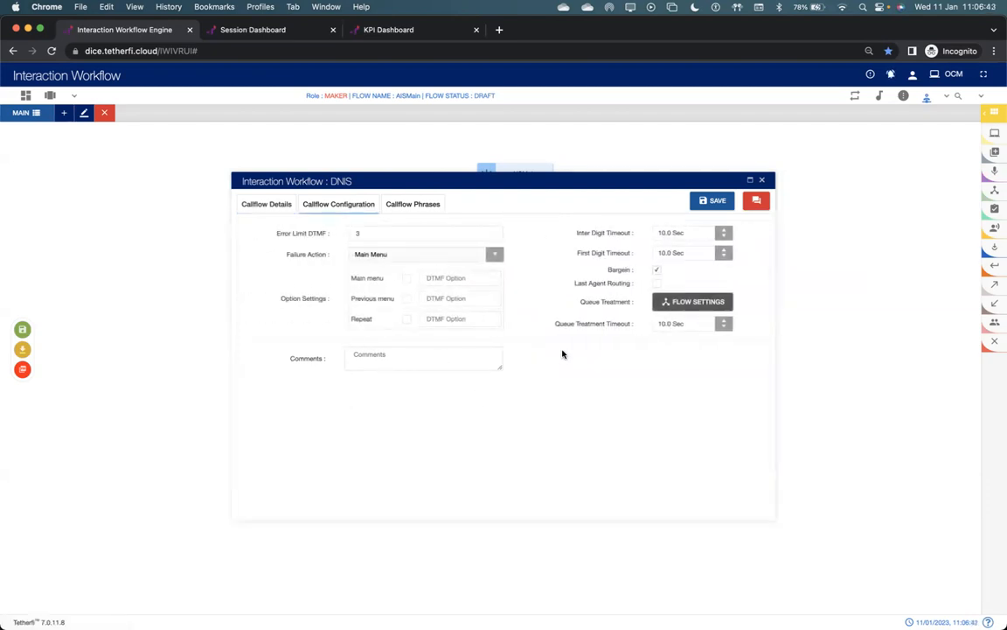
left_click(407, 278)
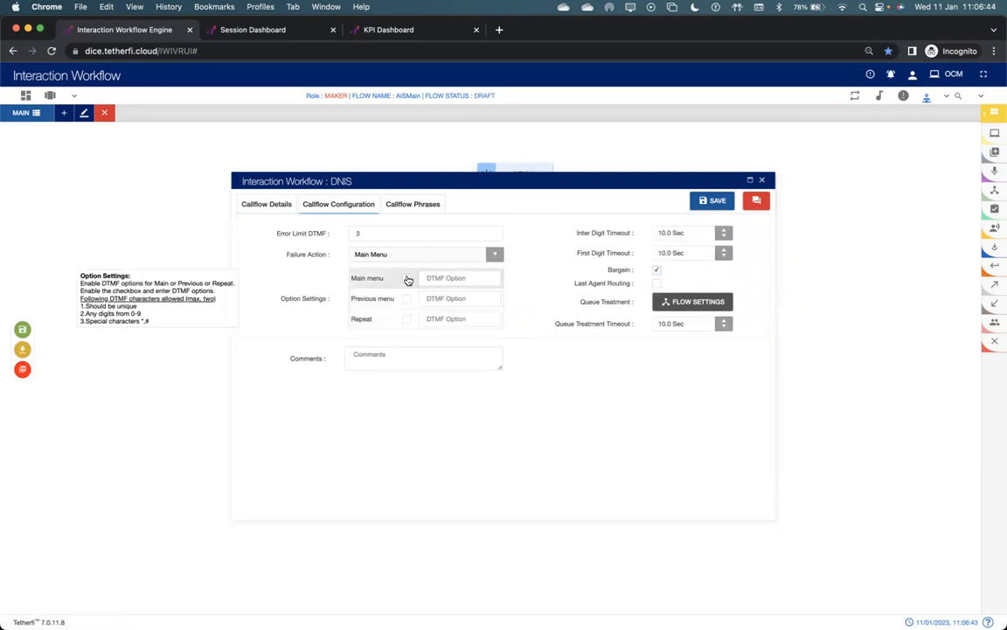
left_click(407, 320)
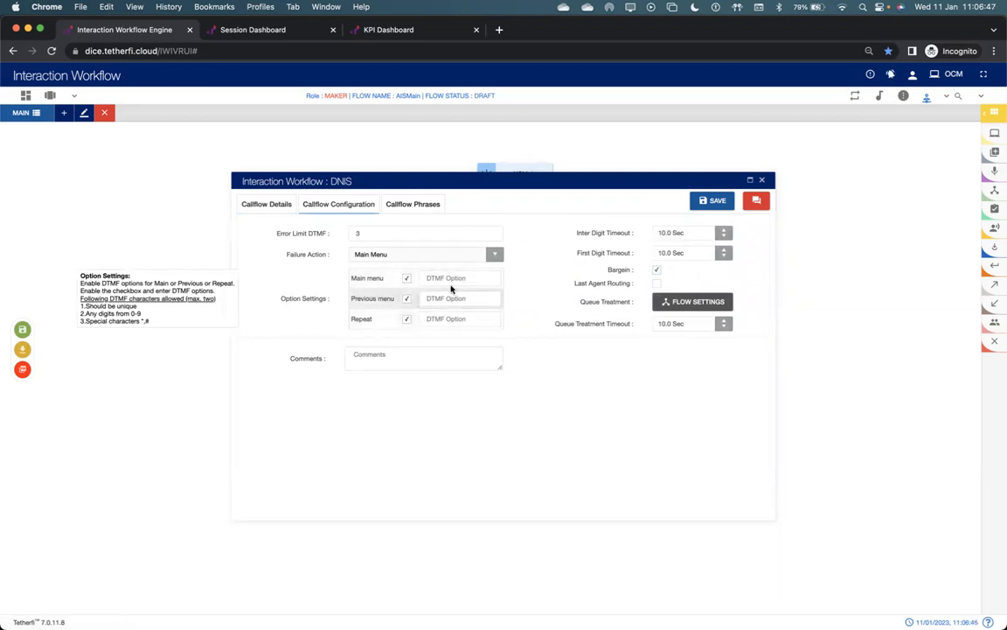
left_click(451, 278)
type("0")
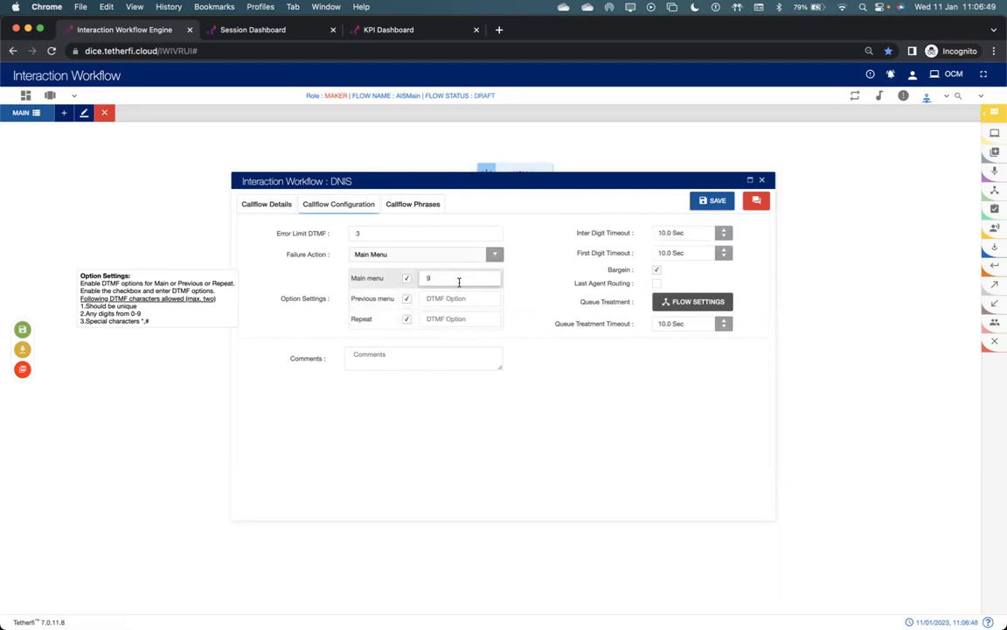
left_click(451, 298)
left_click(457, 325)
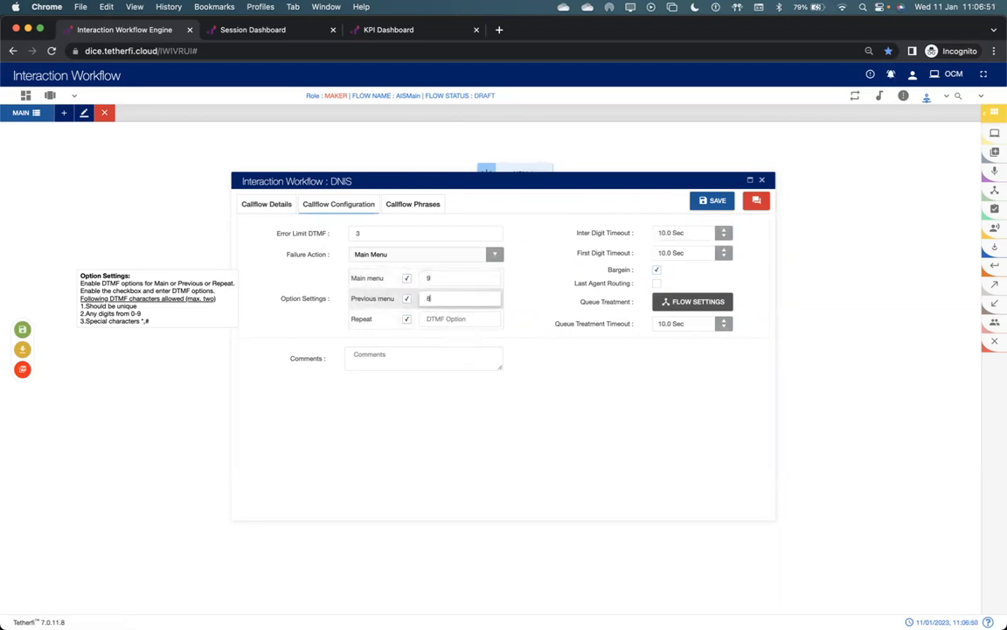
left_click(462, 319)
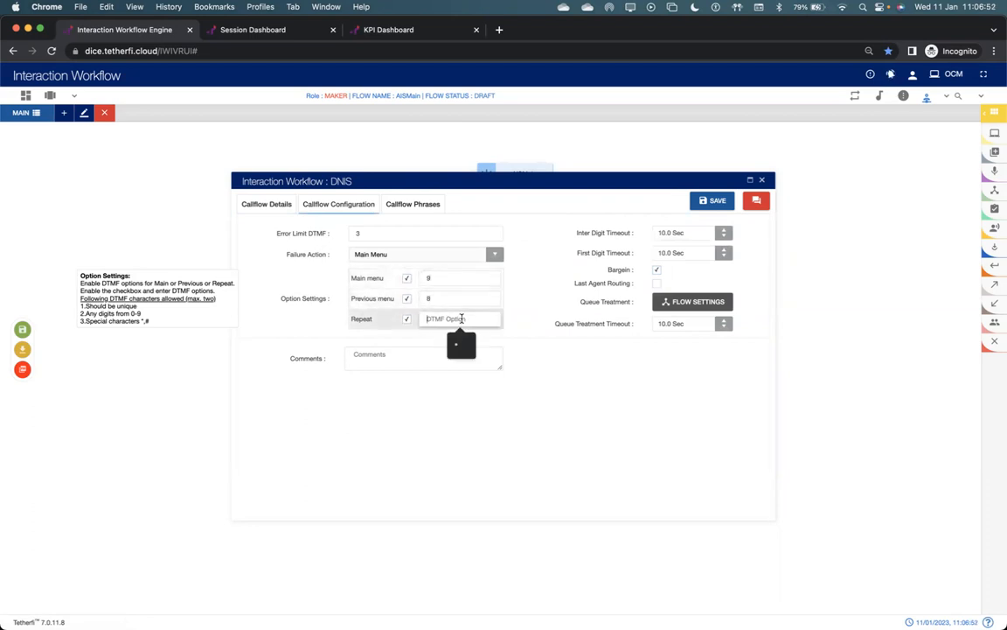
type("1")
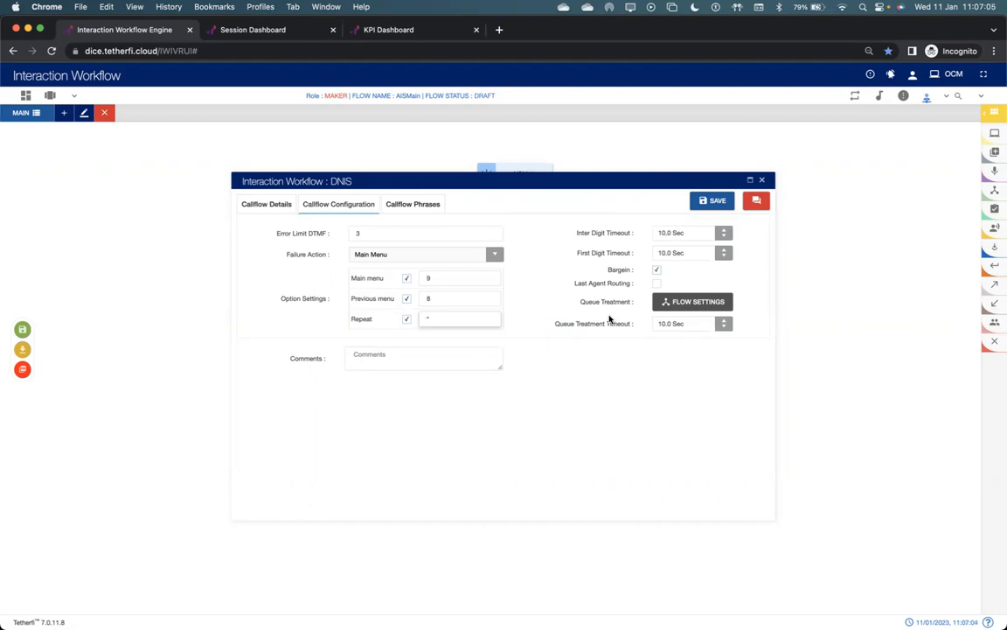
Step: View the start node's callflow phrases and save the node's settings
left_click(423, 203)
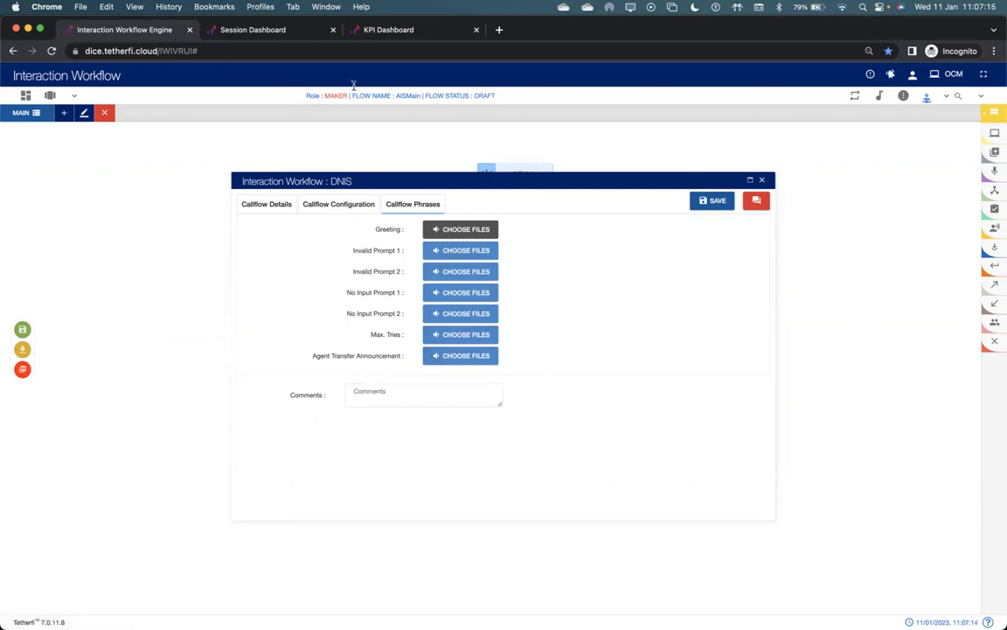
left_click(717, 200)
left_click(620, 337)
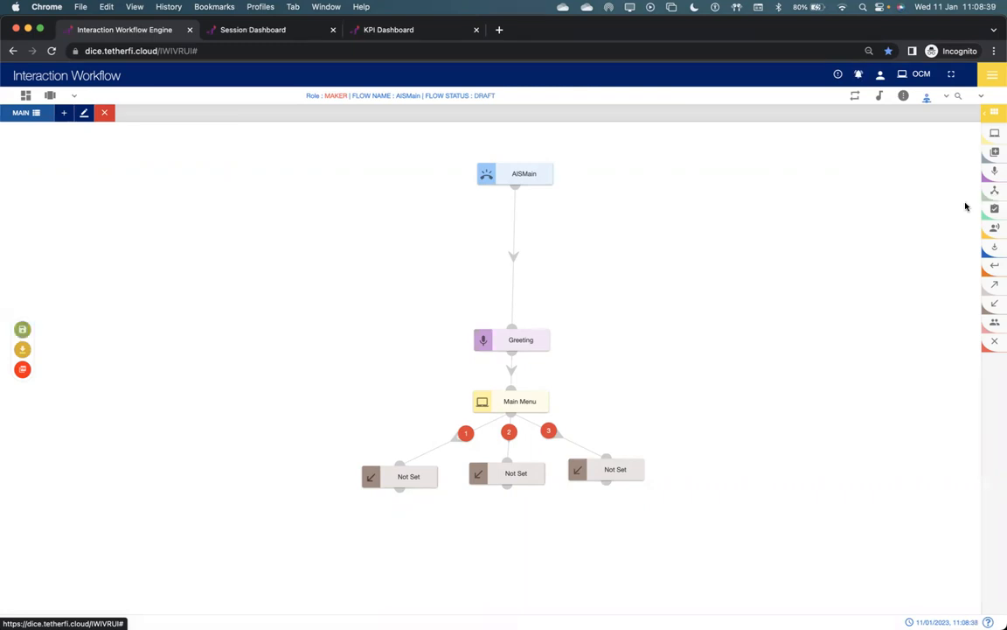
left_click(927, 96)
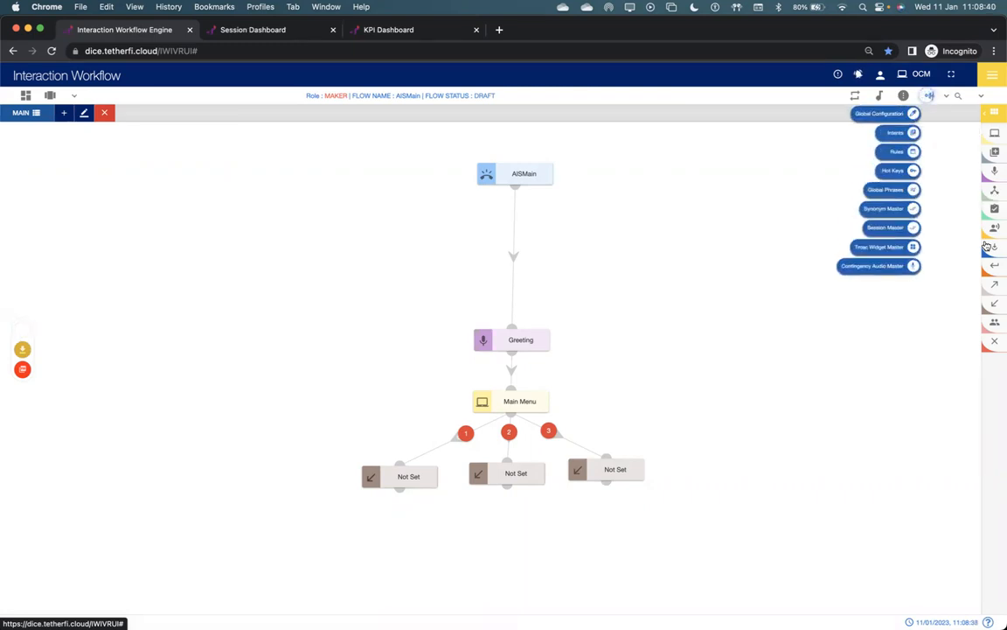
left_click(938, 437)
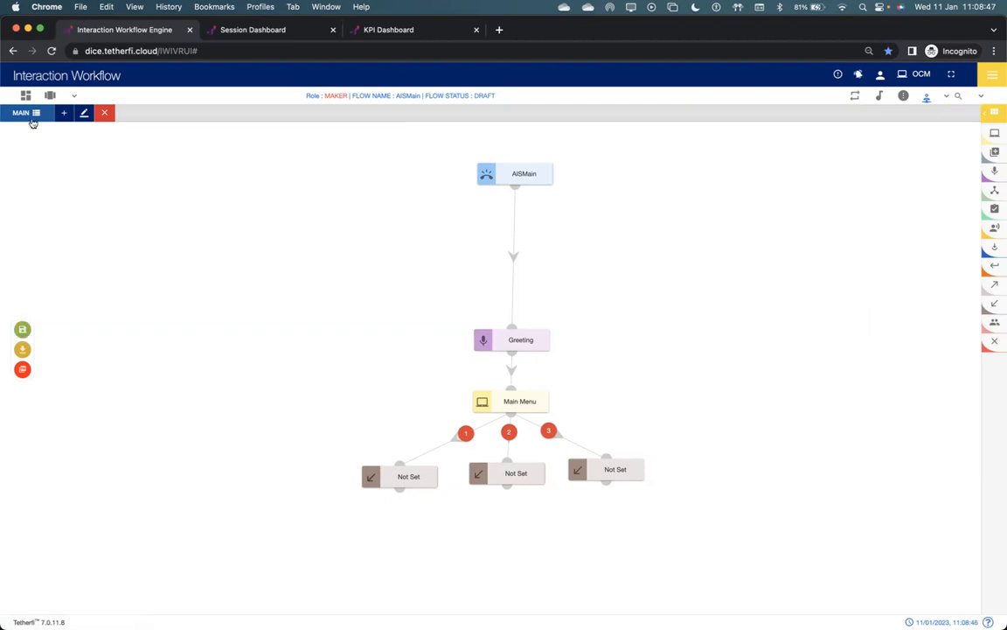
Step: Add a new tab named Prepaid to the callflow with the comment Prepaid, and save it
left_click(64, 113)
left_click(454, 281)
type("Prepaid")
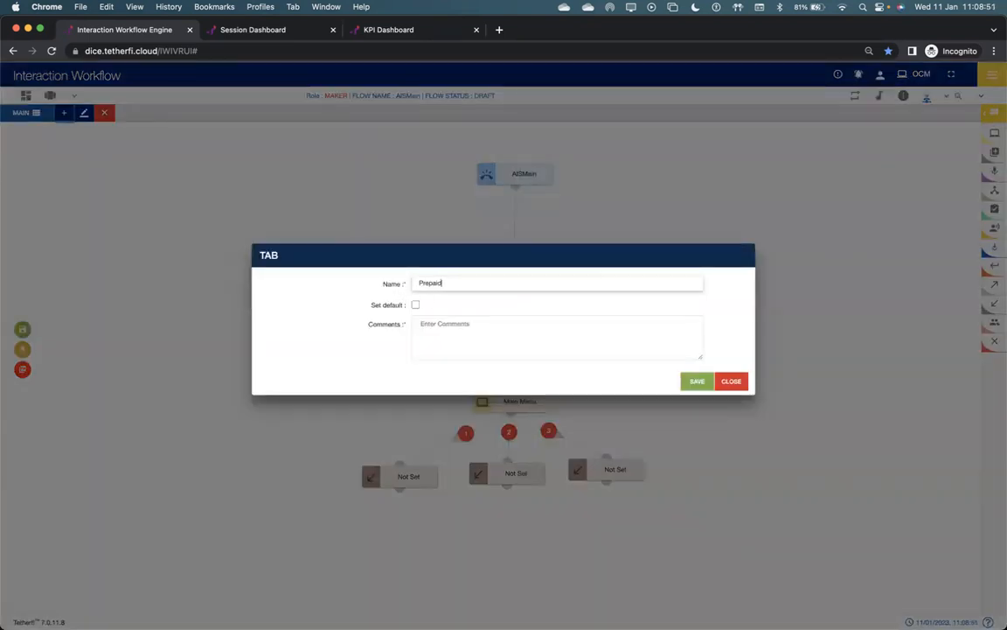
left_click(461, 332)
type("Prepaid")
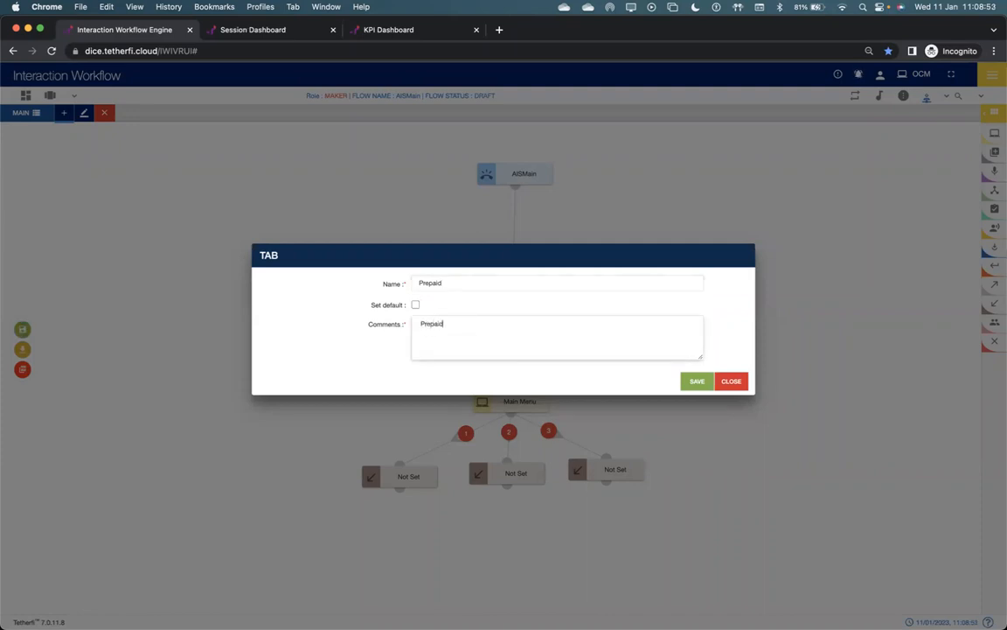
left_click(697, 381)
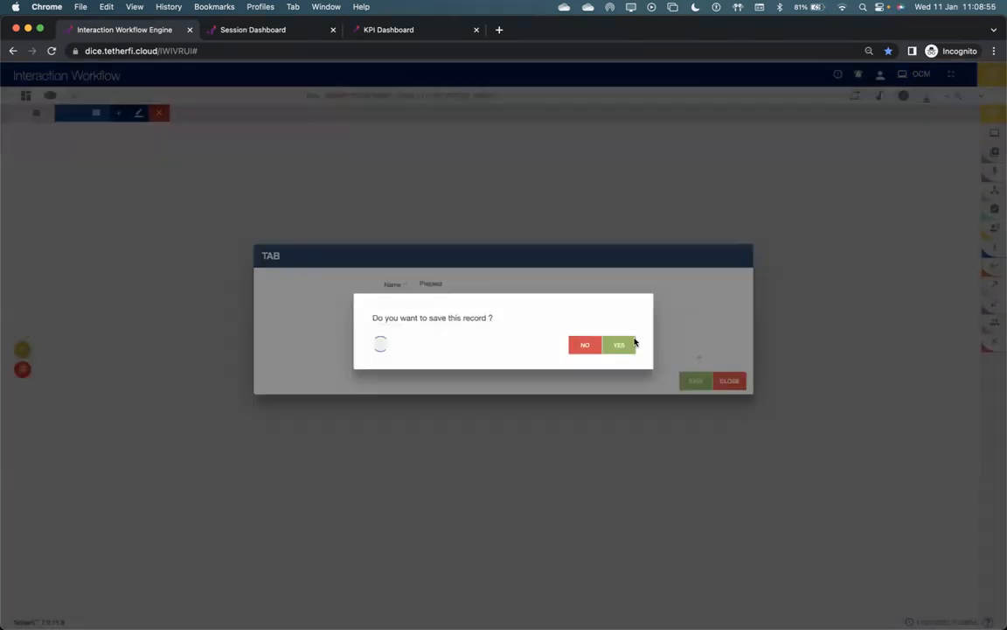
left_click(632, 337)
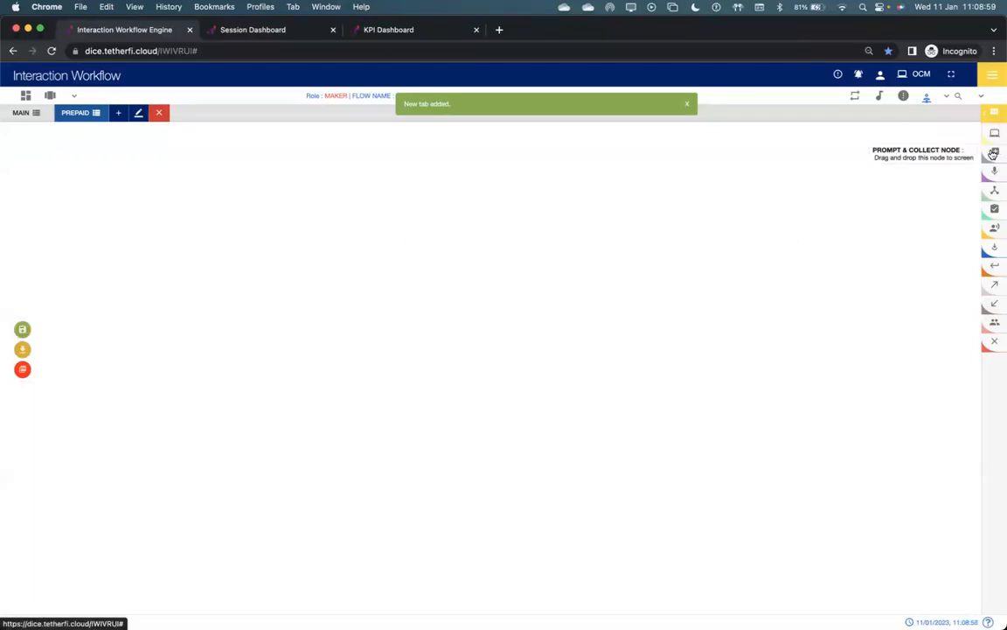
Step: Place a Menu node on the Prepaid tab with an entry point above it, and name the entry point Prepaid
left_click_drag(914, 179, 402, 221)
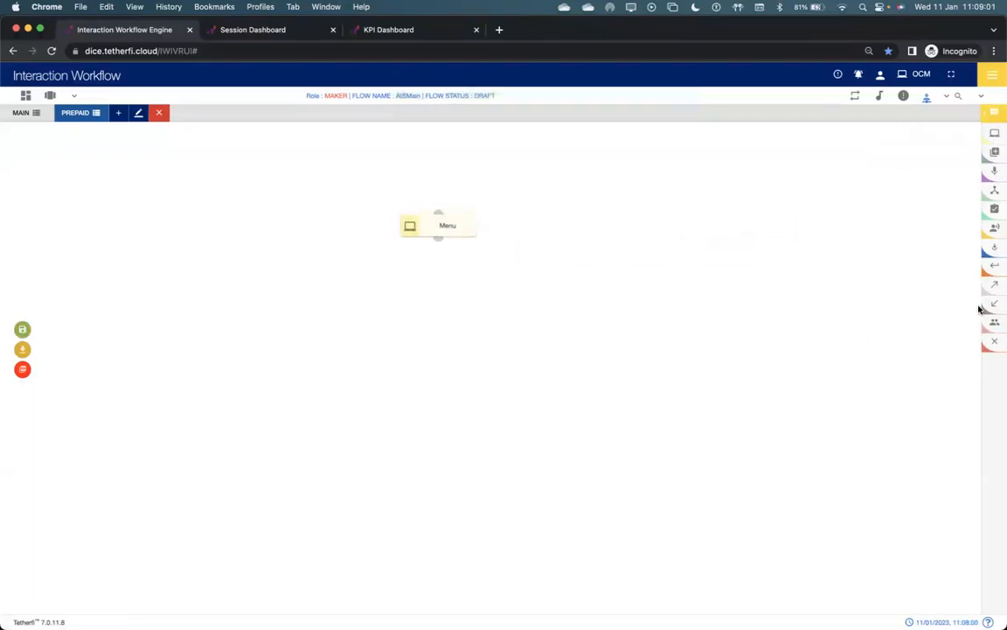
left_click_drag(994, 284, 434, 216)
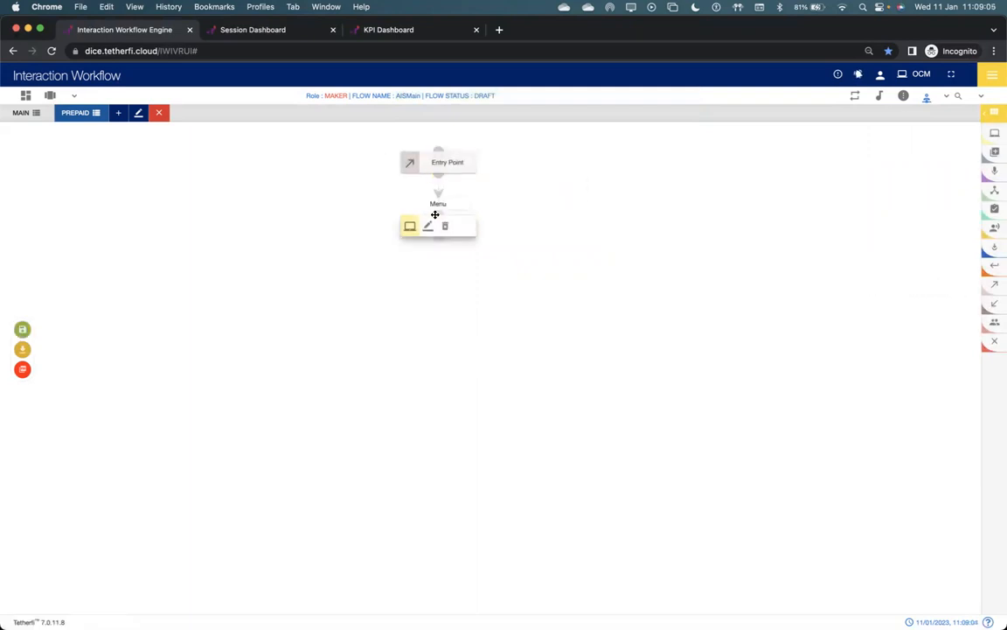
left_click(428, 166)
type("P")
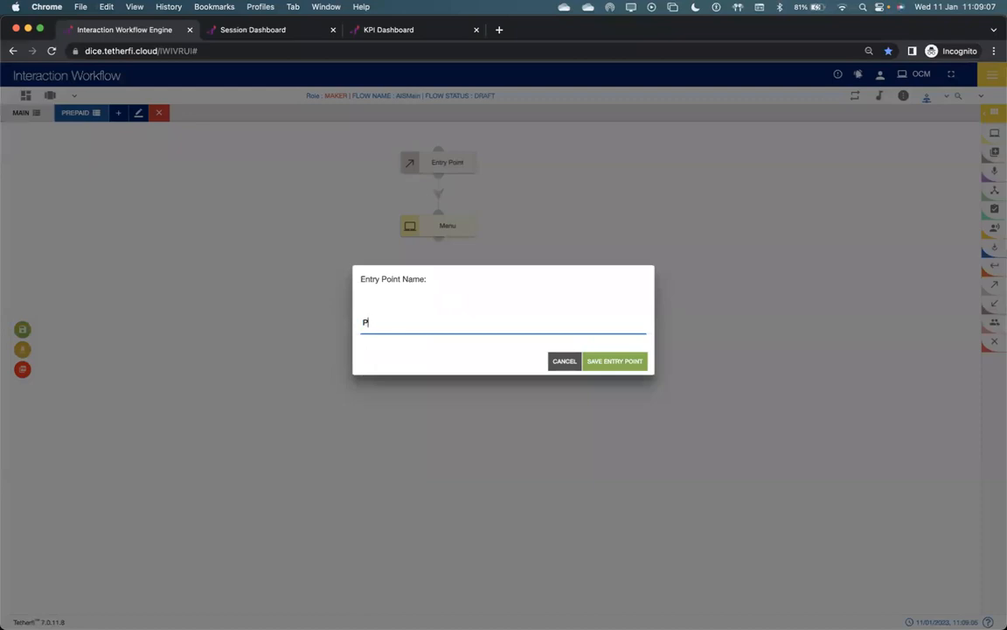
type("repaid")
left_click(610, 362)
Step: Link Main Menu option 1's exit node to the Prepaid tab's Prepaid entry point with the comment Prepaid, save it, and view the Prepaid tab
left_click(35, 115)
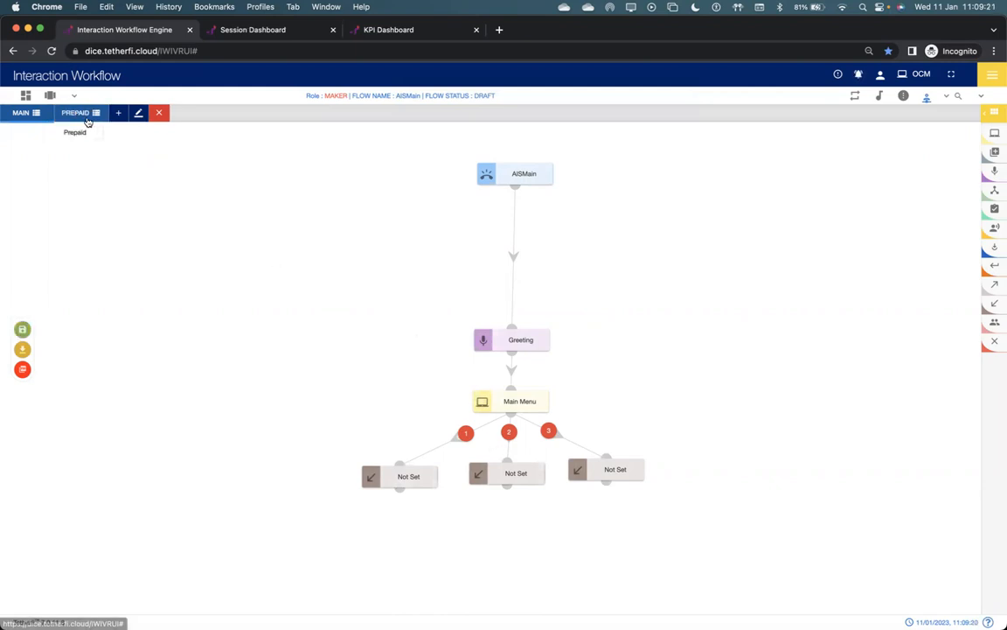
mouse_move(522, 402)
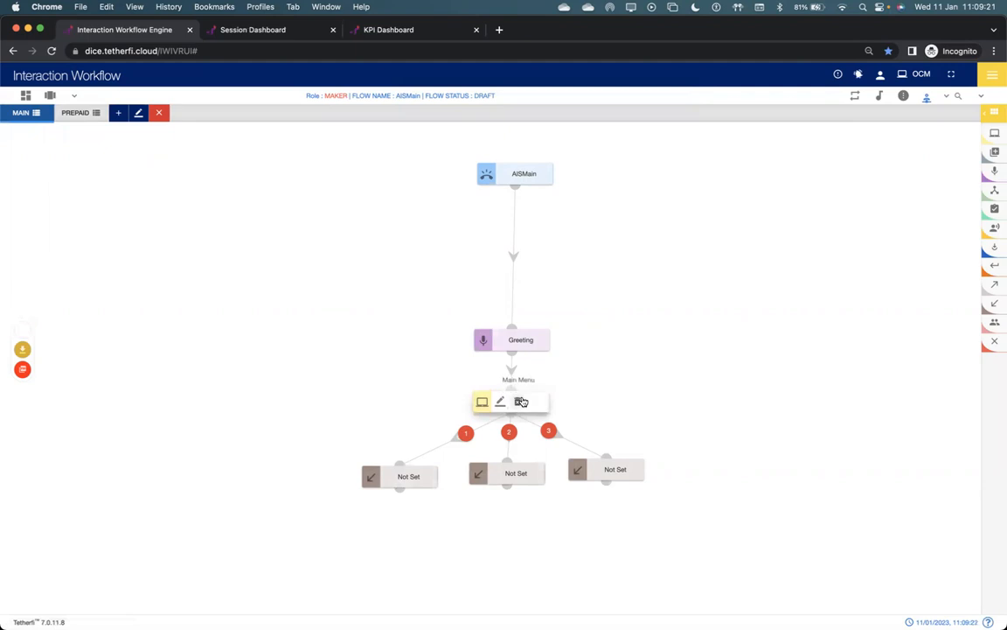
left_click(391, 480)
left_click(482, 287)
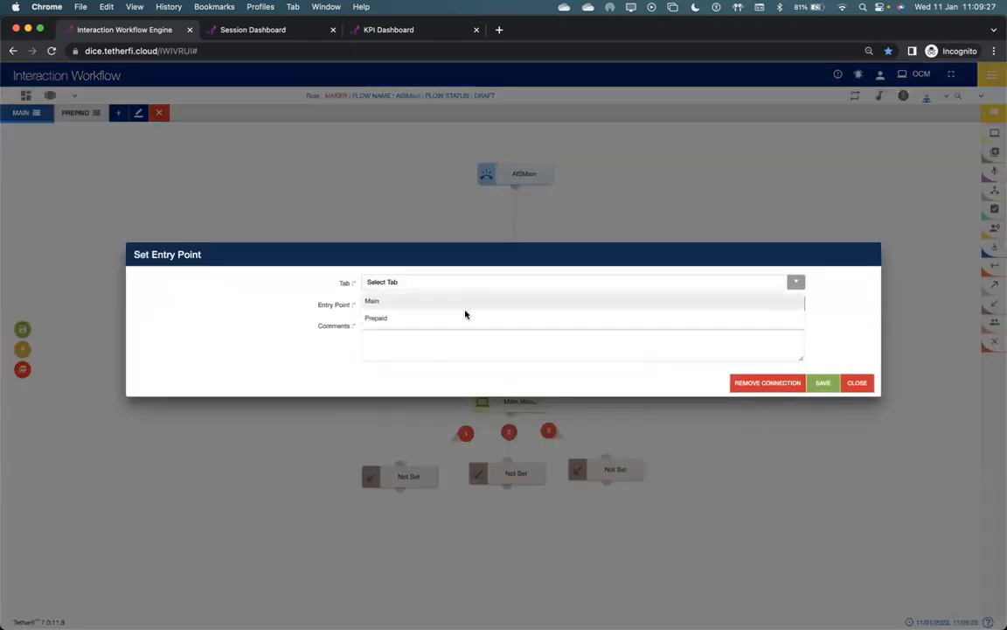
left_click(452, 319)
left_click(476, 303)
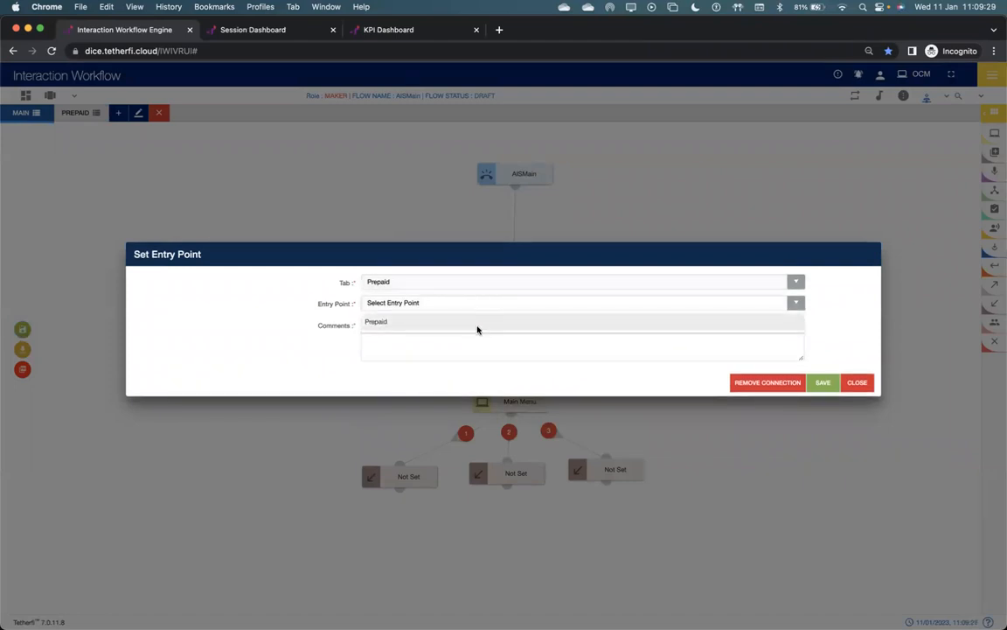
left_click(476, 325)
left_click(479, 342)
type("Prepaid")
left_click(823, 382)
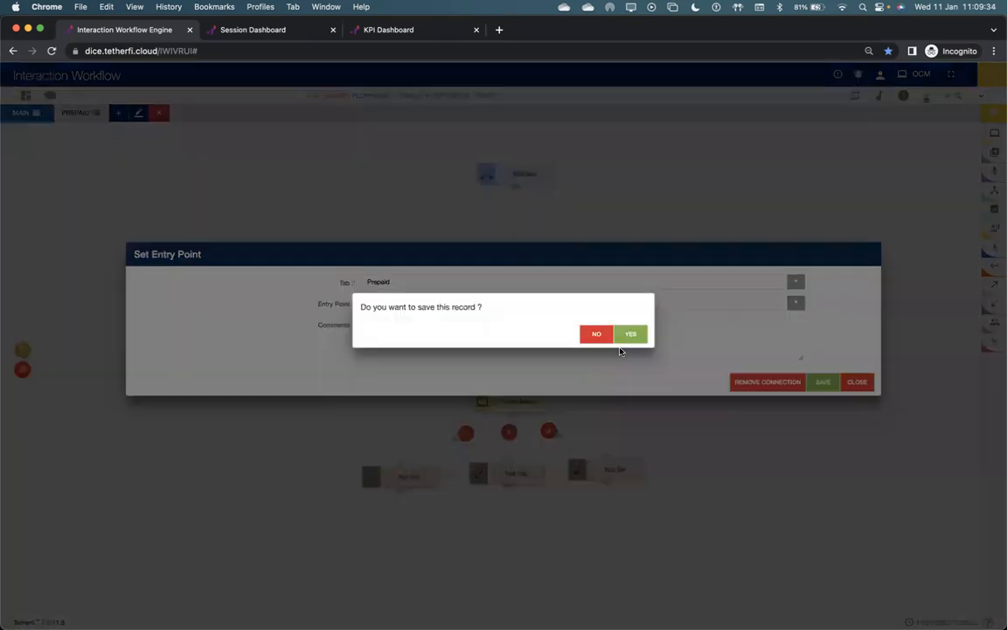
left_click(614, 343)
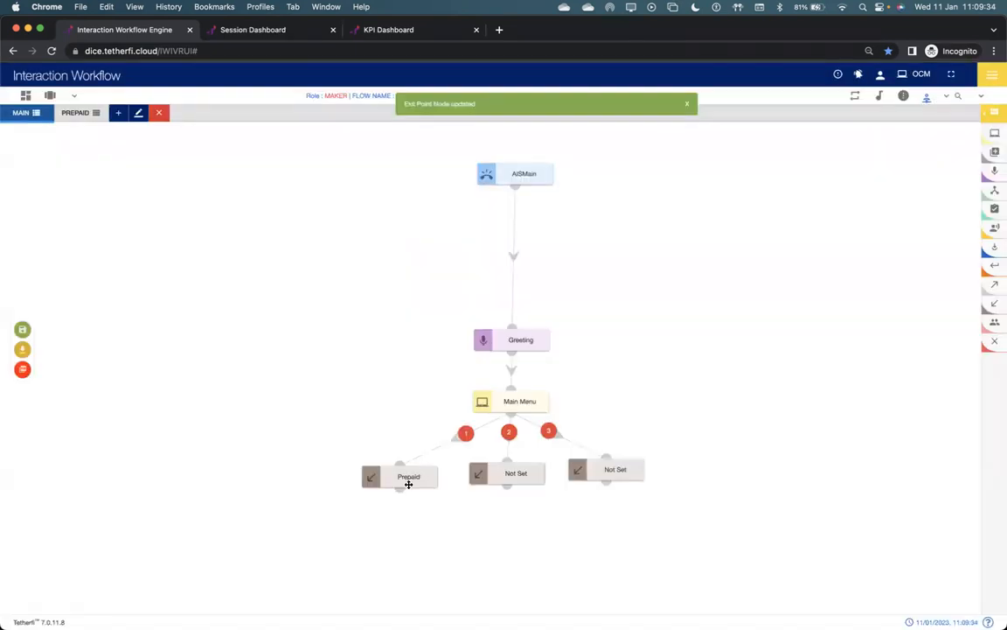
left_click(77, 113)
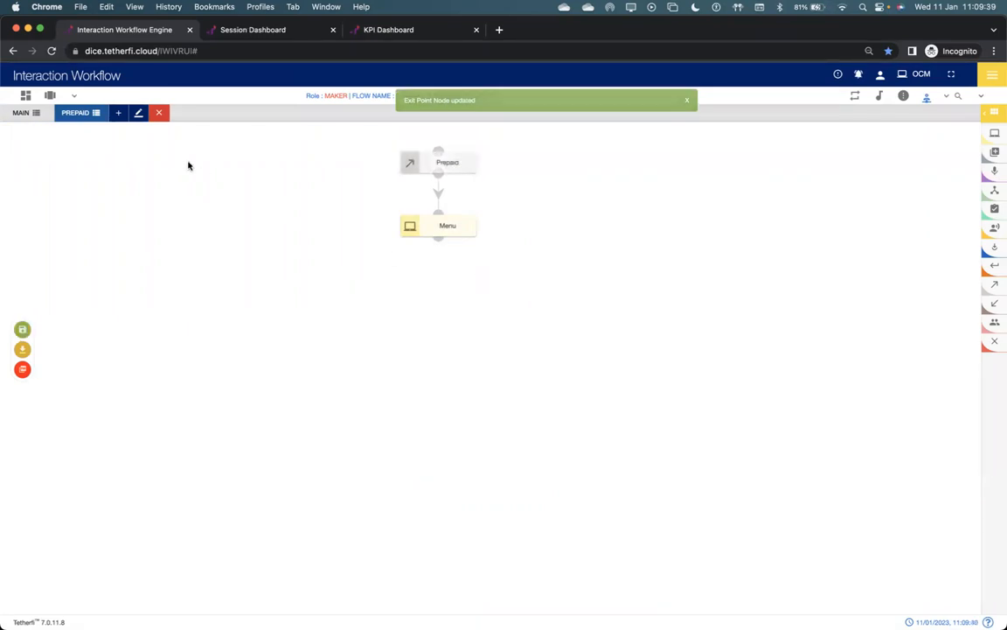
Step: Open the English phrase selection for Announcement 1 of the Main tab's Greeting node and look at the local wav files
left_click(29, 114)
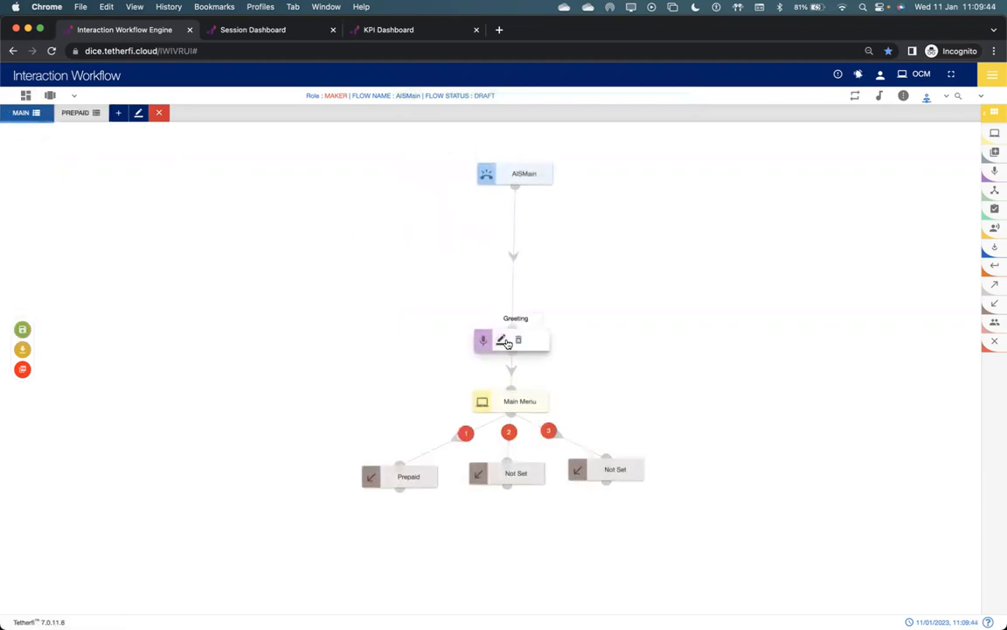
double_click(505, 342)
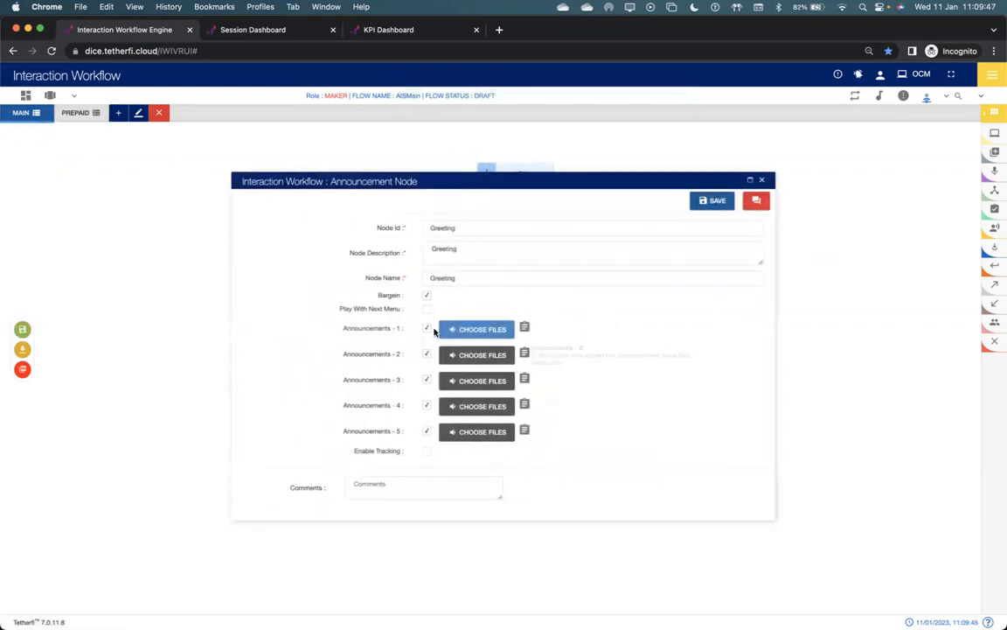
left_click(496, 329)
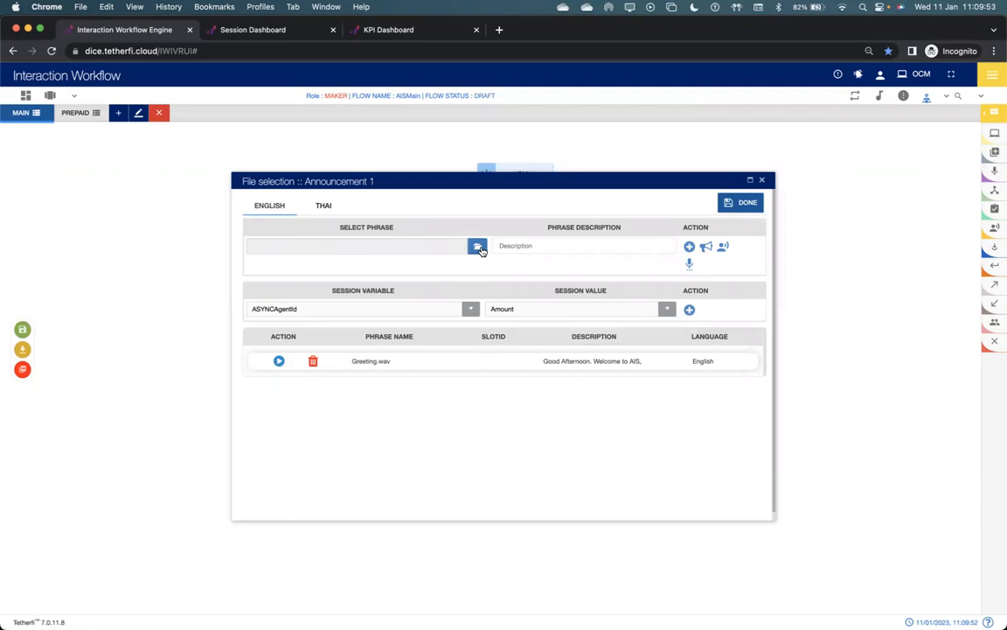
left_click(480, 249)
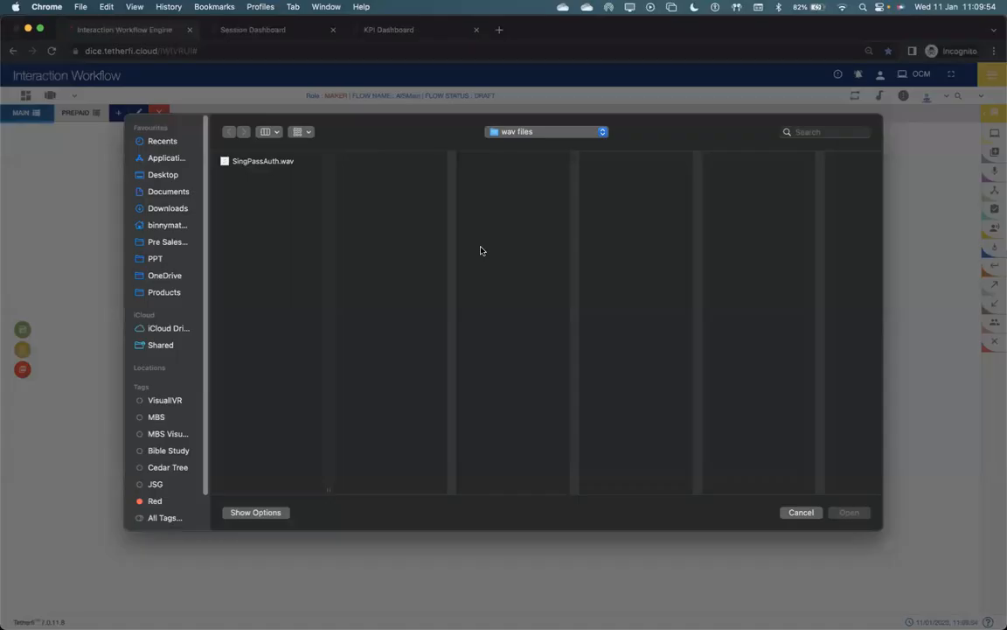
left_click(801, 513)
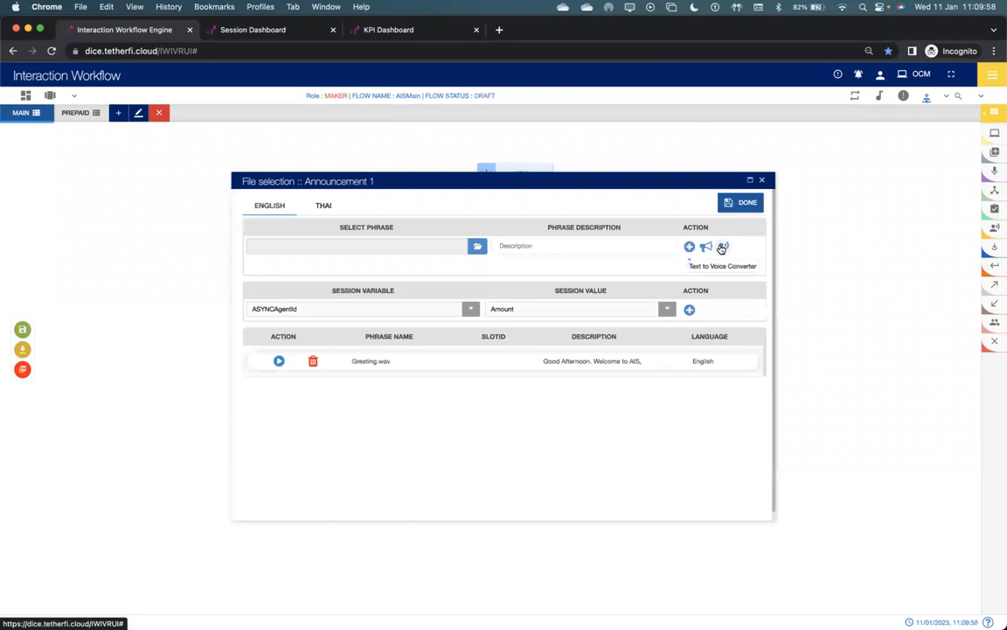
Step: Create an English text-to-speech phrase named Offer with the text "New Offer" and the en-CA, Heather voice
left_click(722, 248)
left_click(557, 318)
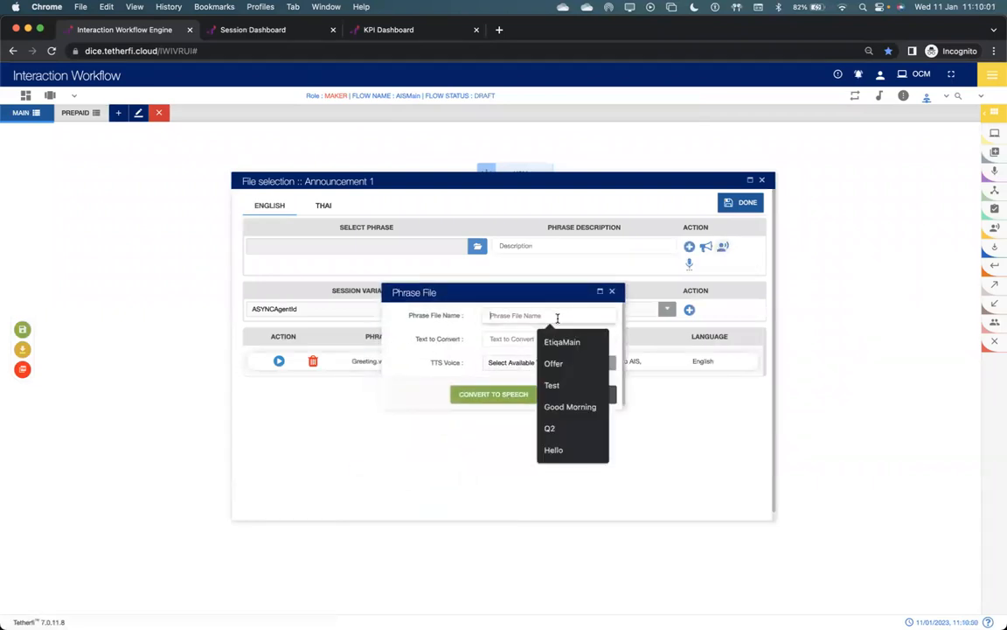
left_click(554, 362)
left_click(557, 338)
type("New Offer")
left_click(605, 362)
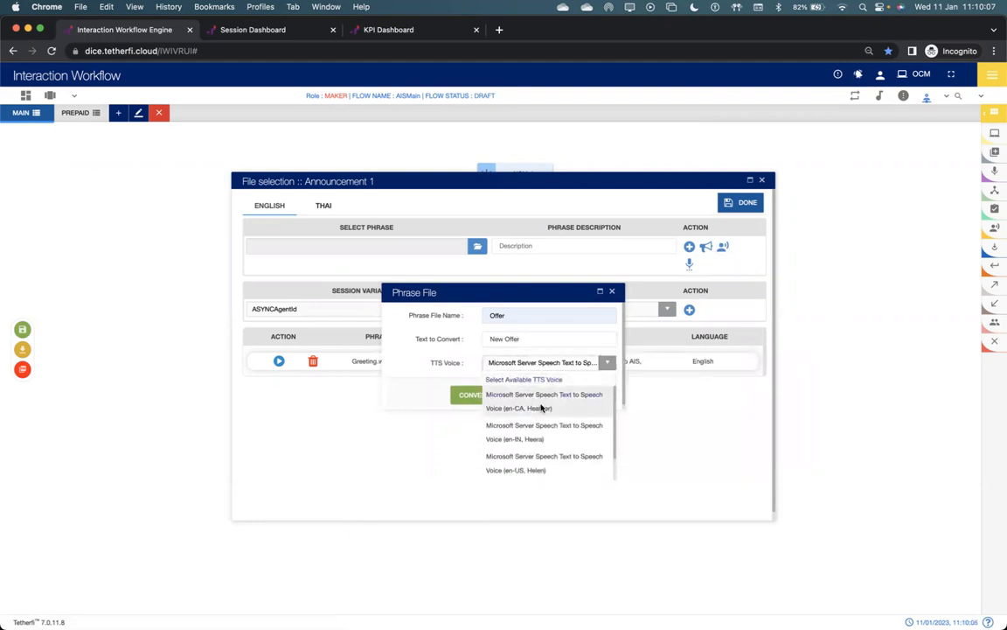
left_click(543, 402)
left_click(527, 395)
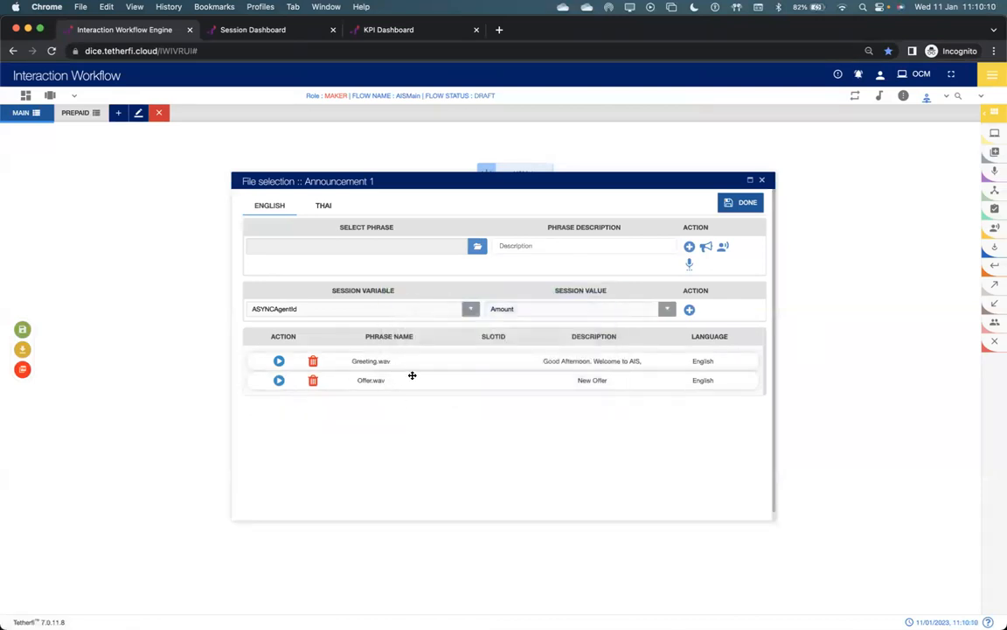
Step: Add the local file SingPassAuth.wav to the English phrases with the description "New Phrase"
left_click(474, 247)
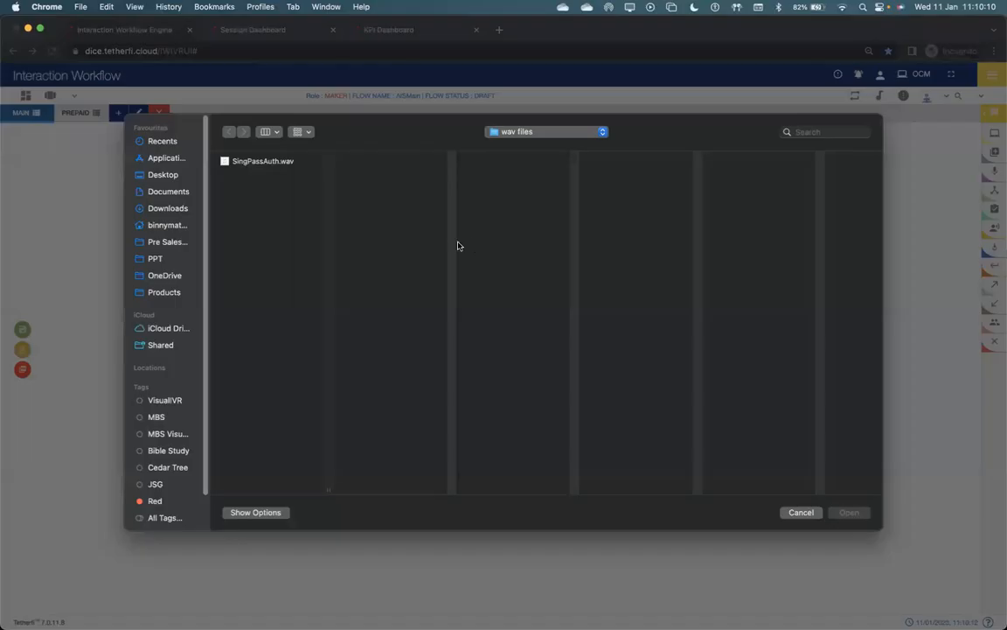
left_click(259, 161)
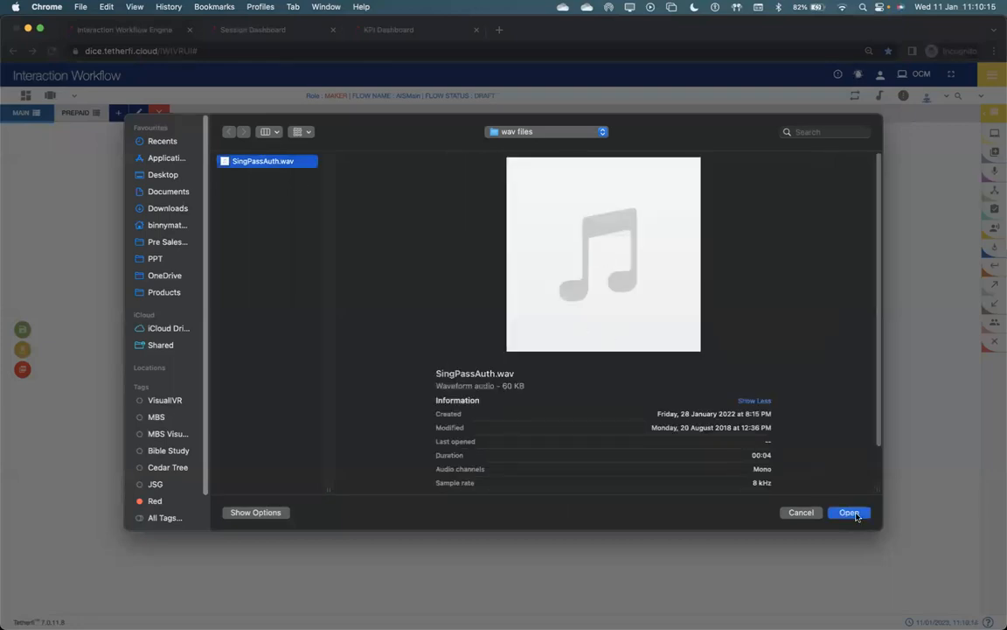
left_click(850, 513)
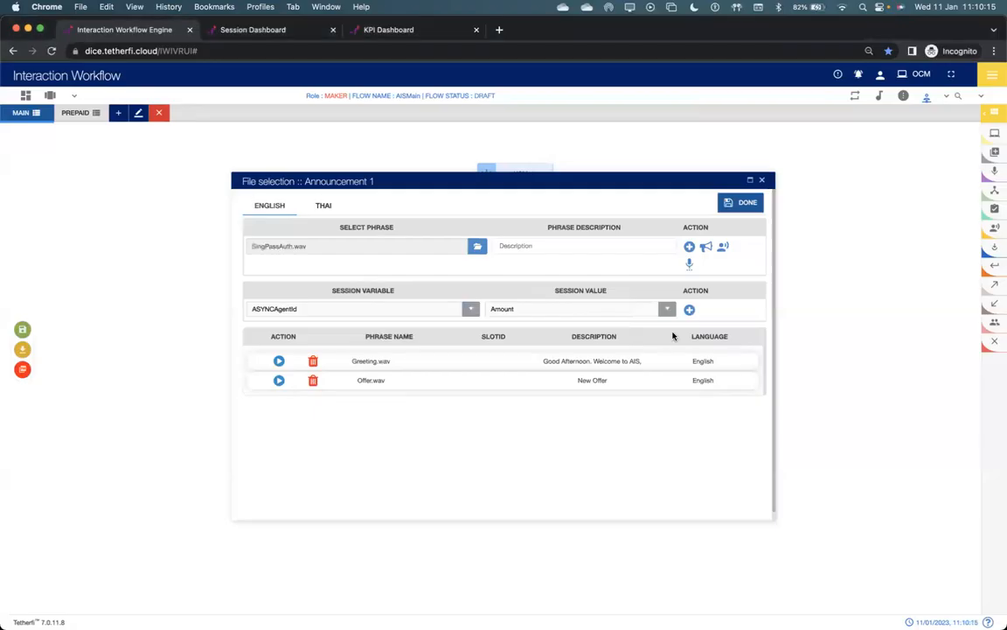
left_click(618, 249)
type("New Phrase")
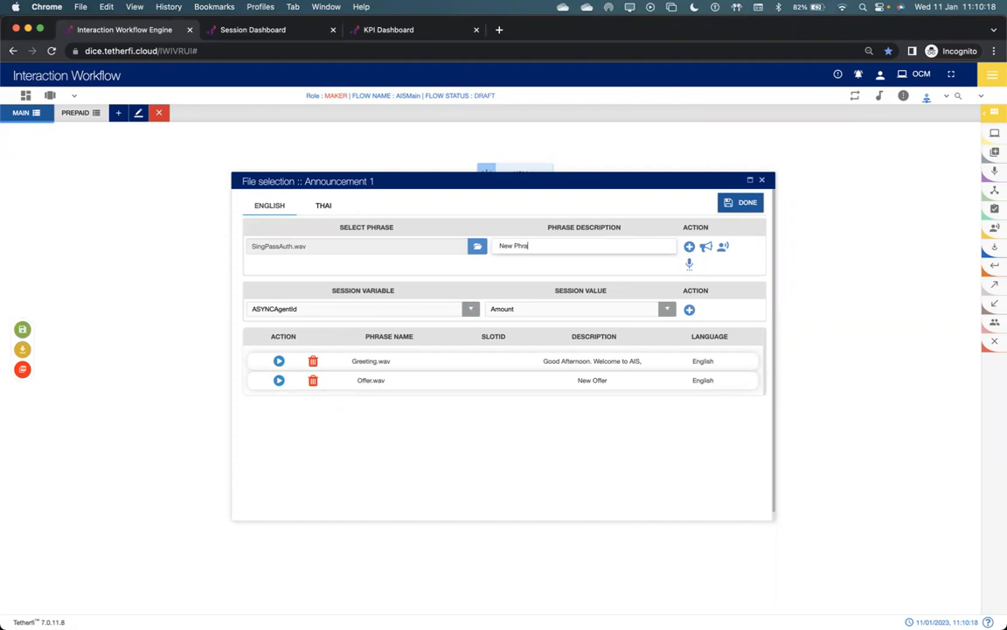
left_click(689, 248)
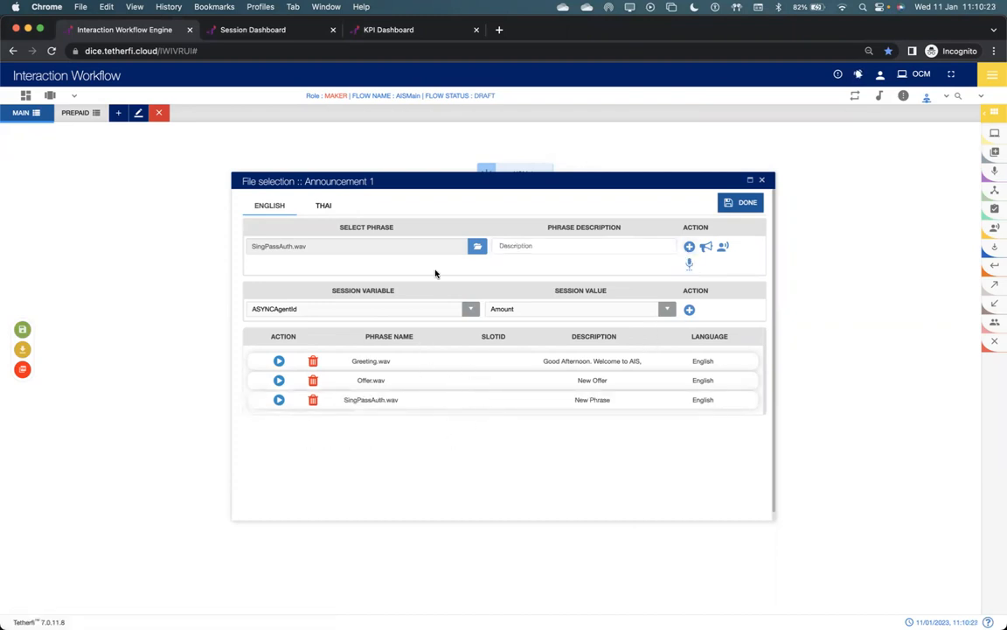
Step: Add SingPassAuth.wav as a Thai phrase described "Phrase in Thai", and move the New Phrase entry to the top of the phrase list
left_click(327, 213)
left_click(479, 248)
double_click(273, 161)
type("Phrase in Thai")
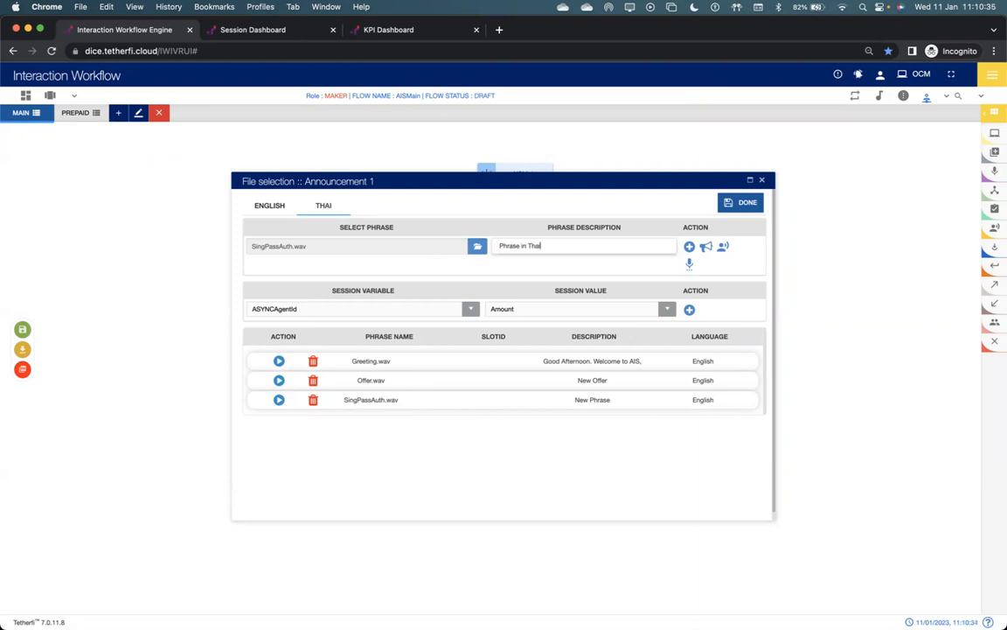
left_click(689, 247)
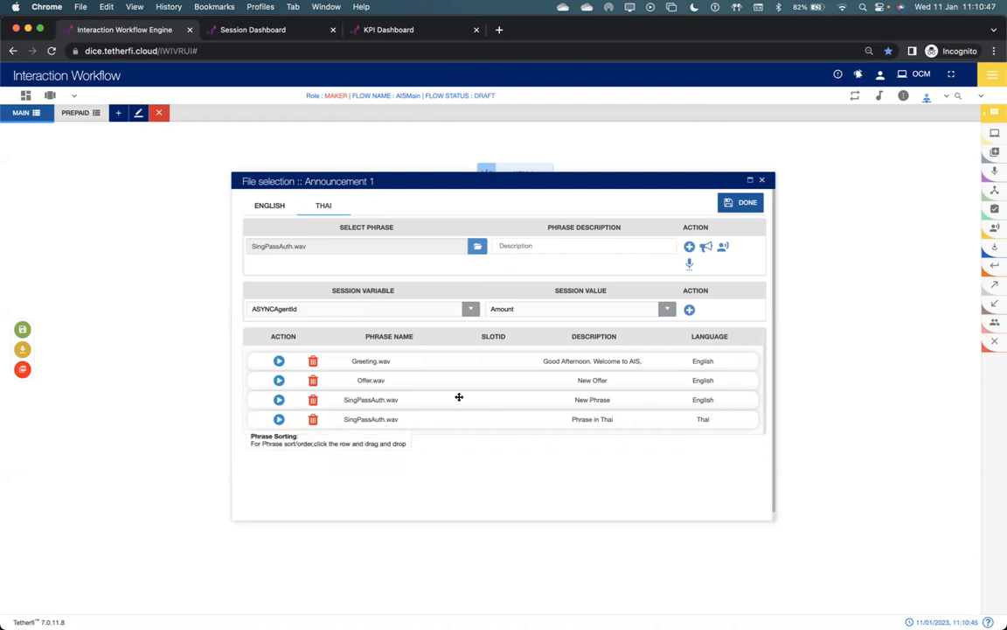
left_click_drag(437, 398, 427, 359)
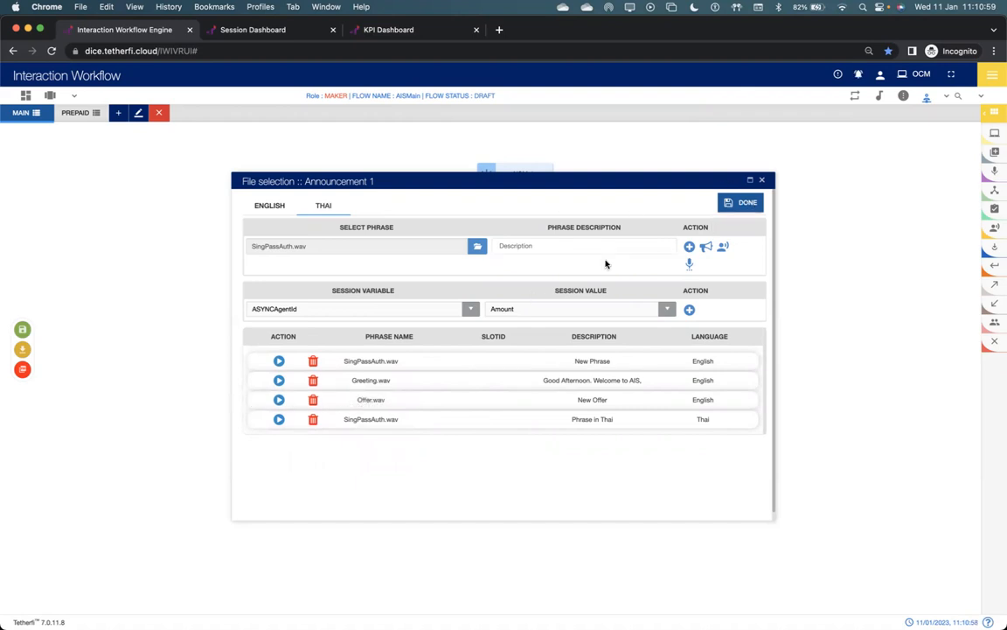
Step: Add the AccountNumber session variable with the session value Digits to the Thai phrases
left_click(470, 312)
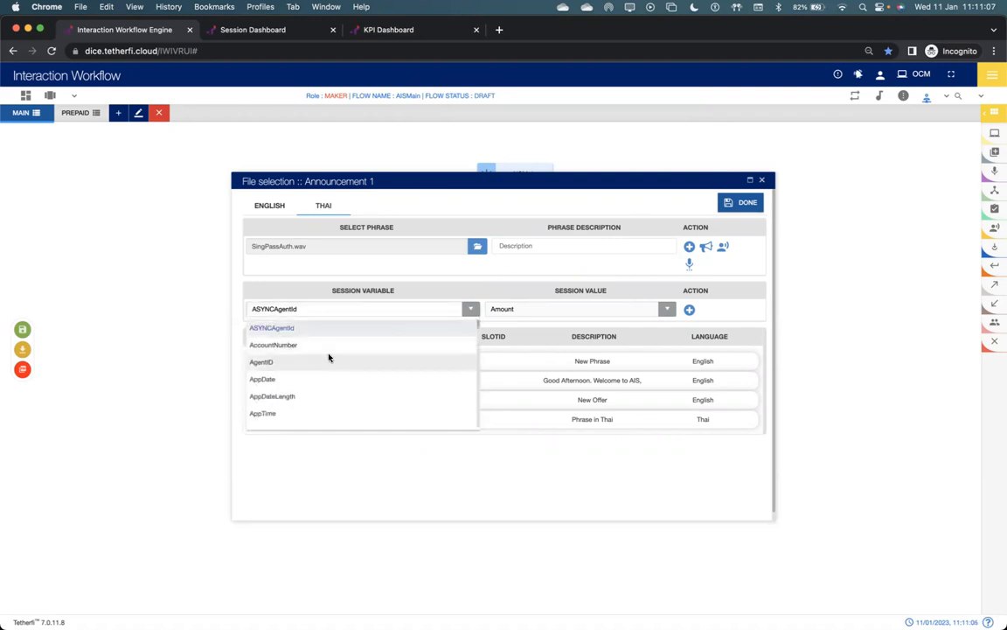
left_click(329, 346)
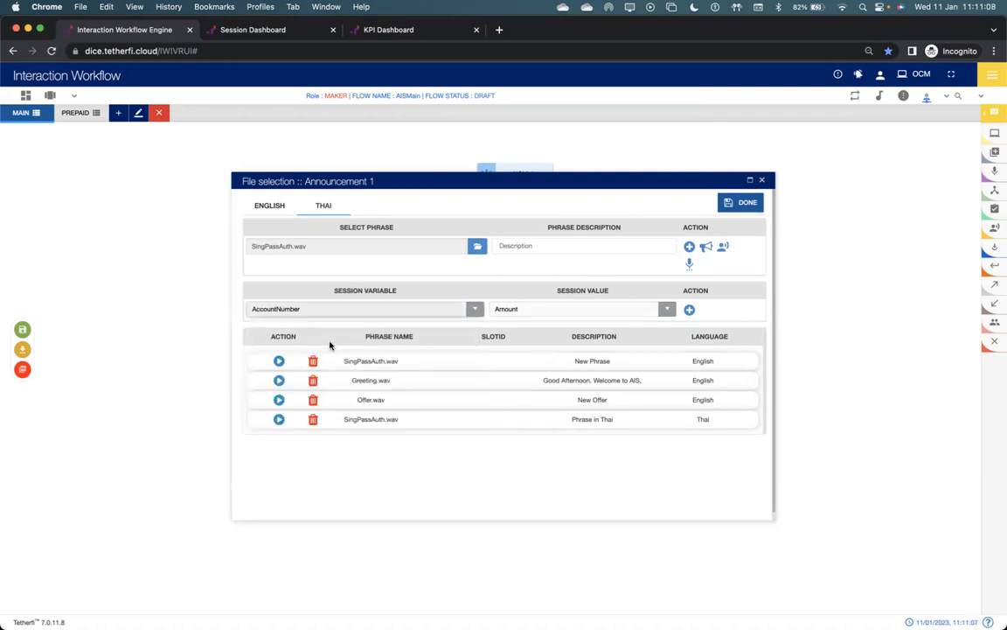
left_click(667, 309)
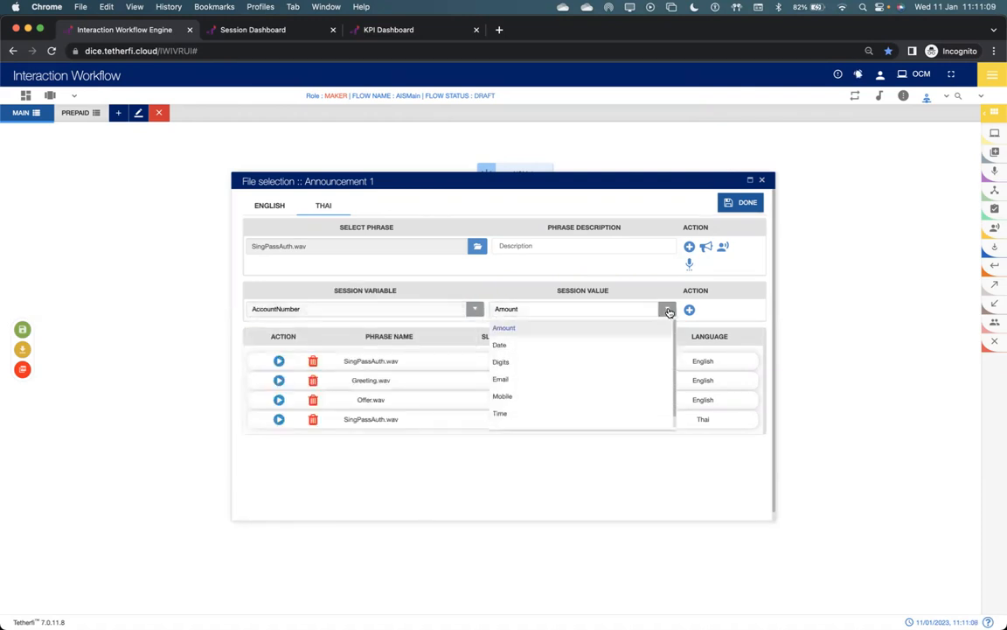
left_click(549, 369)
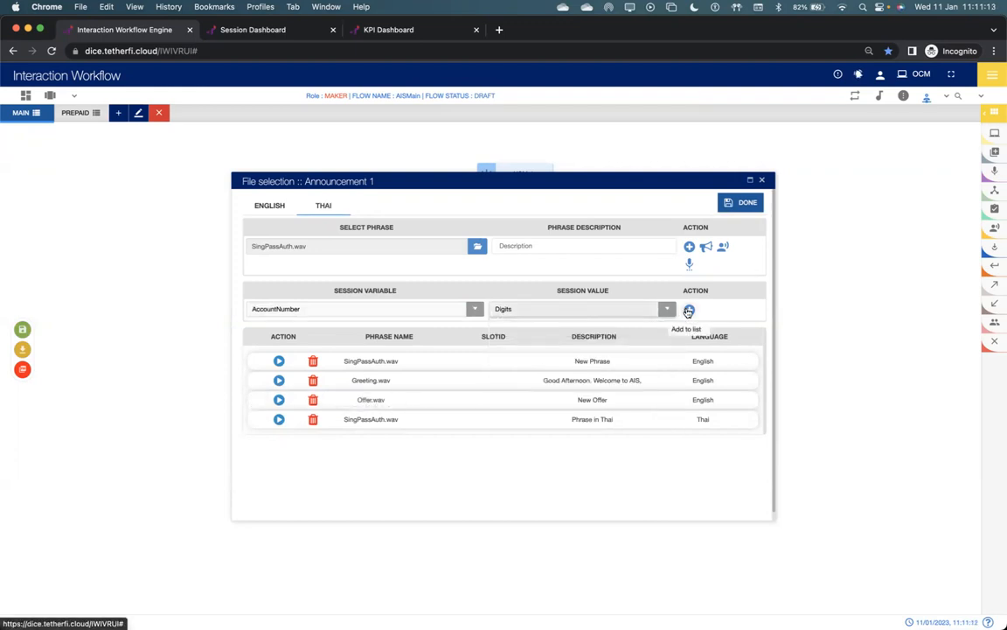
left_click(689, 310)
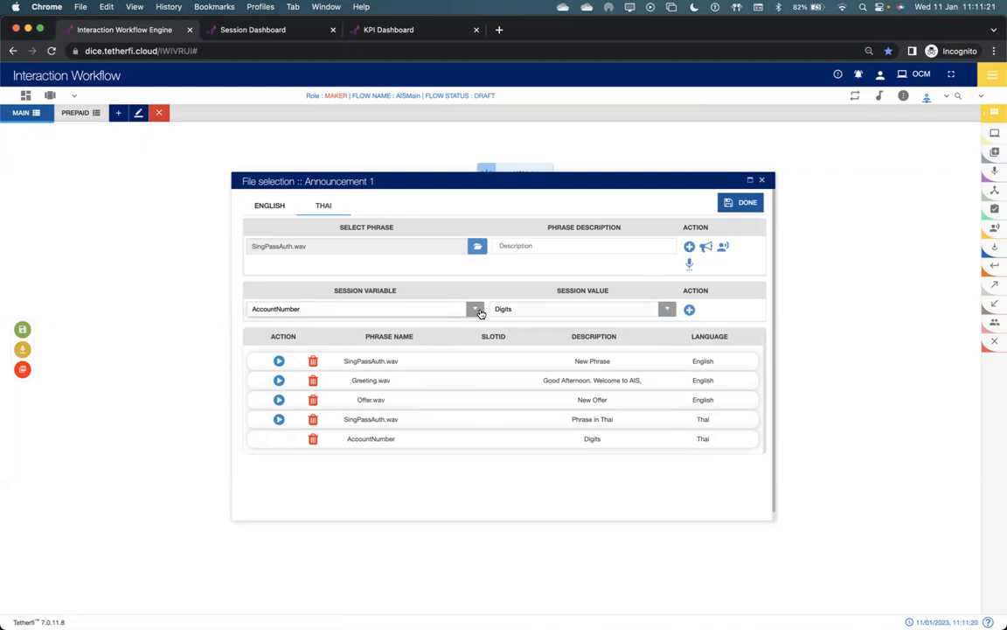
Step: Look through the available session value types and finish the phrase selection for Announcement 1
left_click(667, 309)
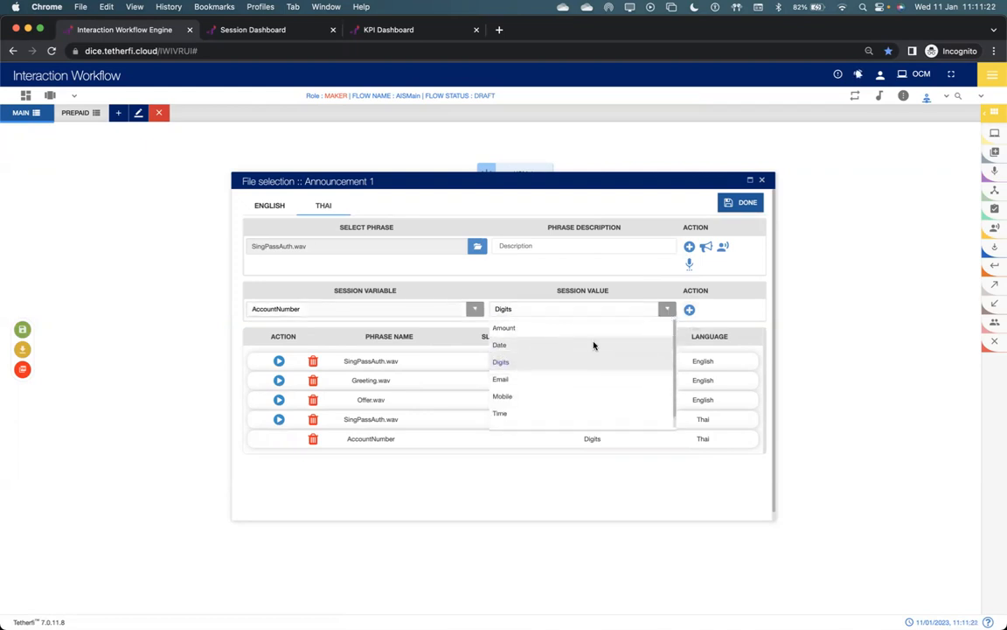
scroll(594, 345, "down", 1)
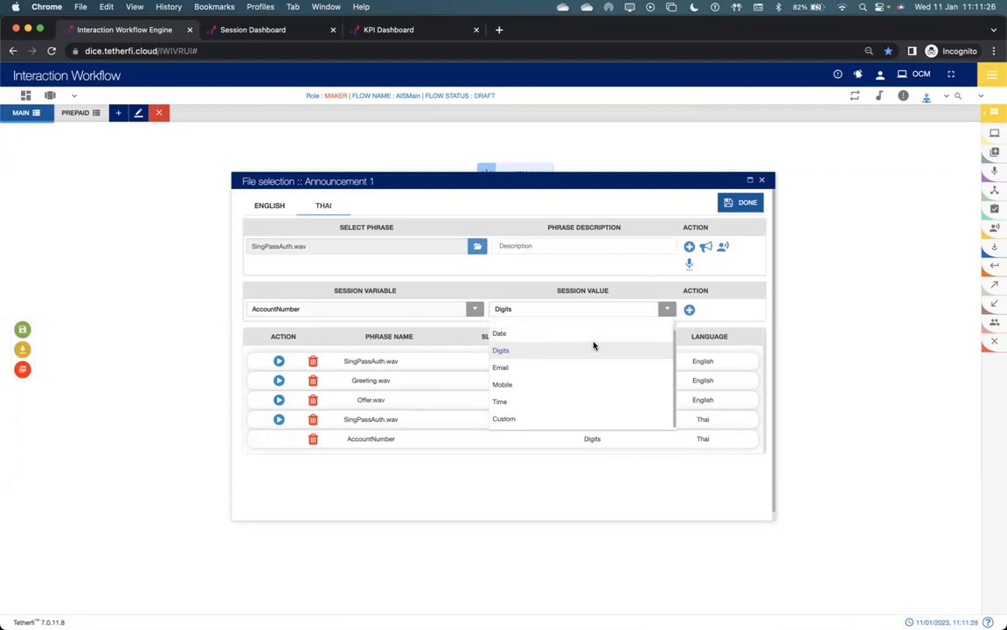
left_click(746, 256)
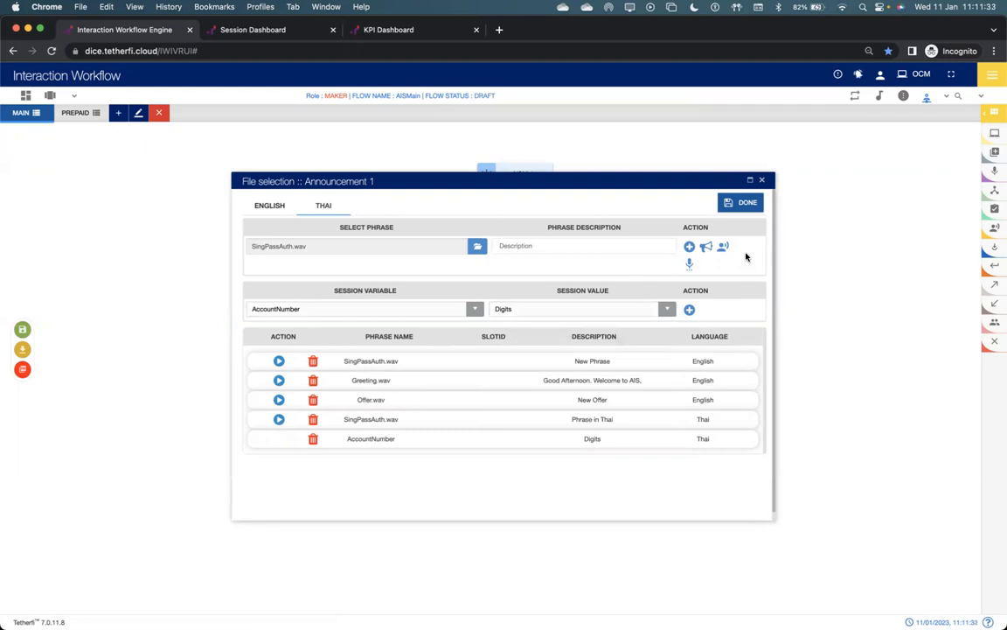
left_click(734, 202)
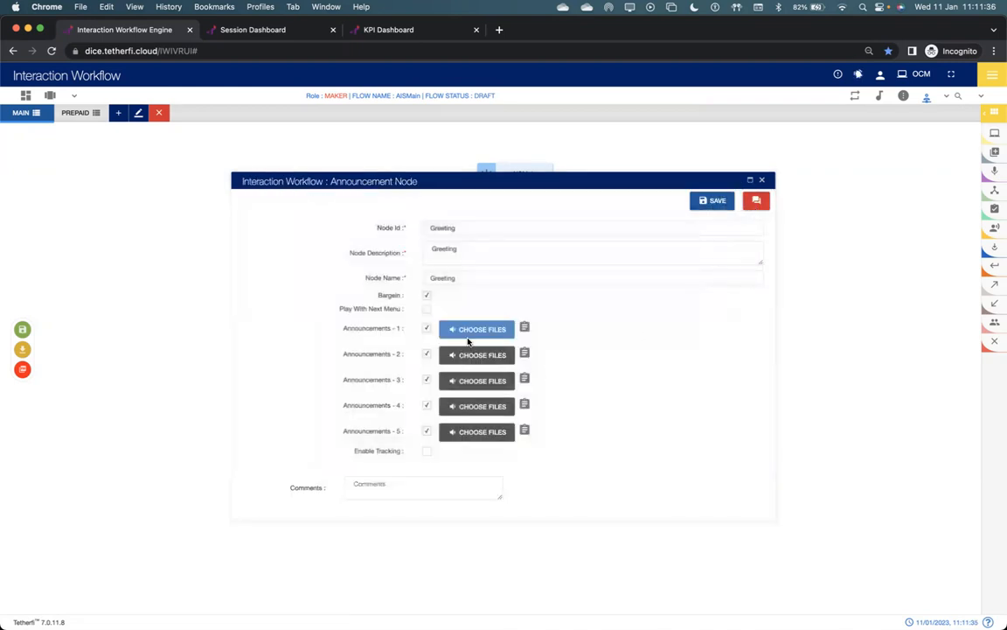
Step: Set the custom time rule Morning on Announcement 1 and save the Greeting node
left_click(525, 328)
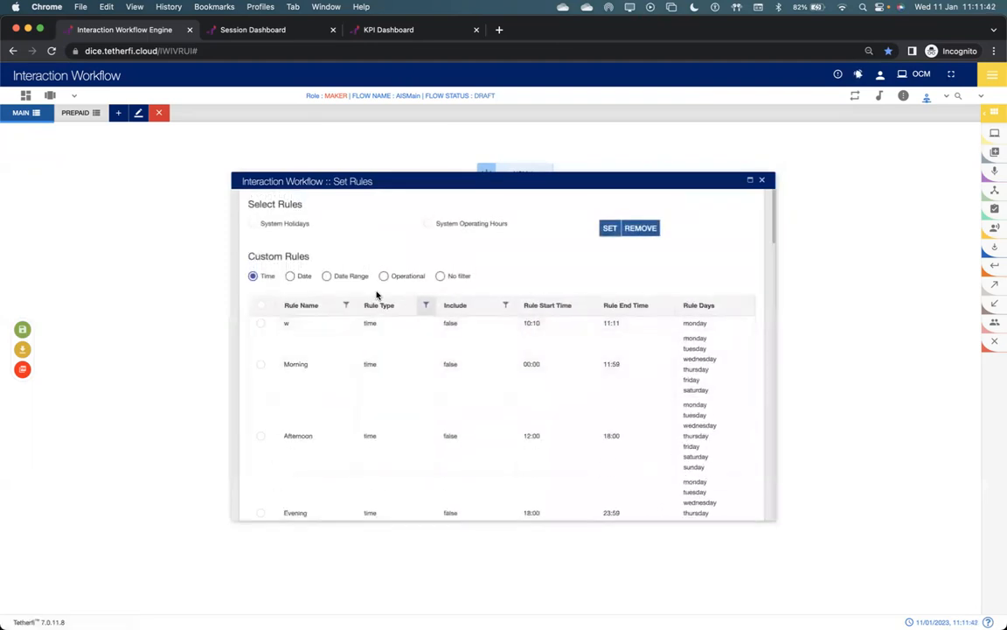
left_click(260, 365)
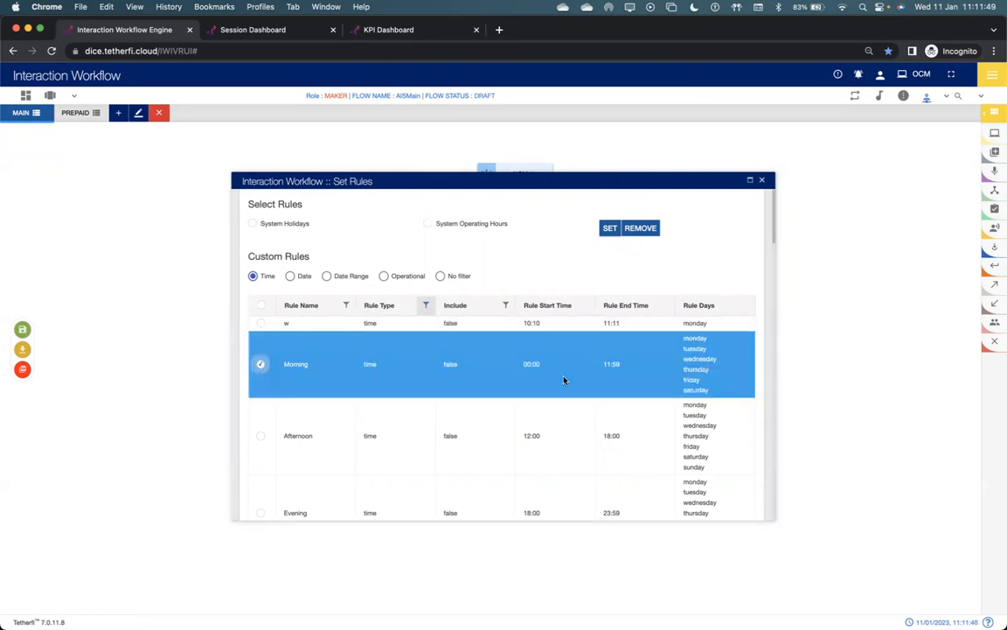
left_click(610, 229)
left_click(635, 331)
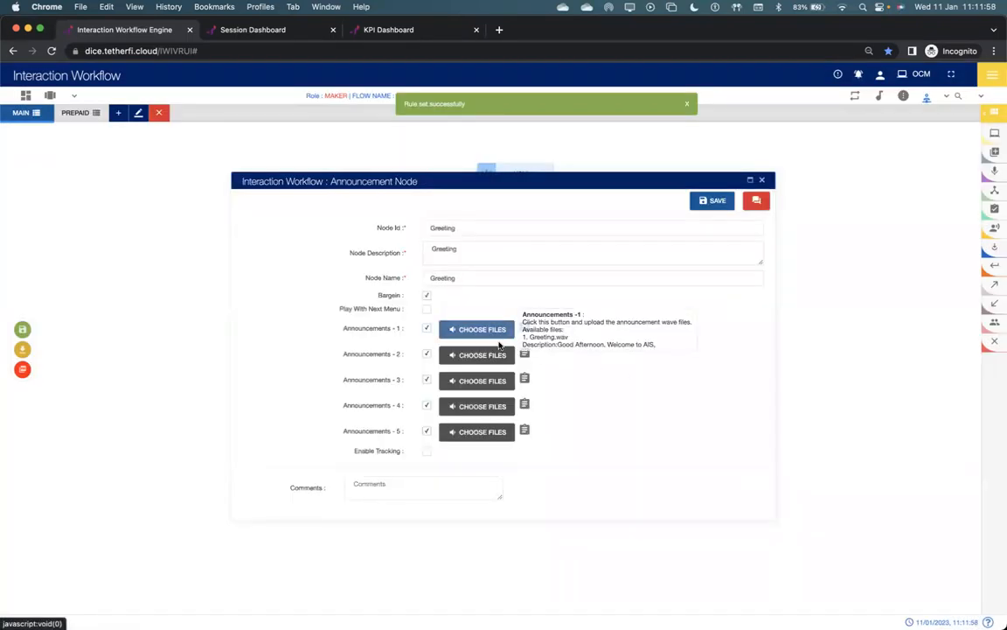
left_click(712, 200)
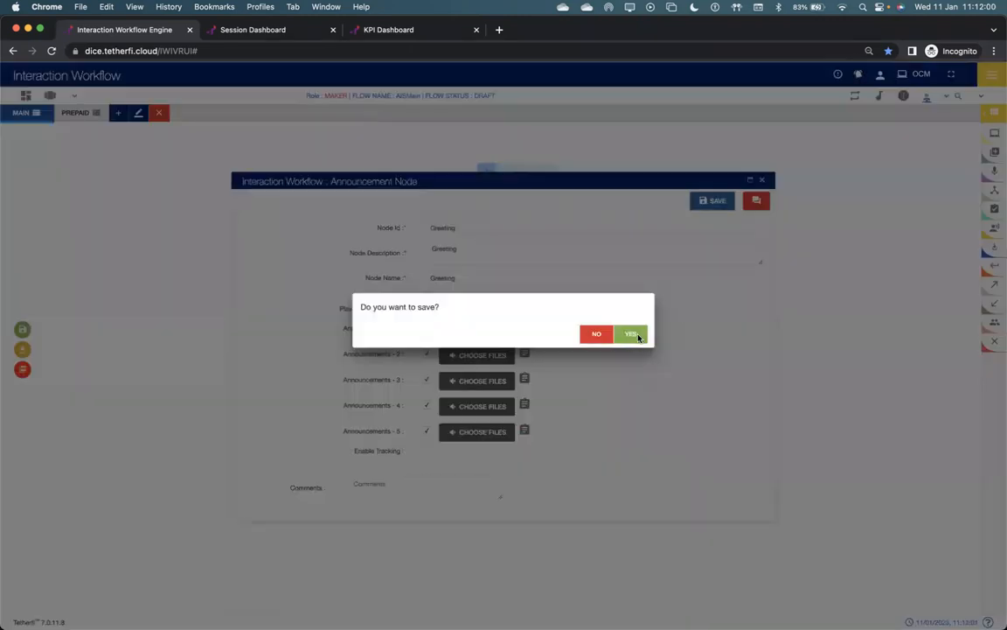
left_click(631, 334)
Step: Check the Main Menu node's configuration and input types, disable its option 2 (Postpaid), and save the node
left_click(500, 403)
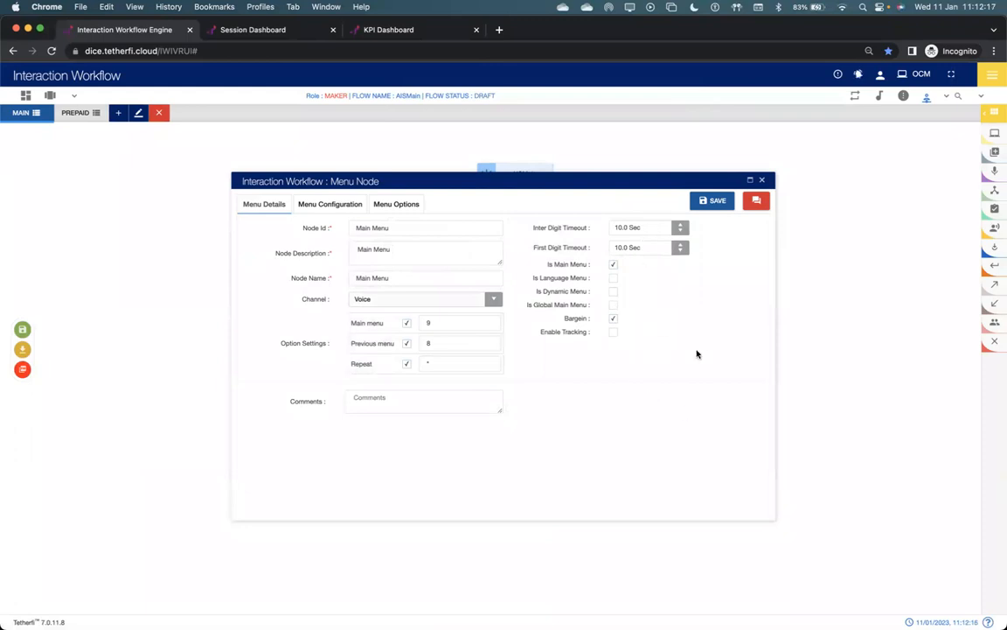
left_click(330, 203)
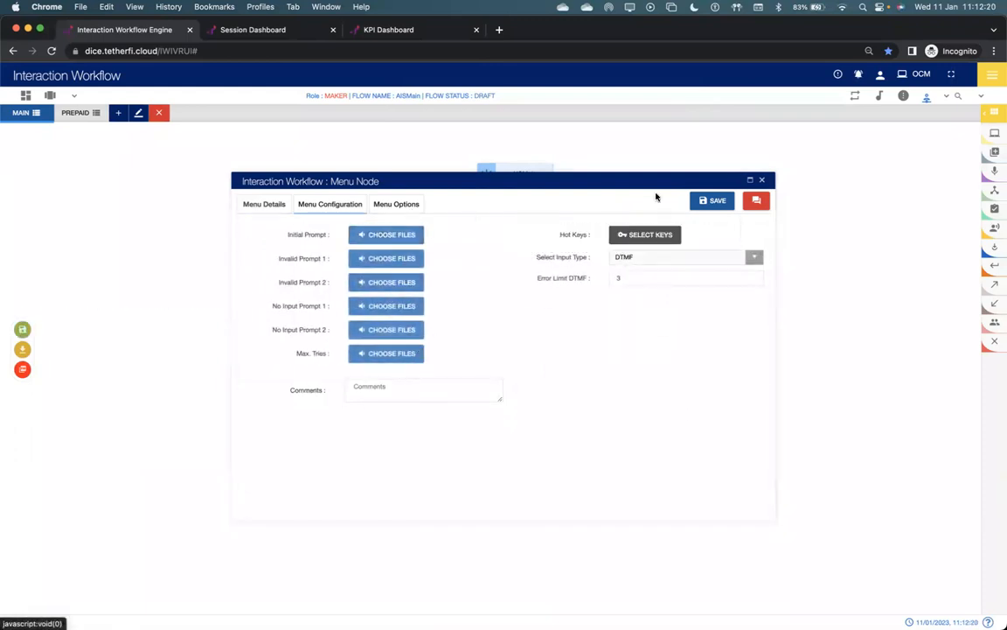
left_click(697, 263)
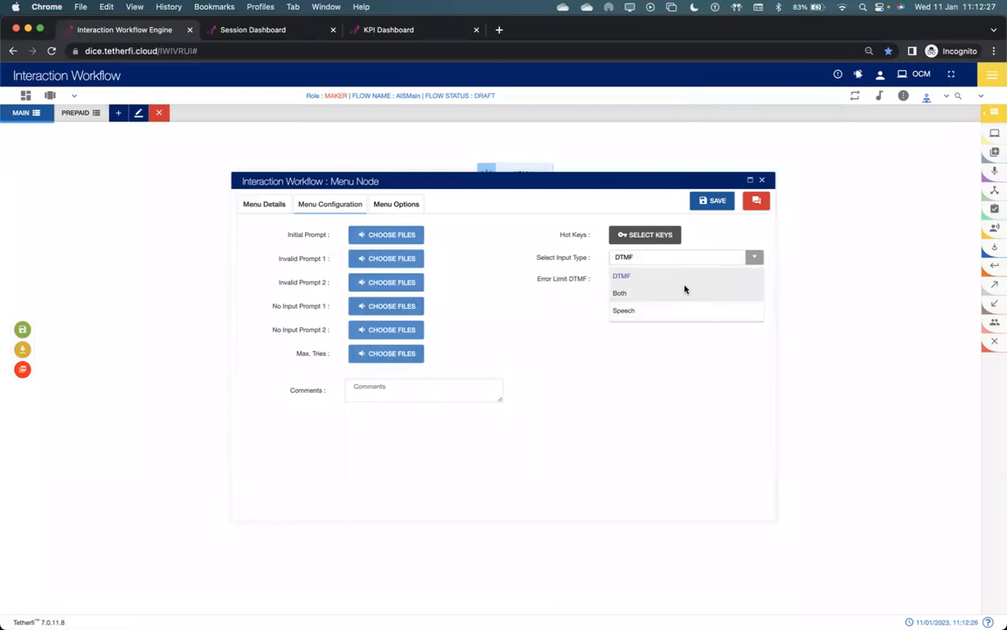
left_click(407, 208)
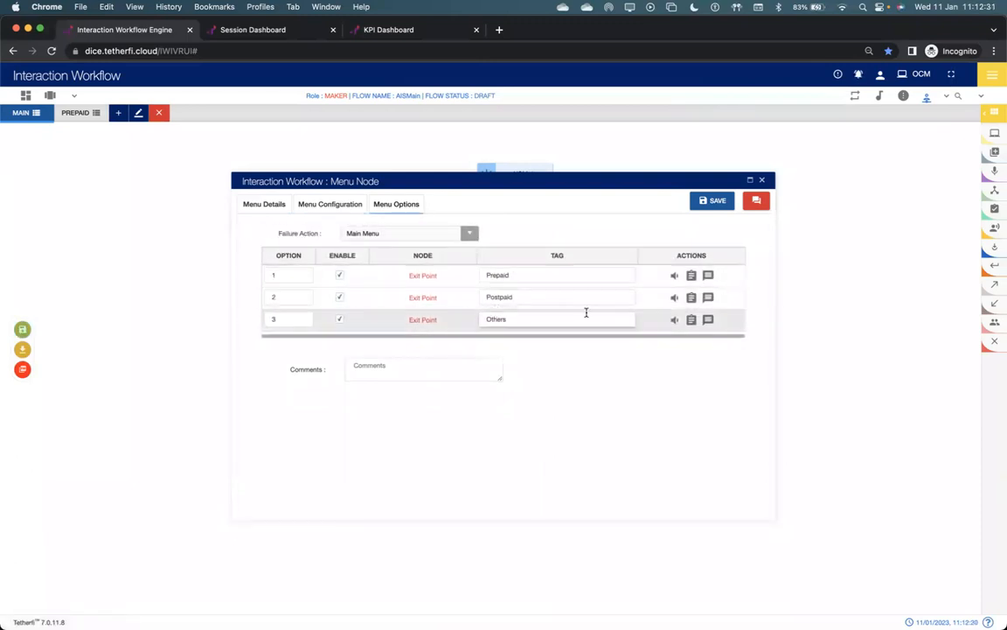
left_click_drag(587, 183, 610, 157)
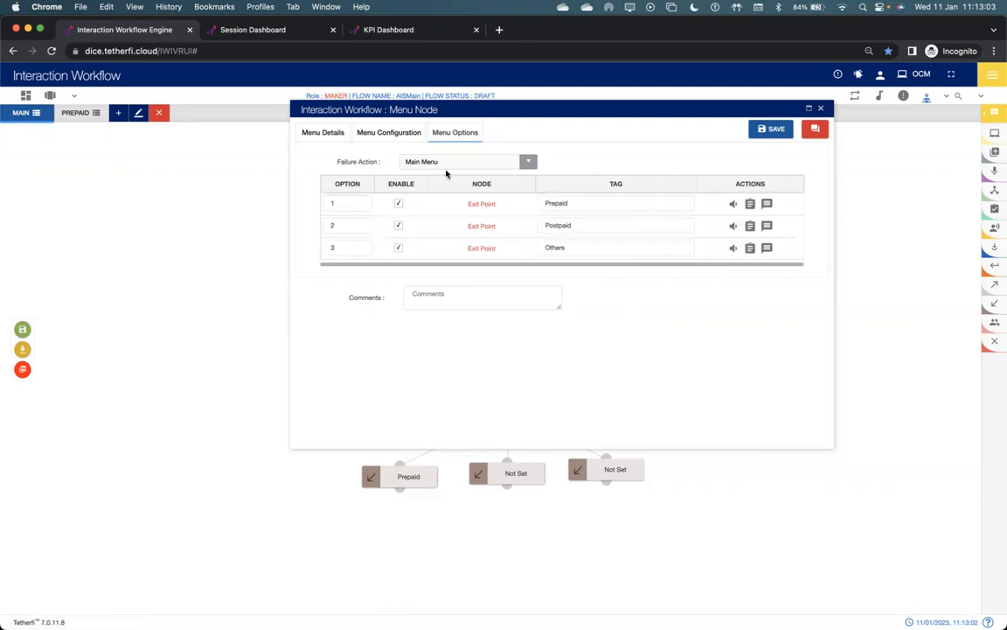
left_click(398, 227)
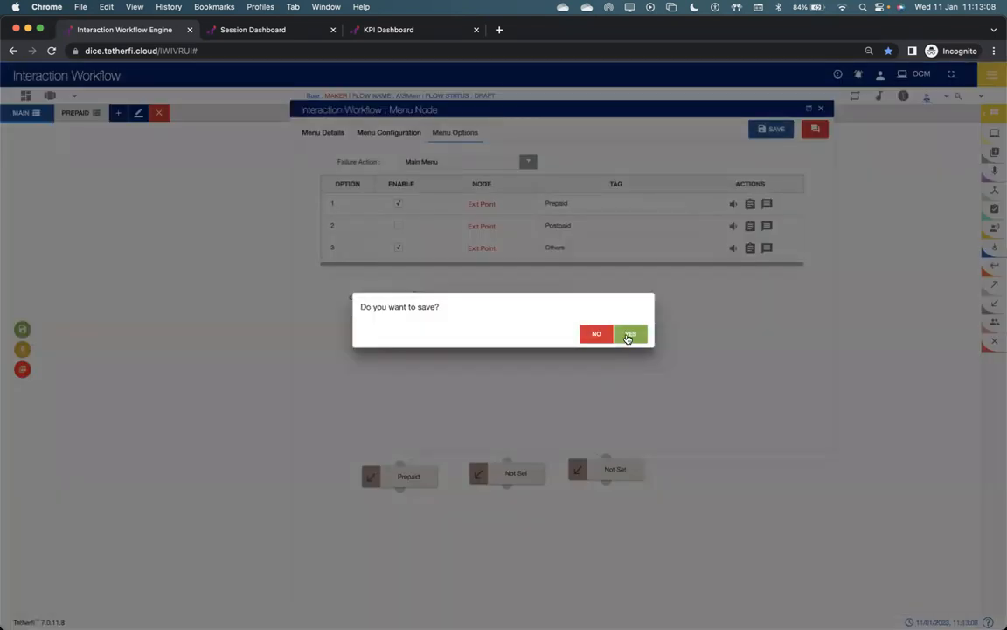
left_click(629, 337)
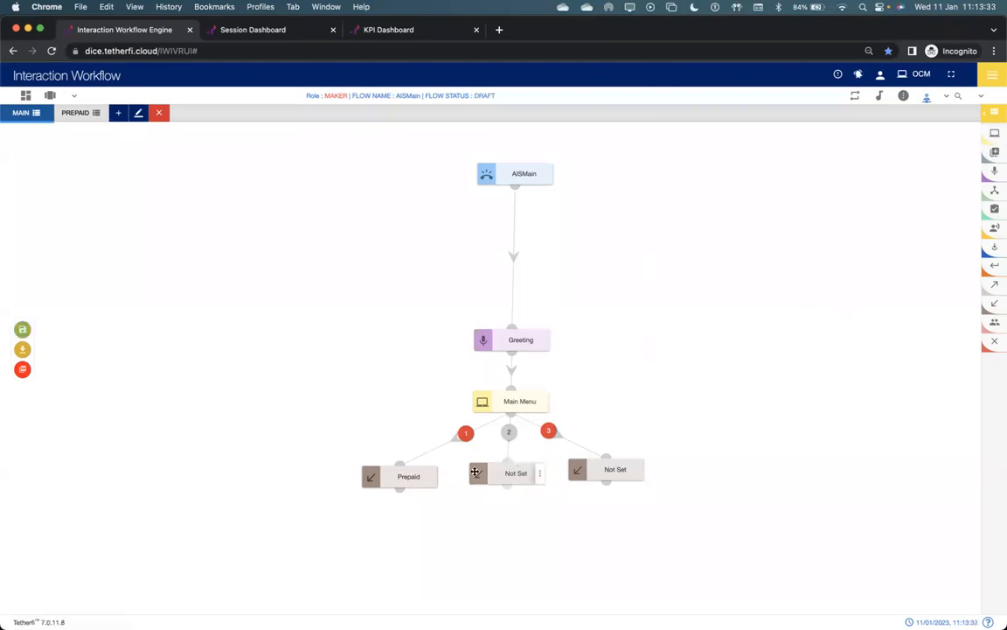
Step: Place a Prompt & Collect node beside the exit nodes and connect the Main Menu node to it as option 4
left_click_drag(996, 165, 679, 460)
left_click_drag(511, 419, 715, 439)
left_click_drag(511, 418, 706, 455)
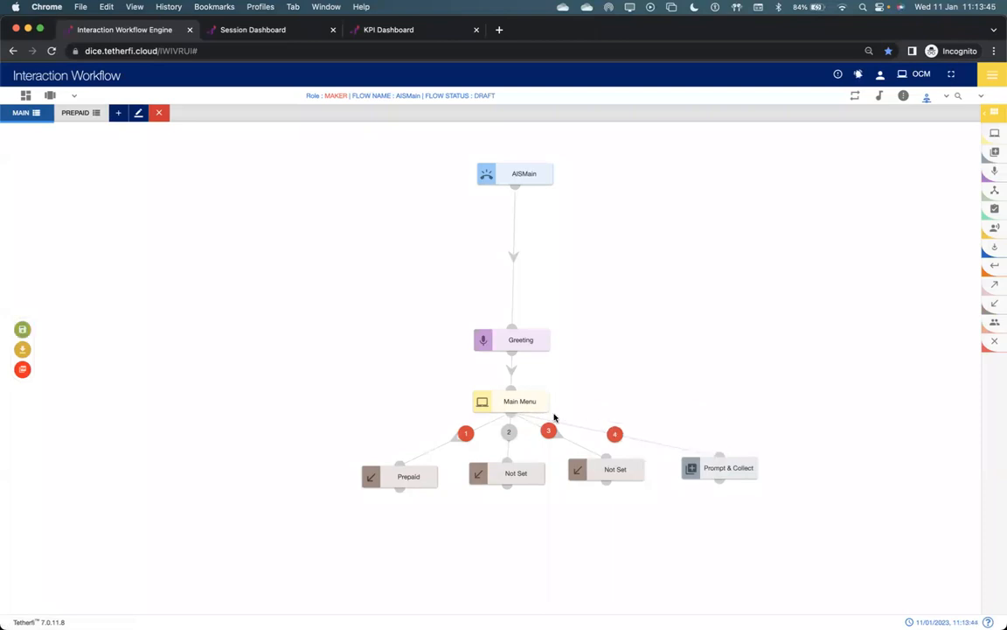
Step: Renumber the Main Menu node's option 4 as 7, tag it NewOption, and save the node
mouse_move(510, 403)
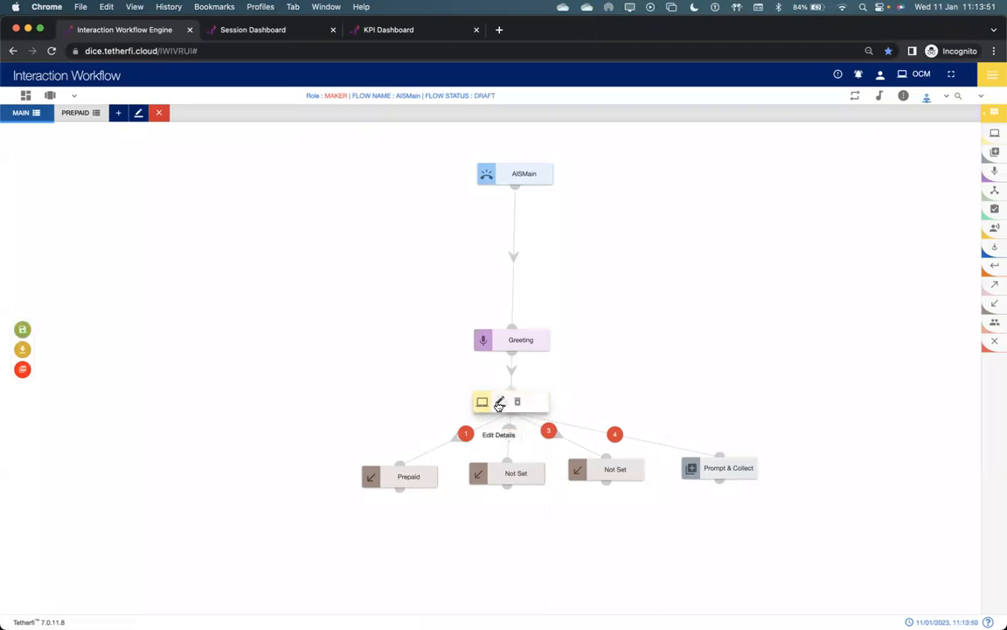
left_click(499, 402)
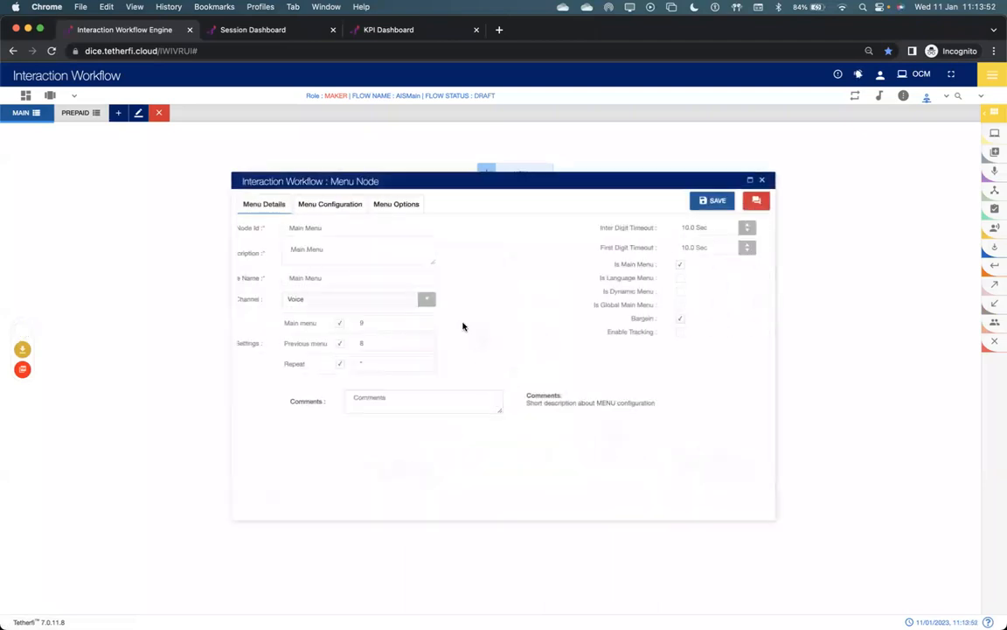
left_click(411, 204)
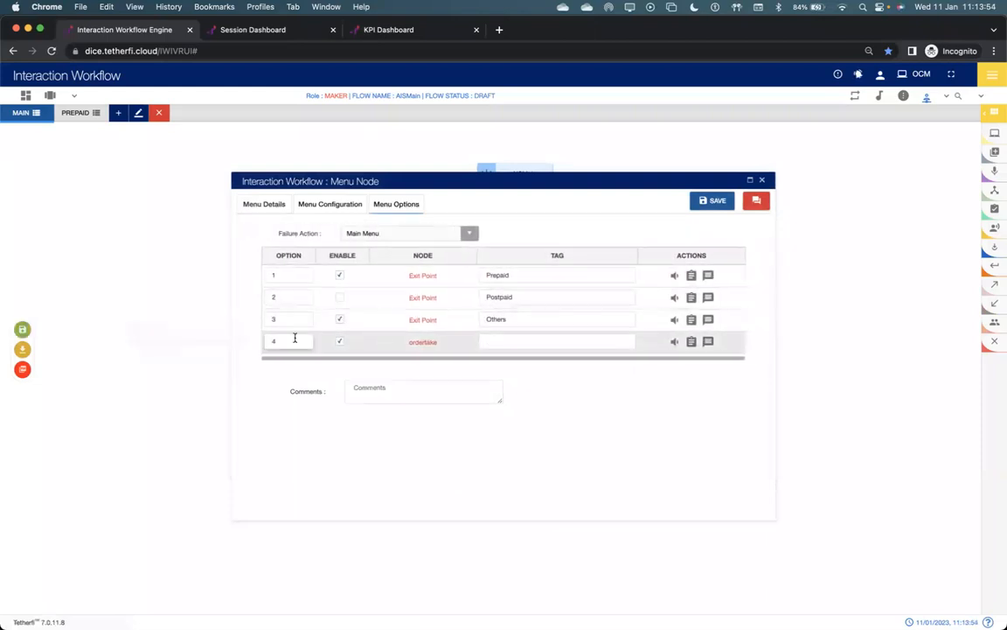
left_click(288, 342)
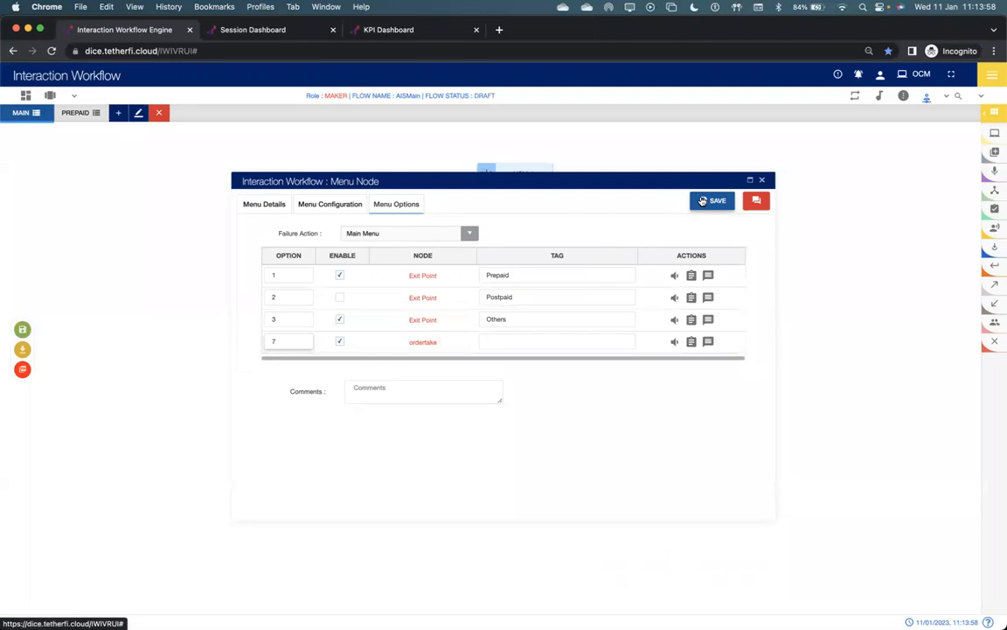
left_click(548, 346)
type("Ndewpyus")
key("super+a")
type("NewOpti")
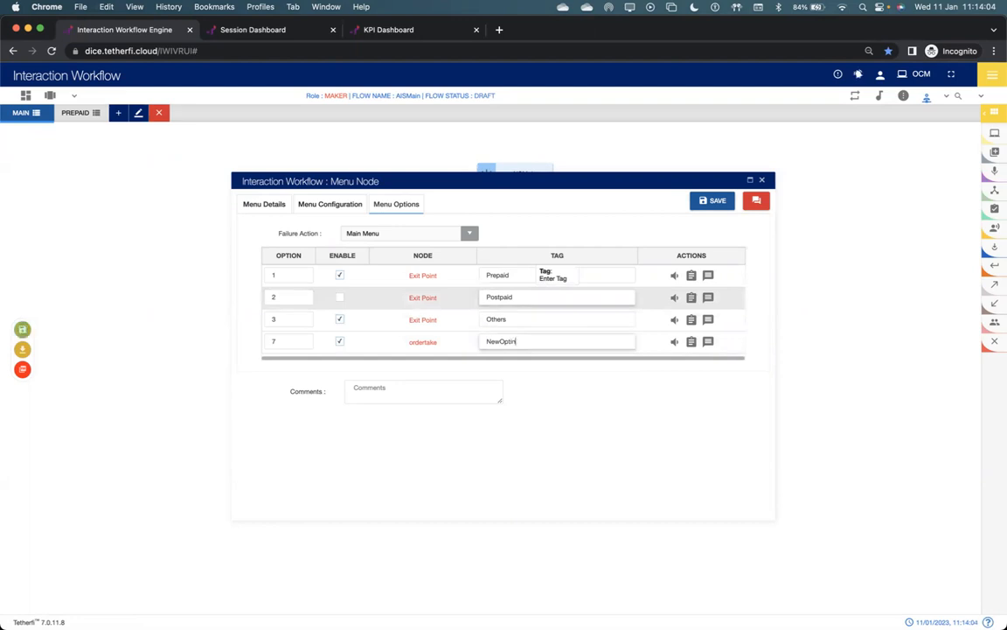
left_click(713, 200)
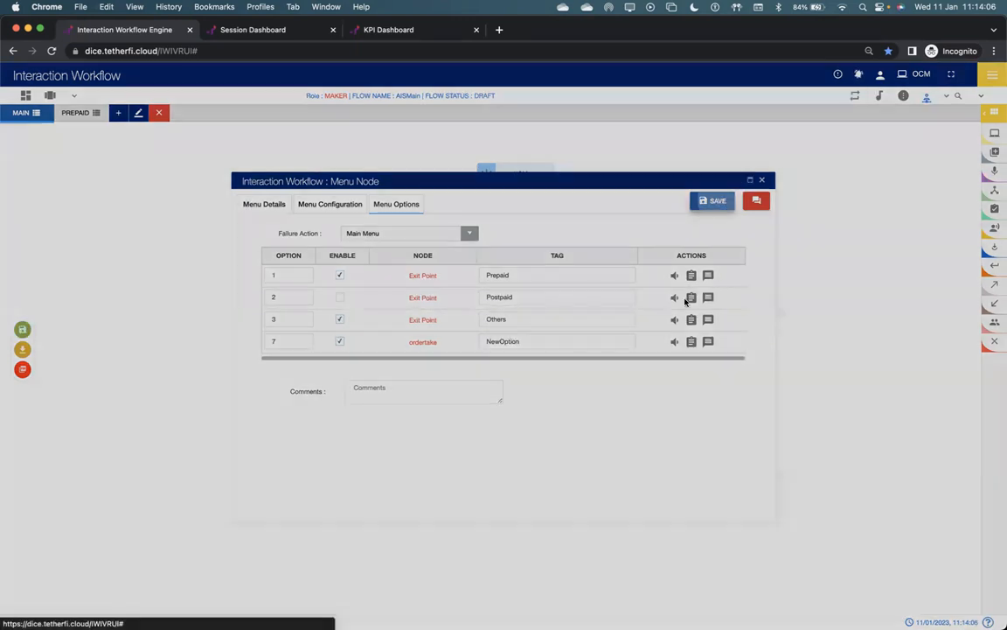
left_click(627, 334)
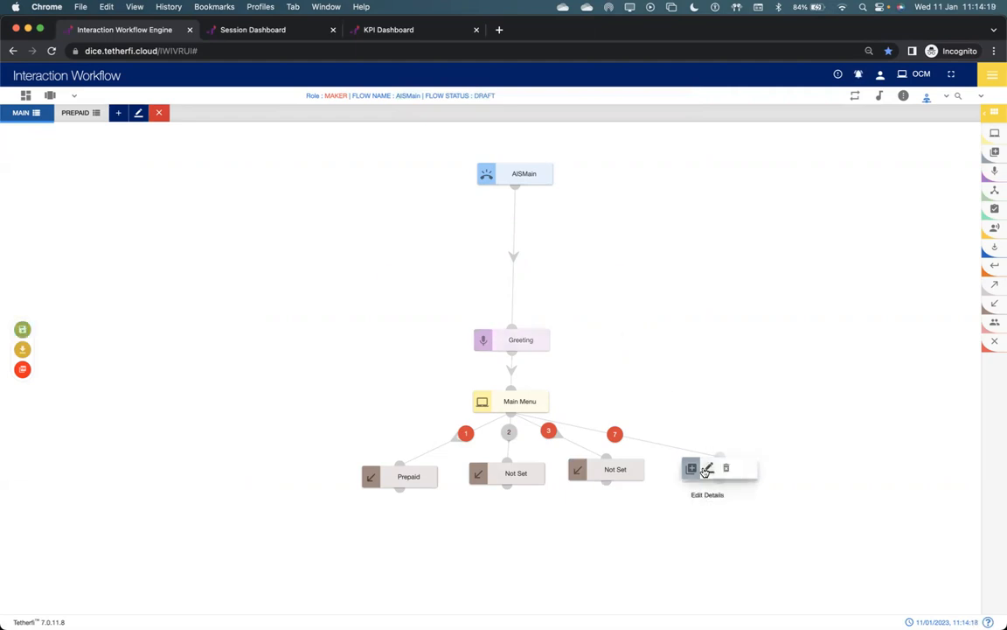
Step: Open the Prompt & Collect node's details and set its node ID to PNC_01
left_click(704, 470)
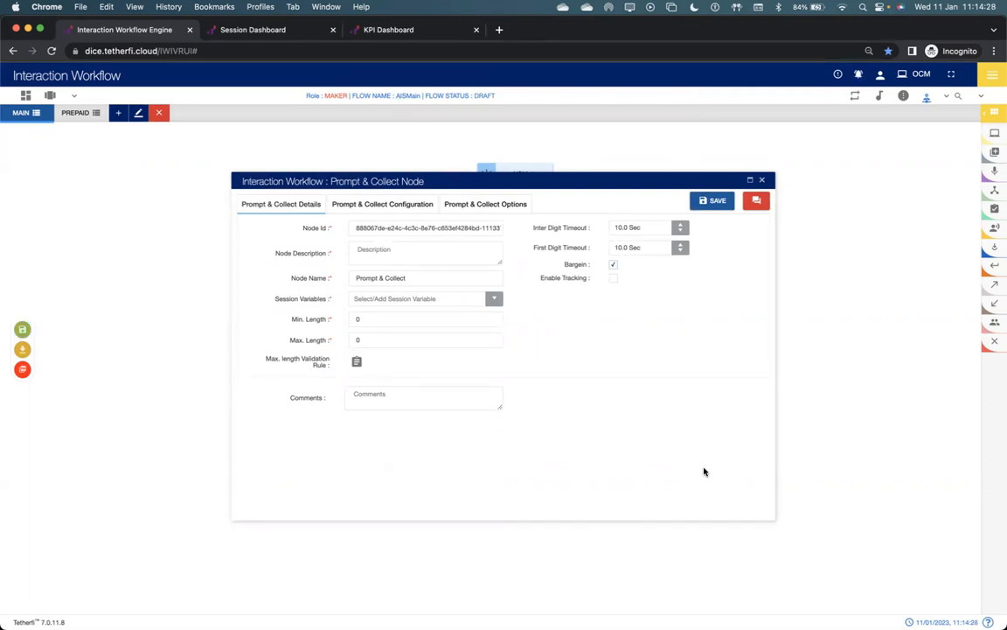
triple_click(465, 225)
type("PNC")
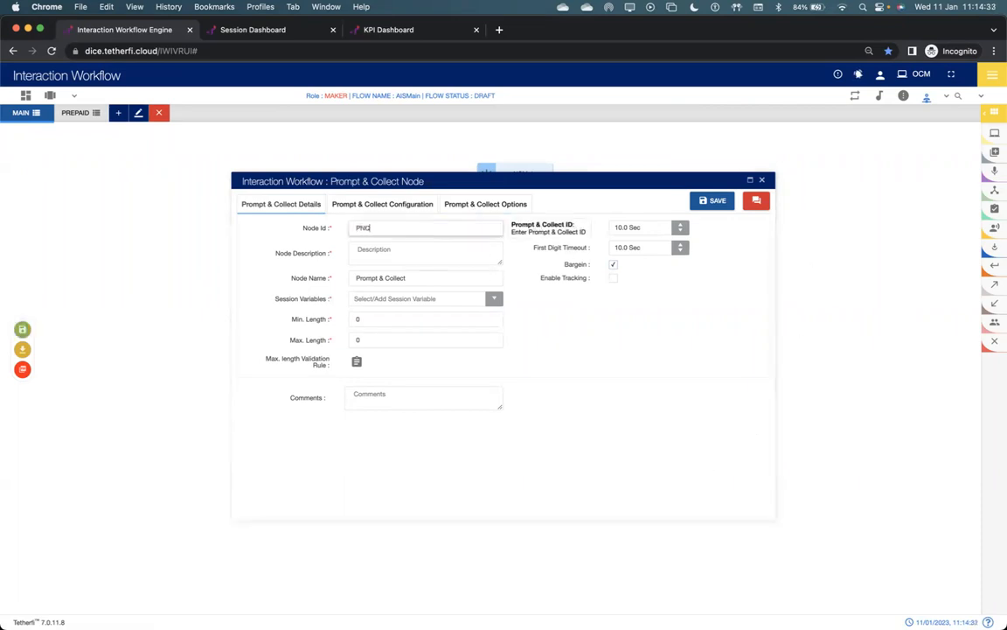
type("_01")
Step: Set both the description and the name of the Prompt & Collect node to CollectMobile
left_click(469, 250)
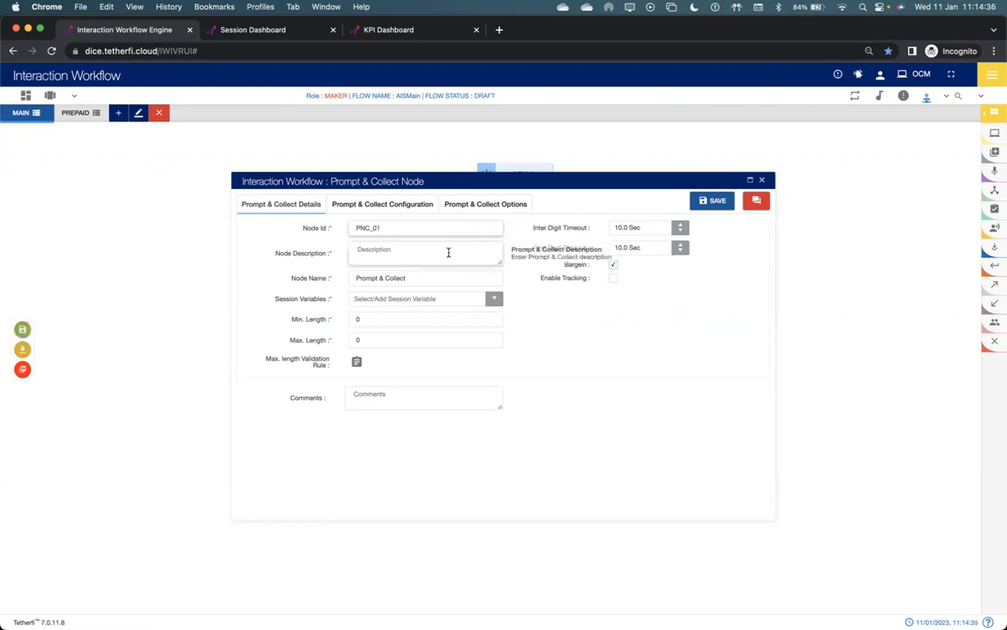
type("CollectMobil")
key("BackSpace")
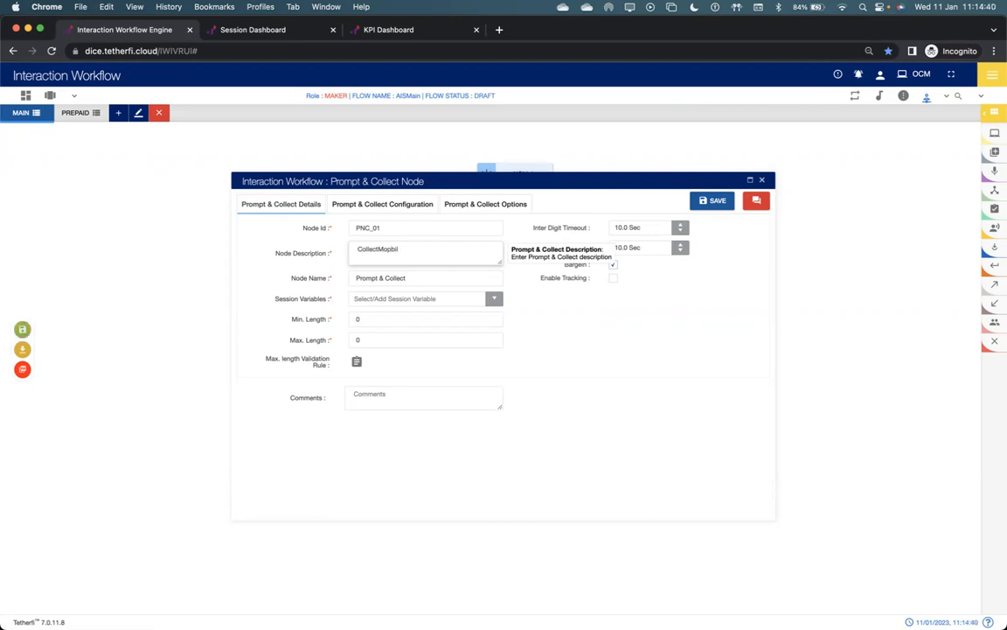
key("BackSpace")
key("BackSpace")
type("le")
key("super+a")
key("super+c")
left_click(483, 277)
key("super+a")
key("super+v")
Step: Choose phoneNum as the session variable that stores the collected input
left_click(492, 300)
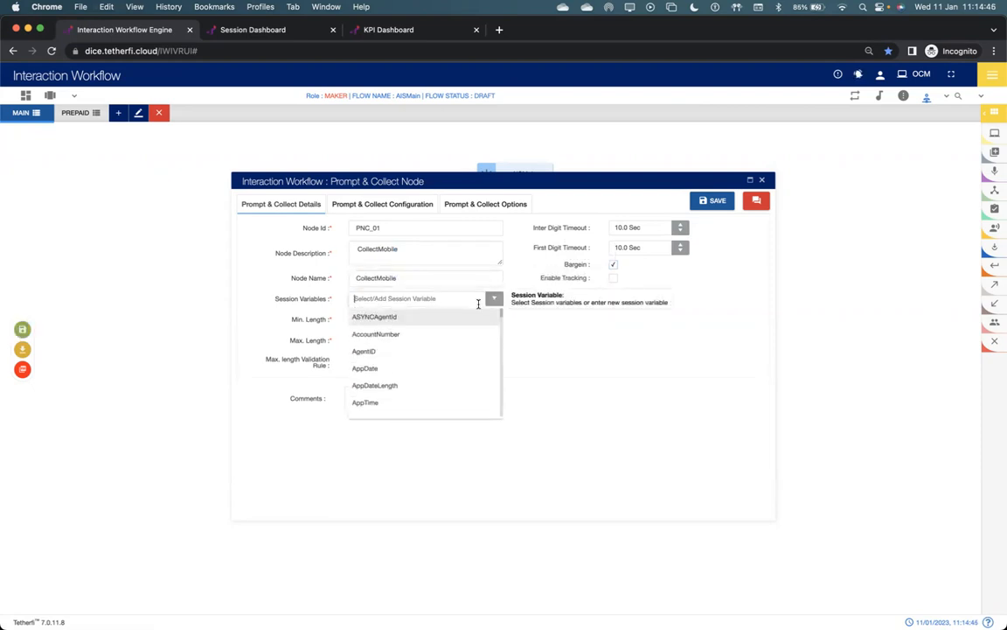
scroll(405, 367, "down", 1)
scroll(405, 366, "down", 5)
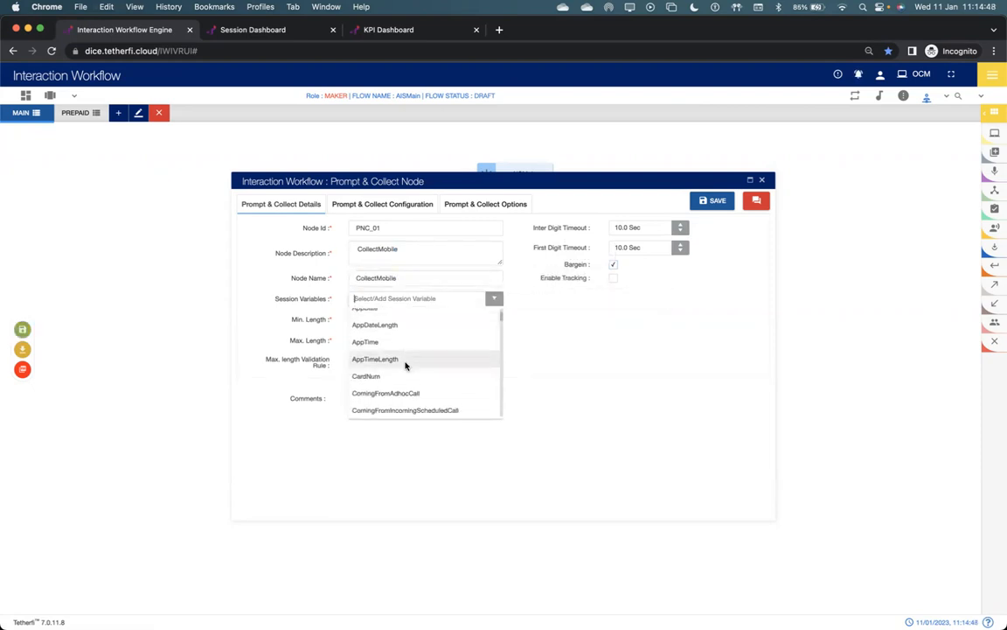
scroll(405, 367, "down", 5)
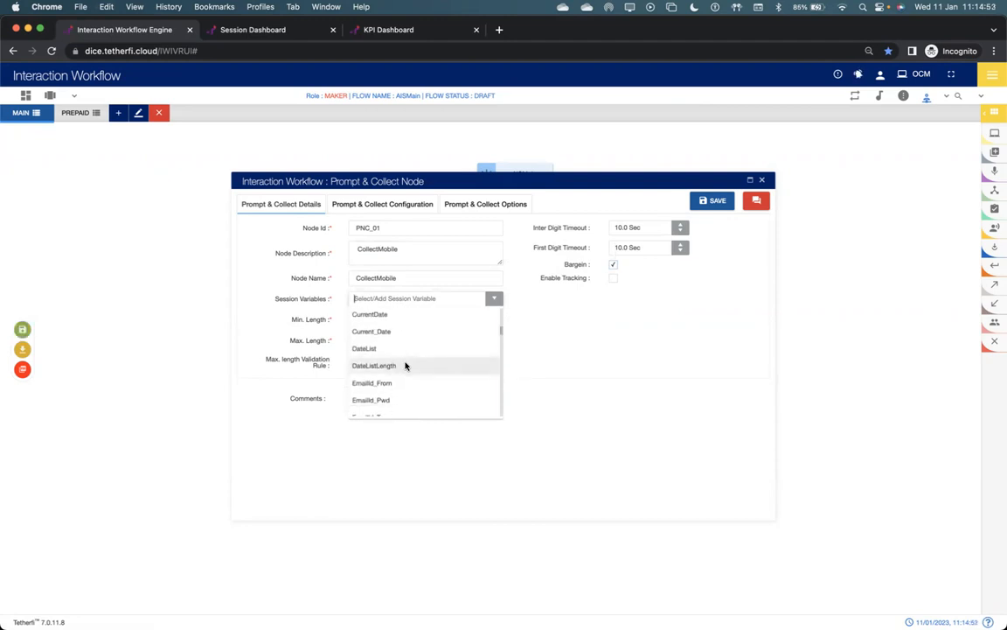
scroll(405, 366, "down", 5)
scroll(405, 367, "down", 8)
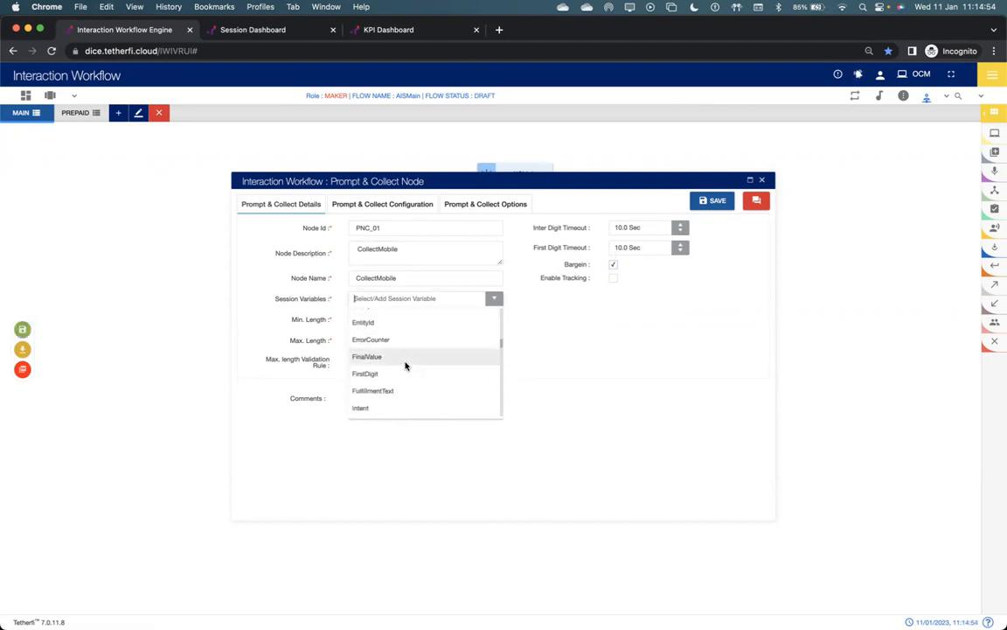
scroll(402, 357, "down", 8)
scroll(402, 357, "down", 2)
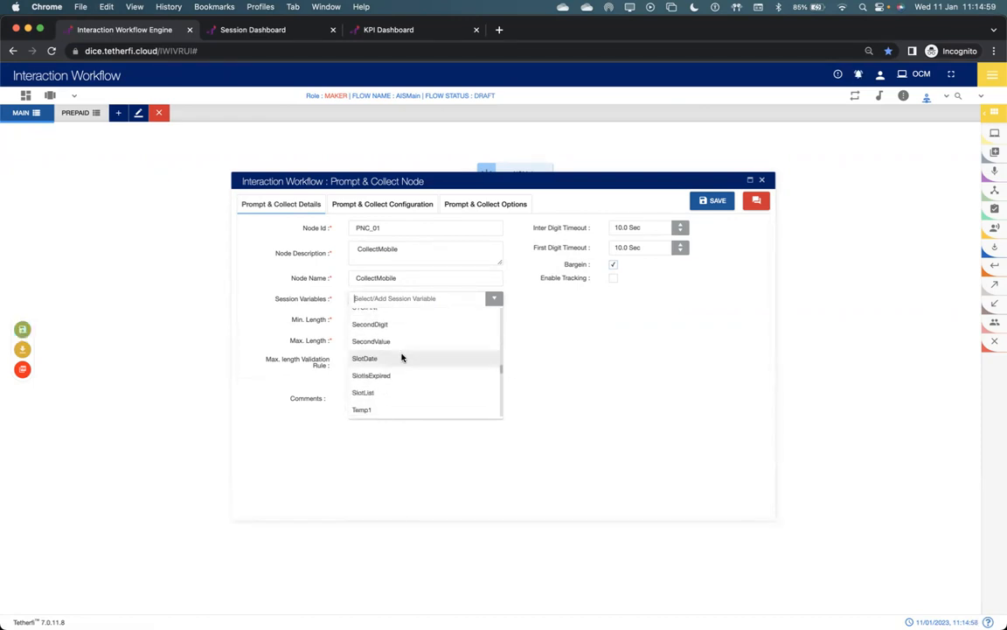
scroll(402, 356, "down", 5)
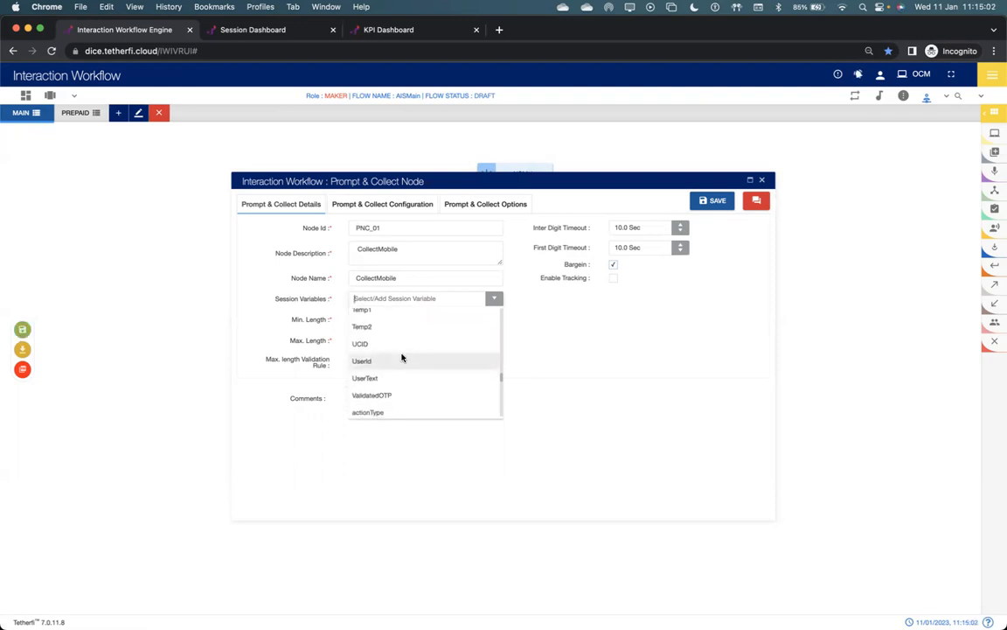
scroll(402, 357, "down", 5)
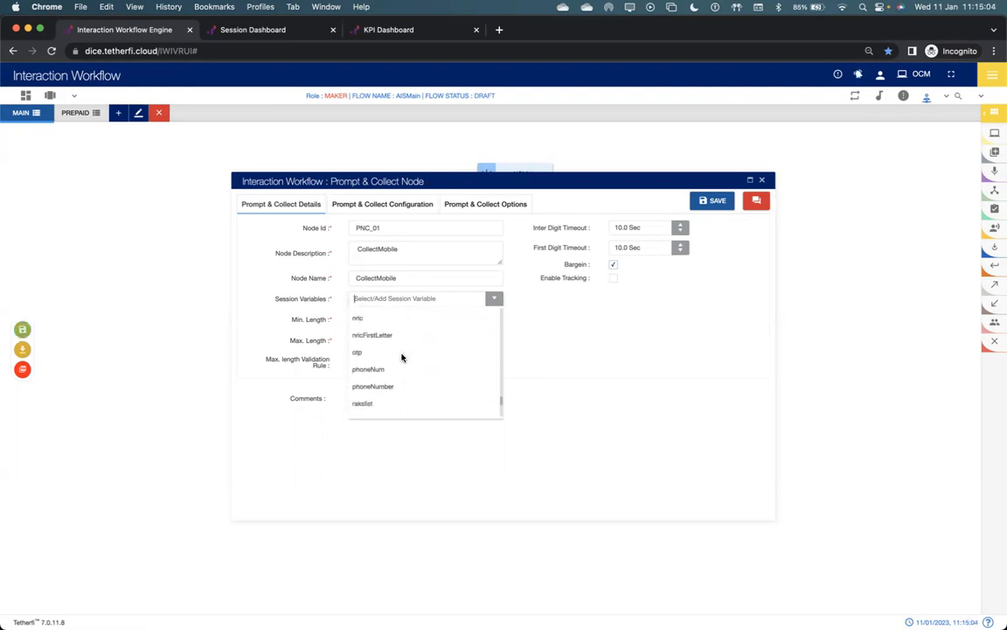
left_click(403, 357)
Step: Set the collected input's minimum length to 9 and its maximum length to 10
left_click(372, 321)
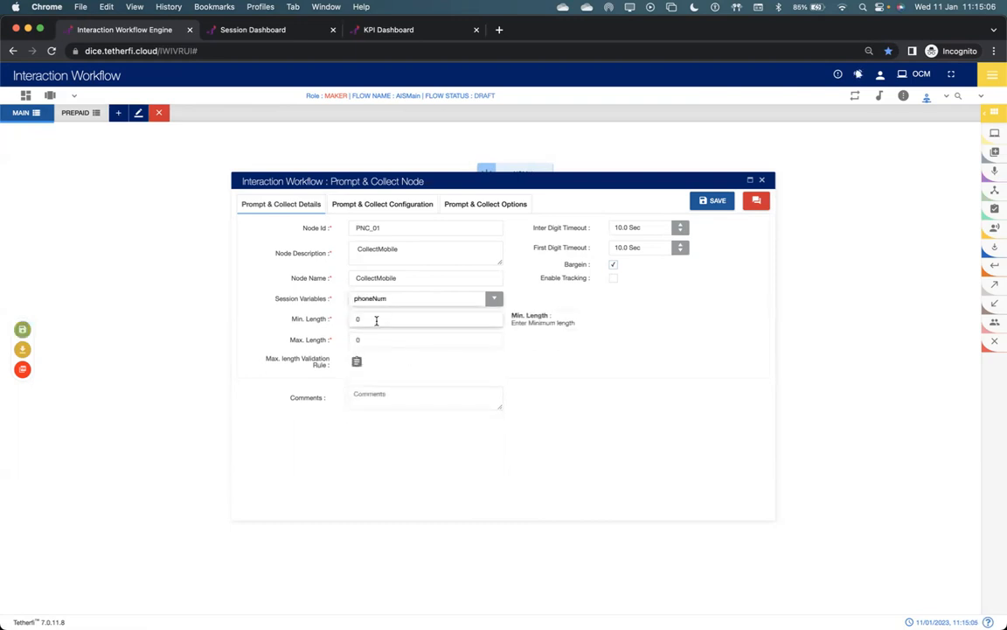
key("BackSpace")
type("9")
left_click_drag(375, 339, 311, 336)
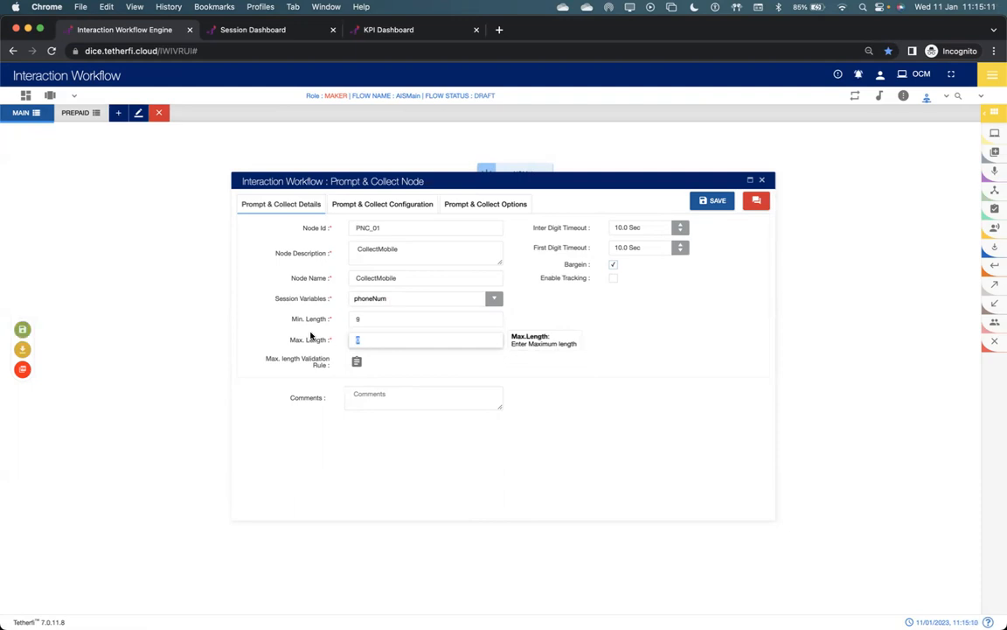
type("10")
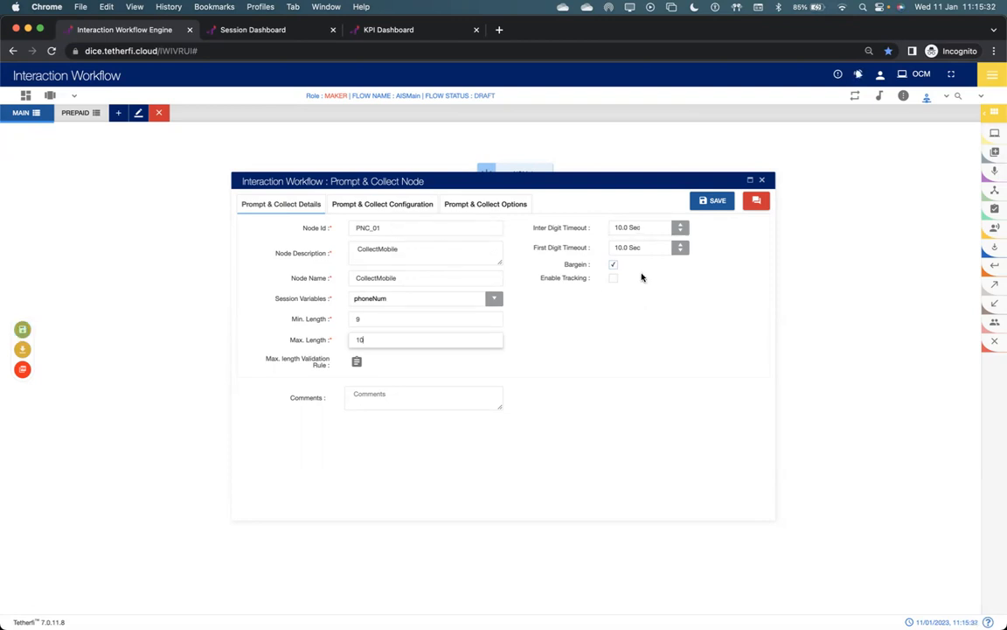
Step: Examine the Prompt & Collect configuration and the file selection for its initial prompt
left_click(391, 203)
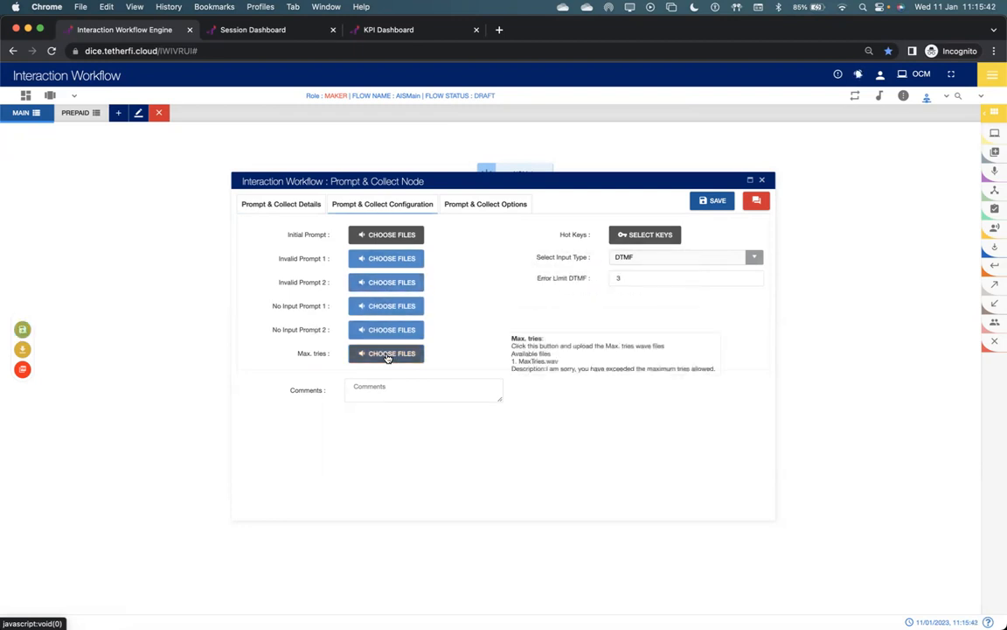
left_click(404, 234)
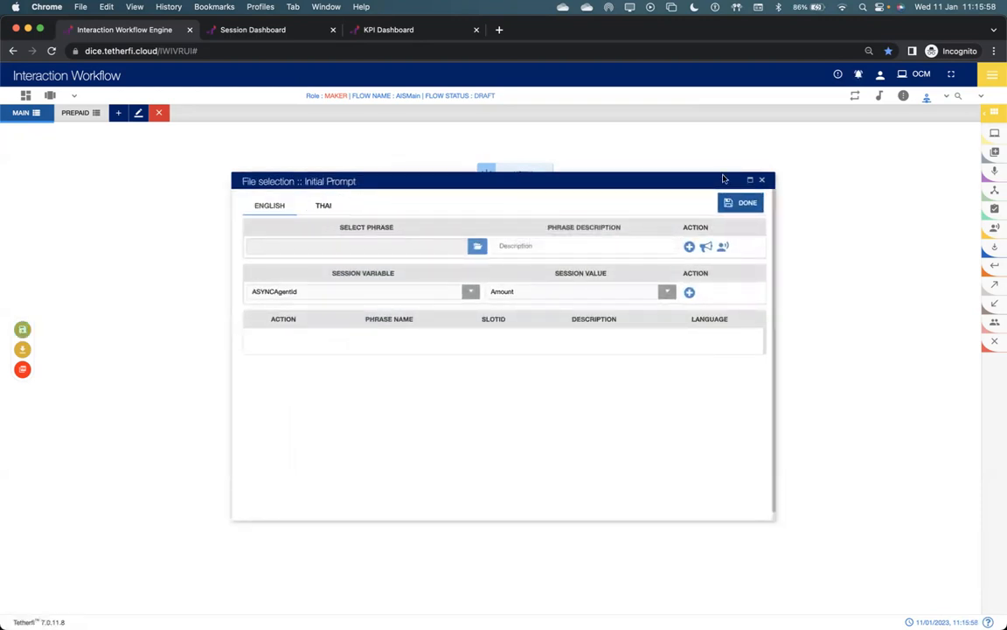
left_click(761, 180)
Step: Review the failure action choices, keep Main Menu as the failure action, and save the Prompt & Collect node
left_click(508, 206)
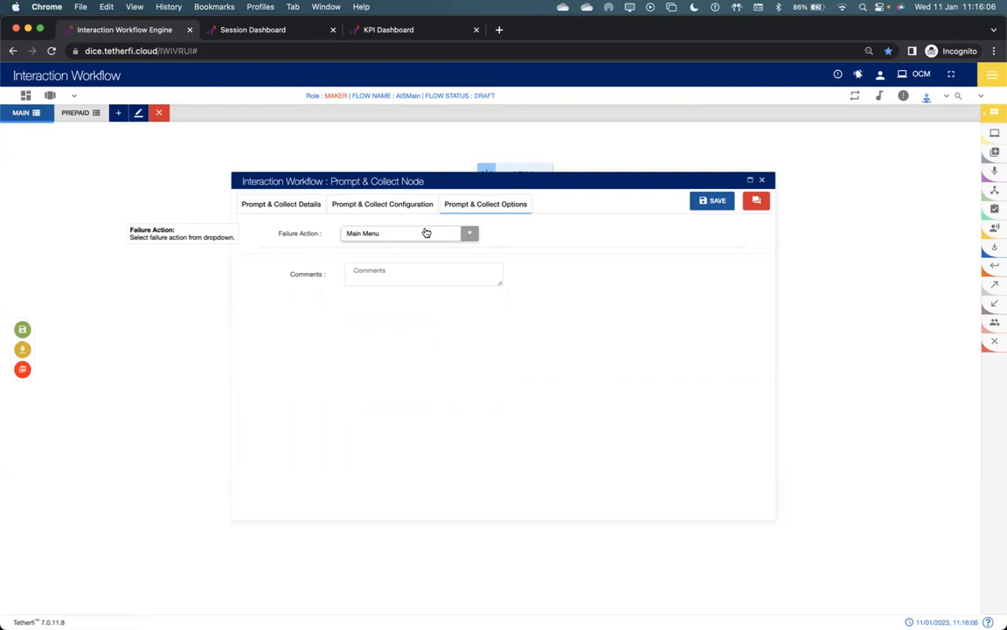
left_click(426, 232)
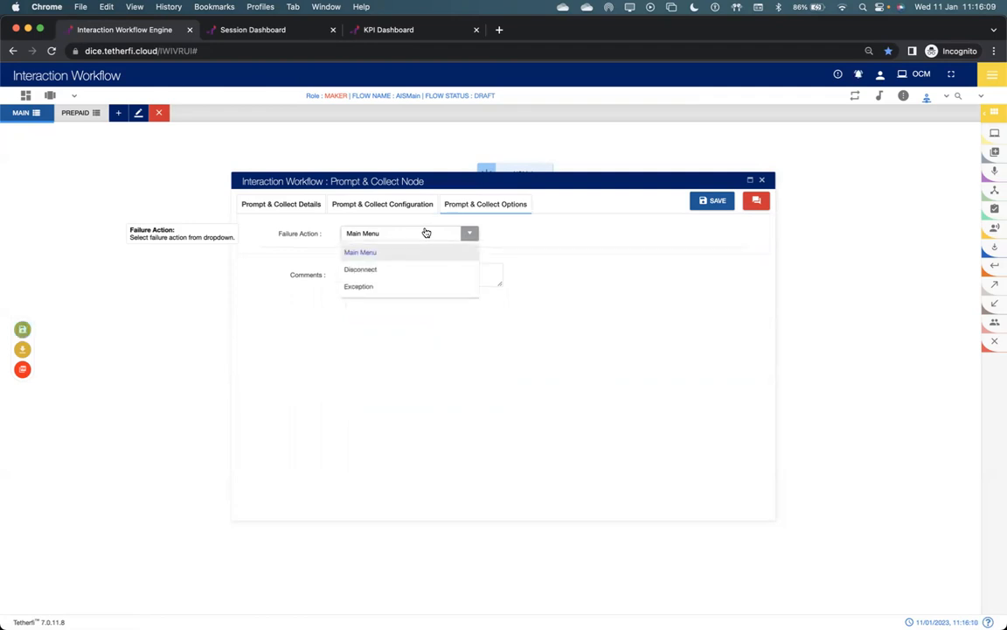
left_click(397, 290)
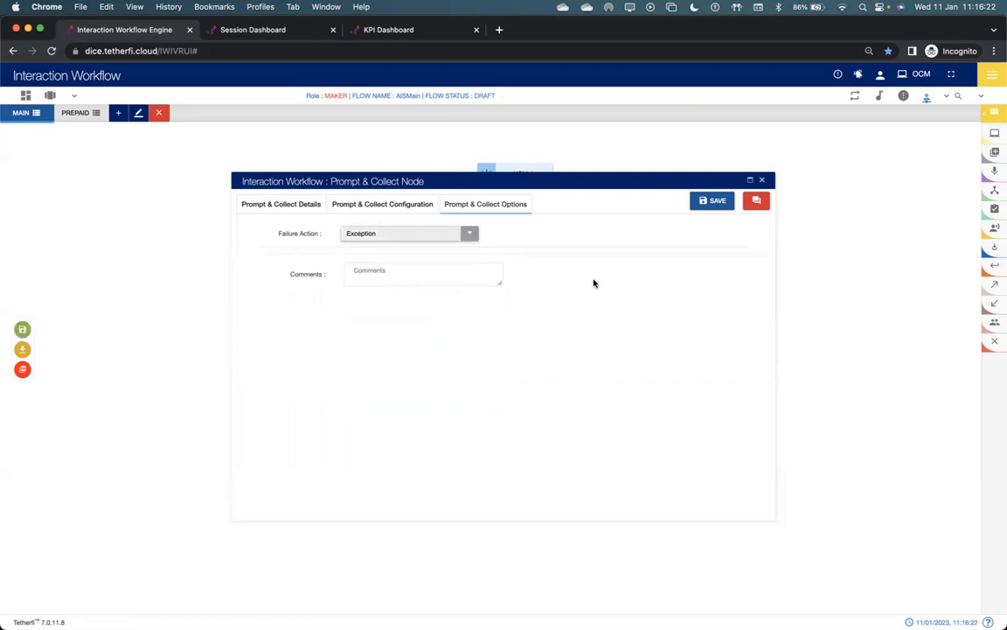
left_click(440, 233)
left_click(385, 252)
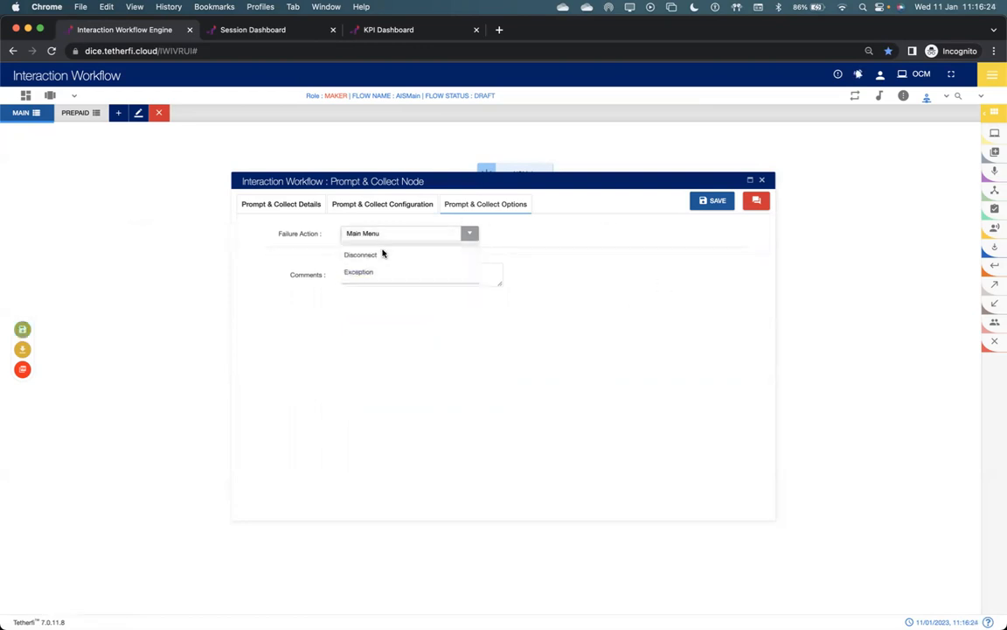
left_click(703, 201)
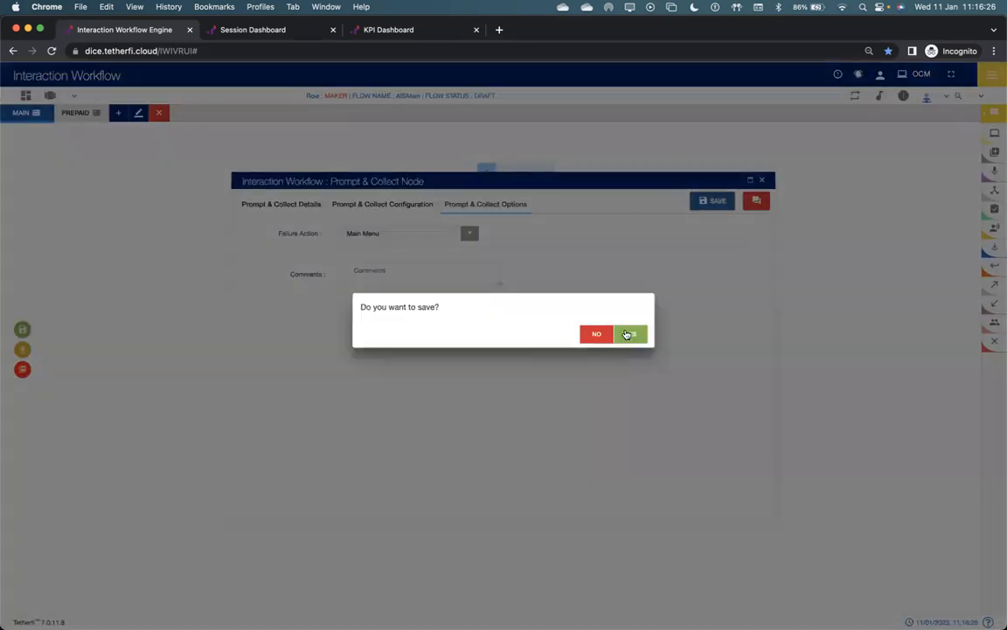
left_click(626, 333)
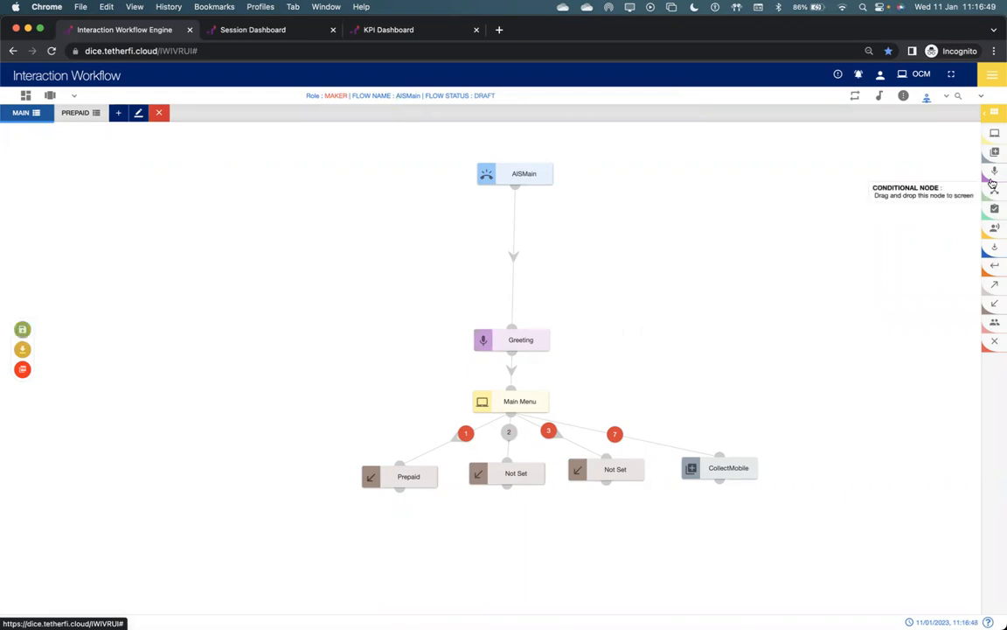
Step: Open the rule creation window at full size and display the list of existing rules
left_click(927, 96)
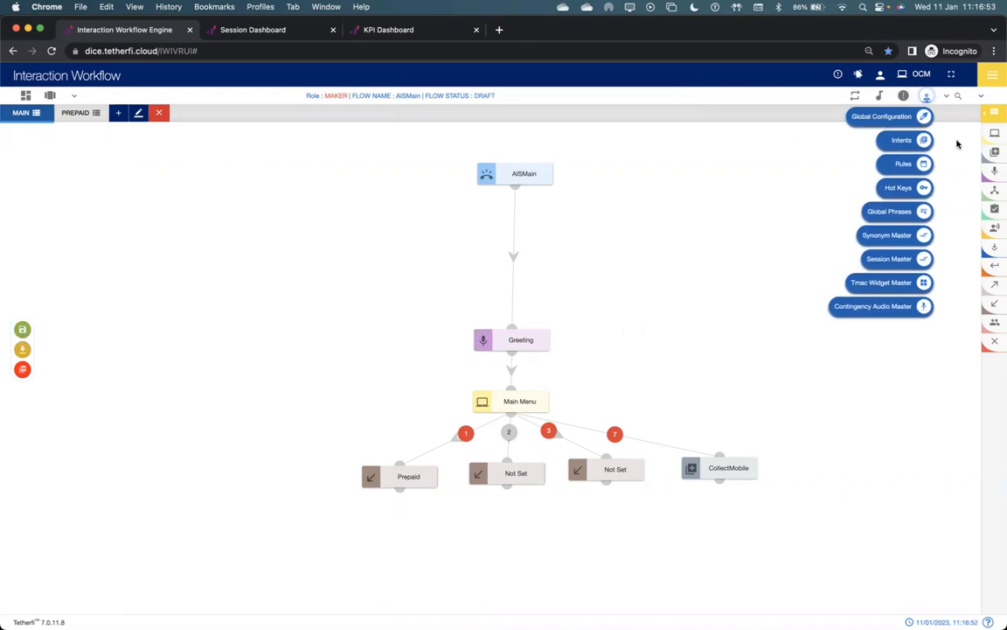
left_click(958, 145)
left_click(928, 99)
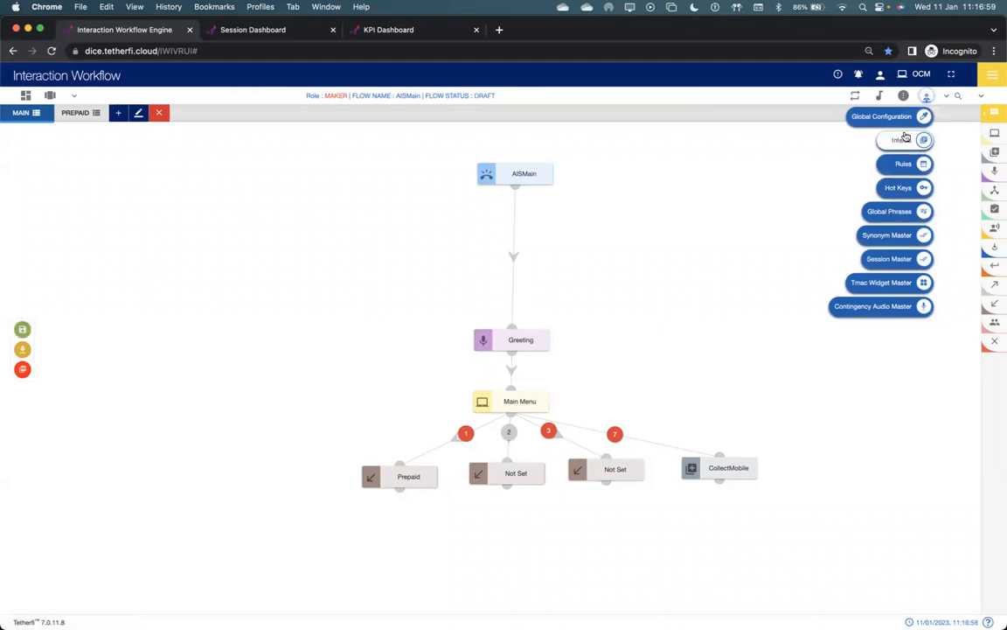
left_click(910, 172)
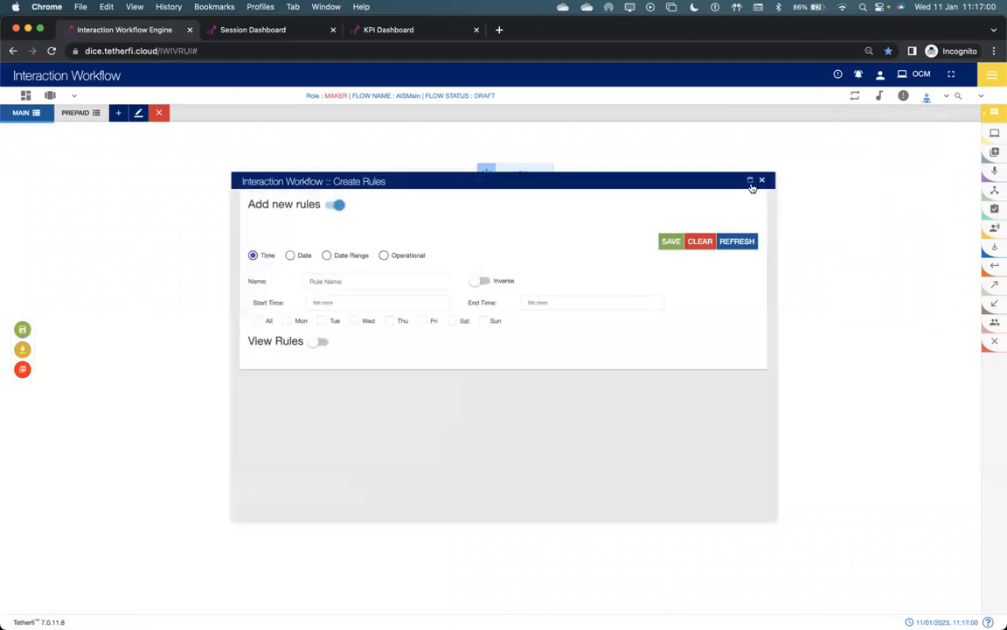
left_click(749, 181)
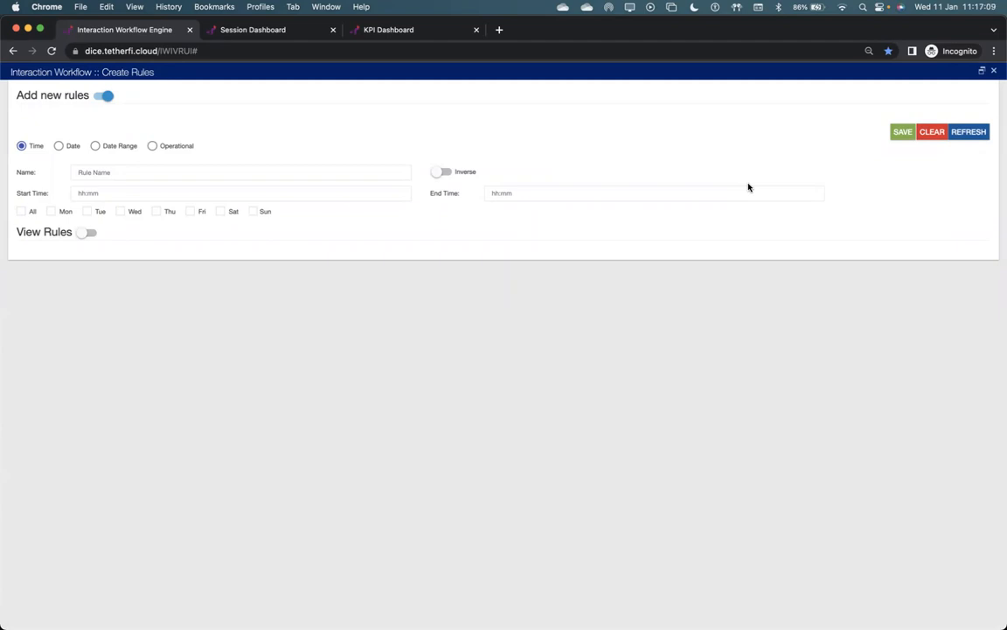
left_click(88, 233)
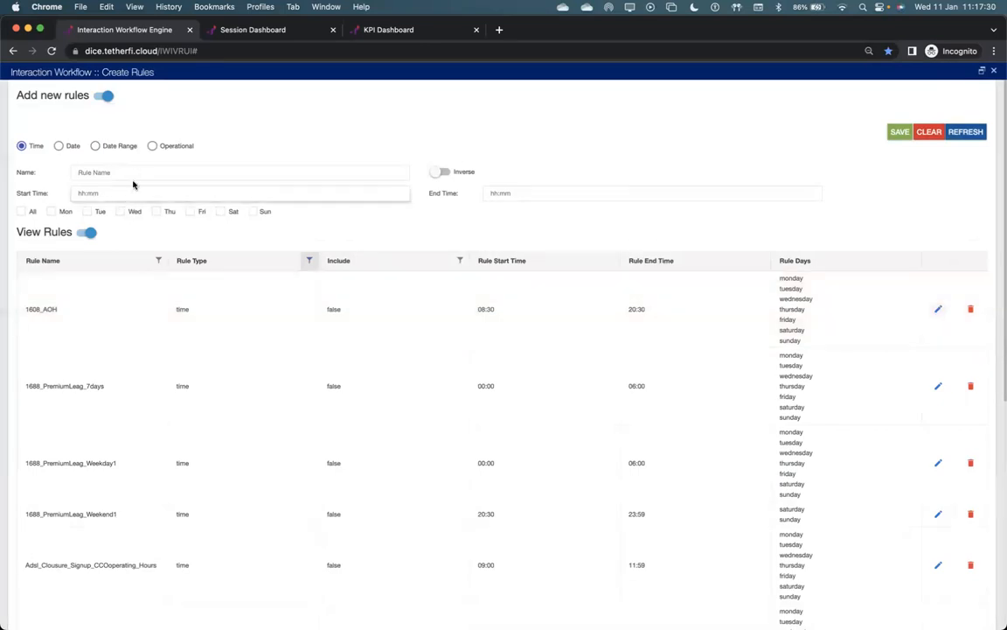
Step: Examine the start time and weekday settings for a new time rule
left_click(96, 192)
left_click(21, 214)
left_click(21, 214)
left_click(97, 212)
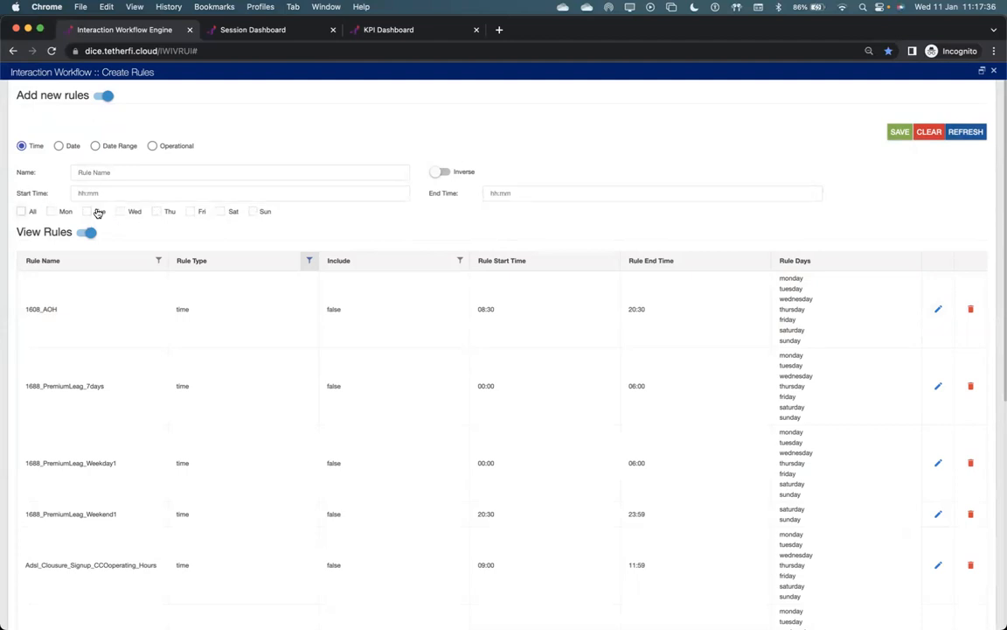
Step: Tick Friday in the time rule, review the Date, Date Range and Operational rule types, and show more operational rules per page
left_click(191, 211)
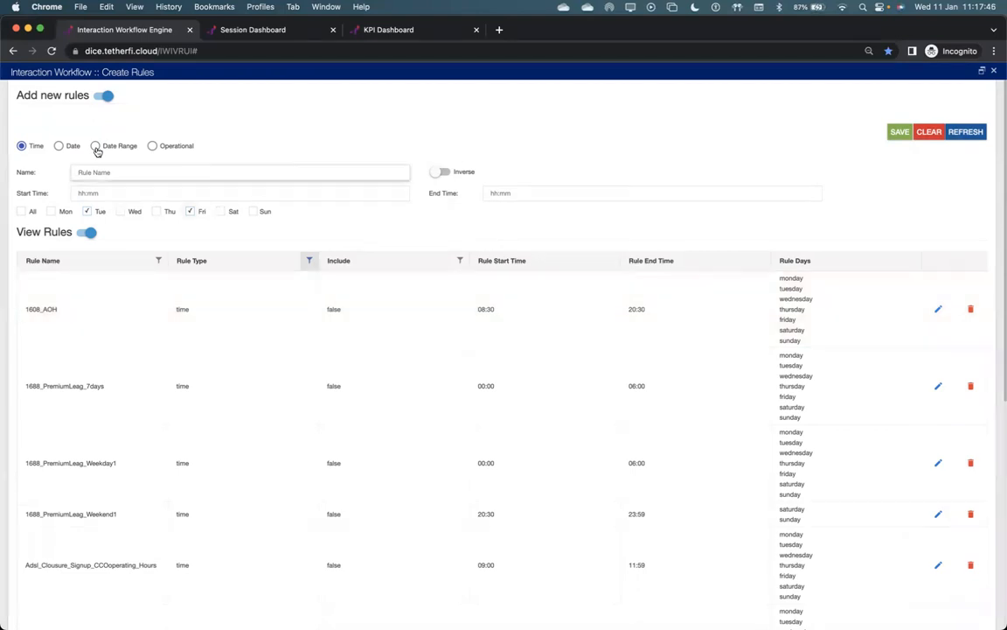
left_click(60, 146)
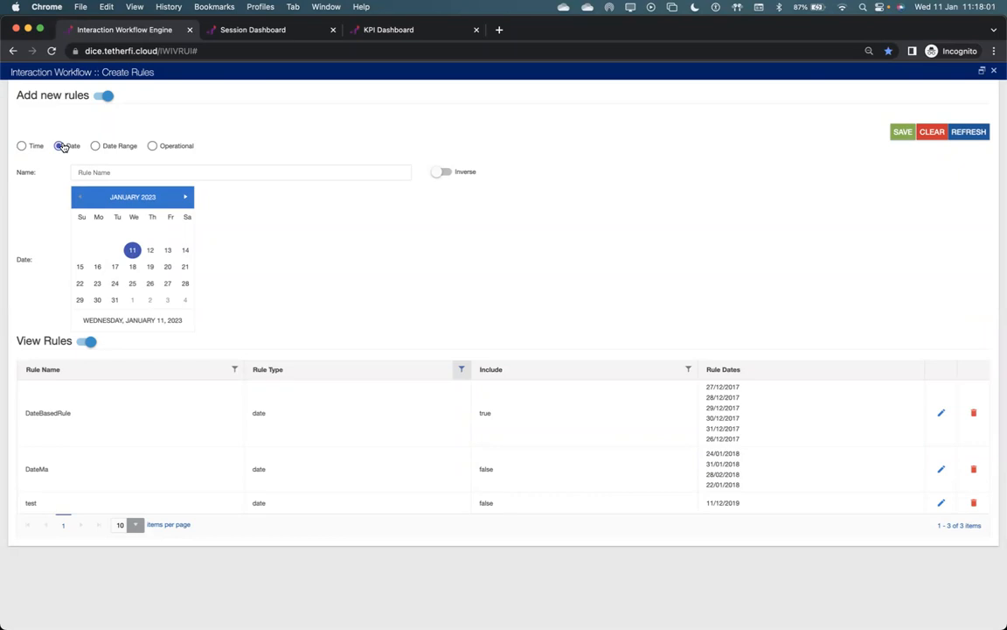
left_click(103, 146)
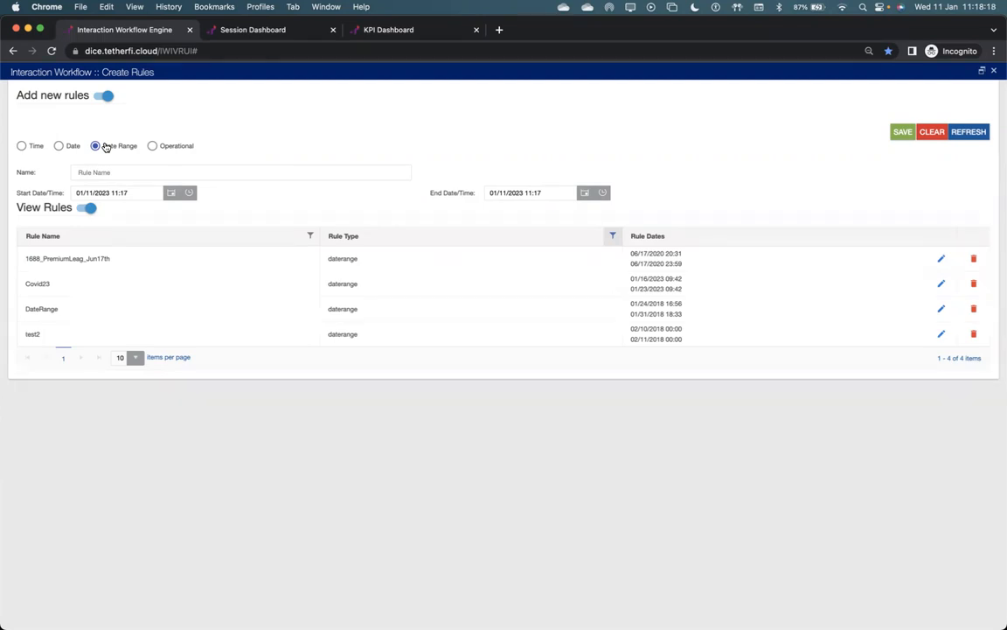
left_click(163, 148)
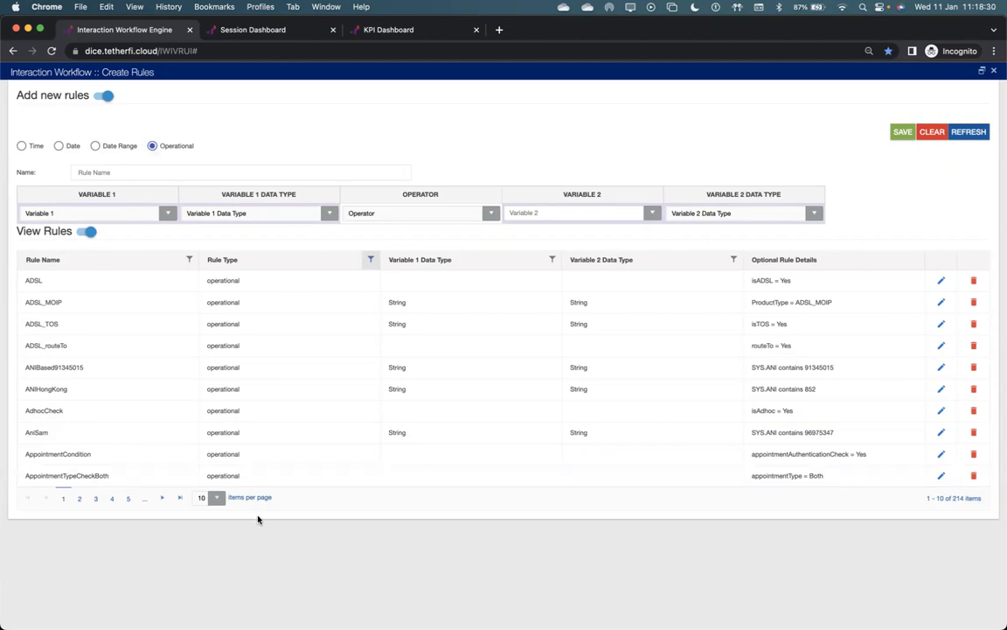
left_click(215, 497)
left_click(203, 577)
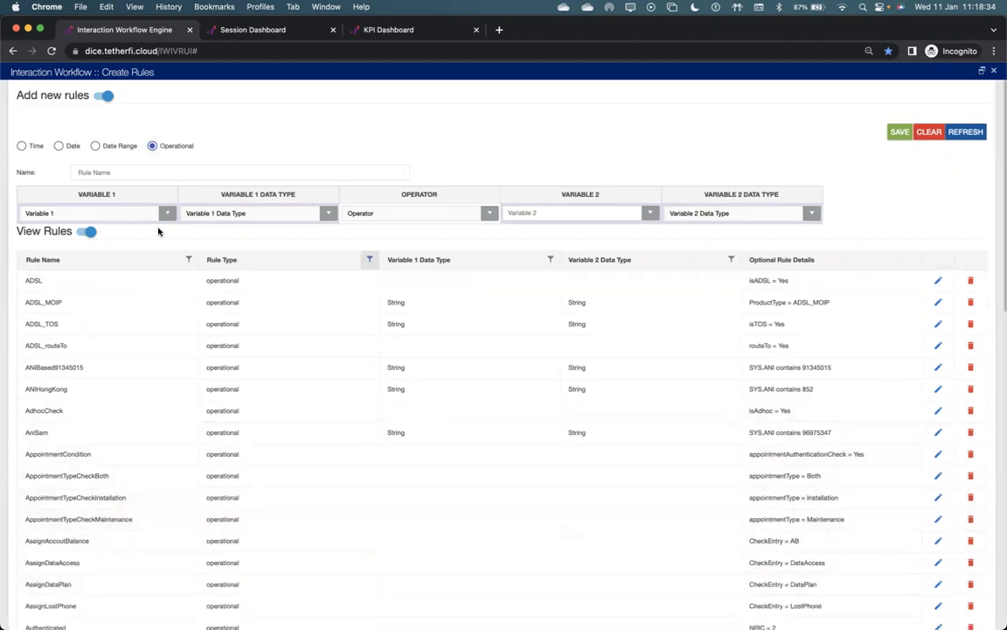
Step: Set Variable 1 of the operational rule to AccountNumber with data type String, and display the operator choices
left_click(166, 213)
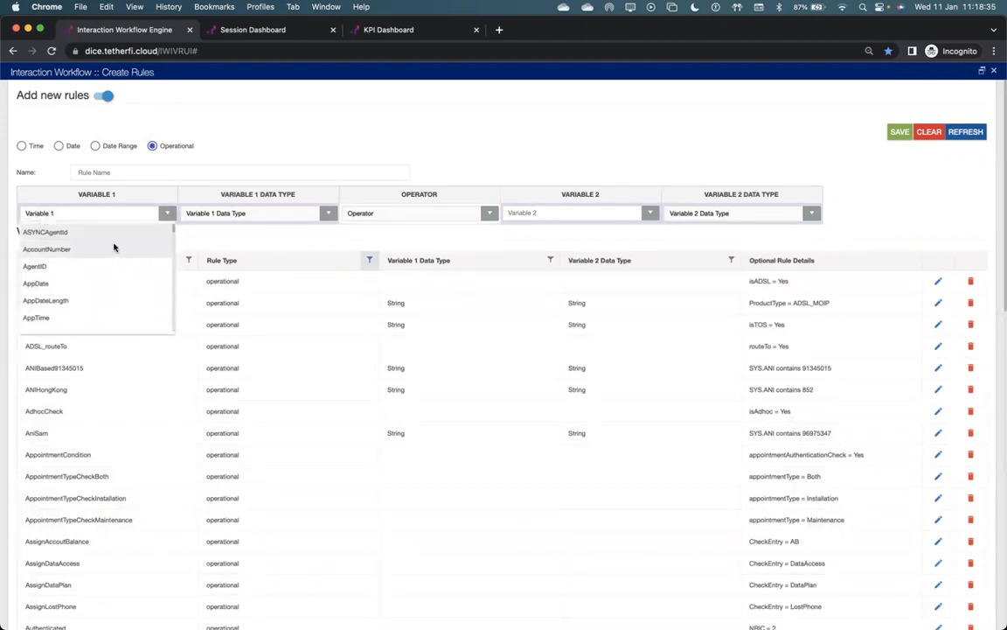
left_click(105, 248)
left_click(289, 212)
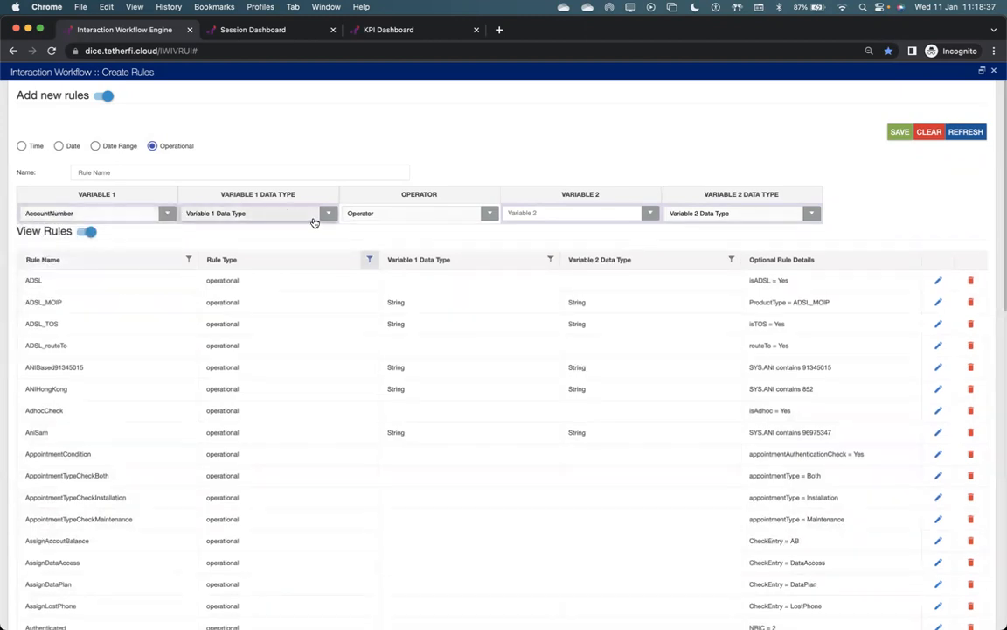
left_click(230, 237)
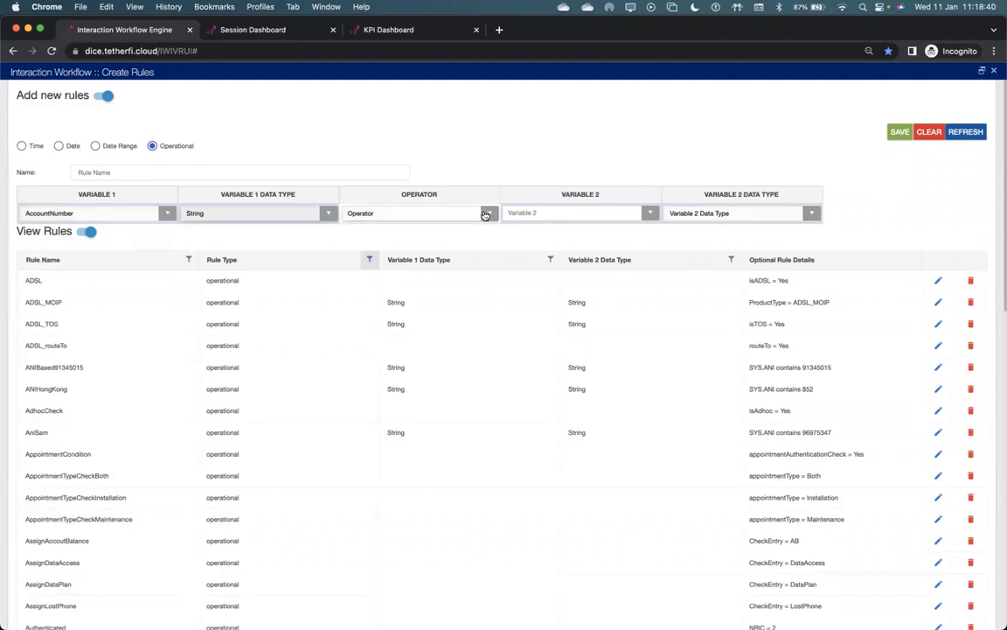
left_click(487, 213)
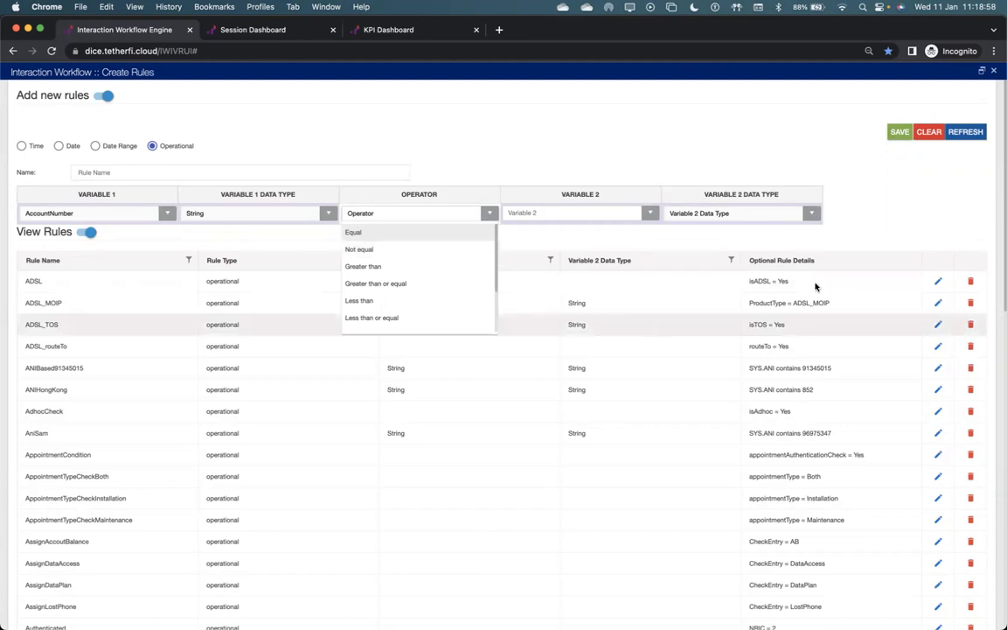
Step: Examine the CheckCLISart6 rule and its condition in the operational rules list, and close the rule creation window
scroll(772, 410, "down", 10)
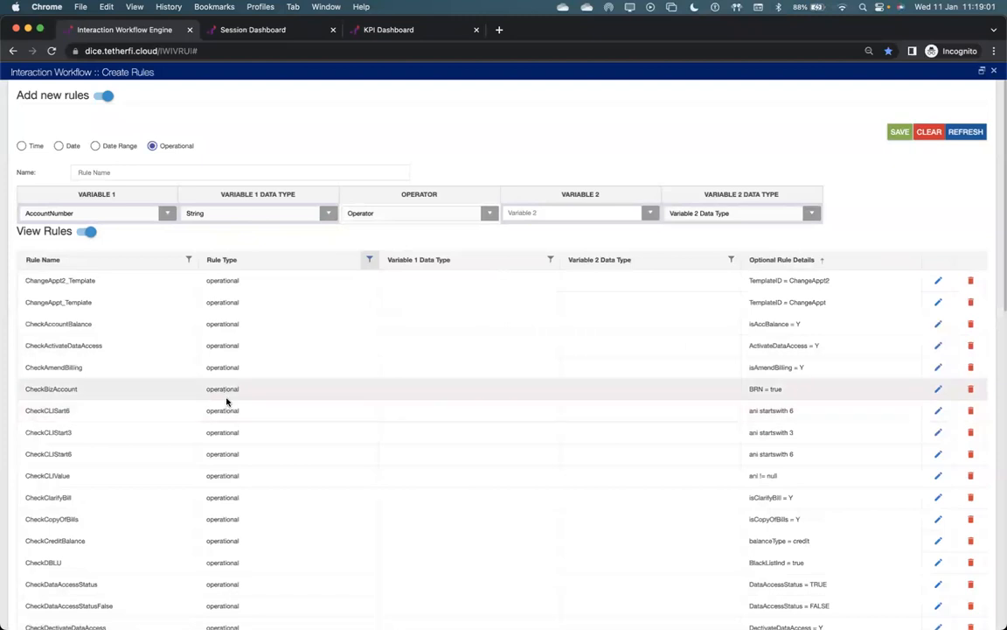
left_click_drag(27, 411, 75, 414)
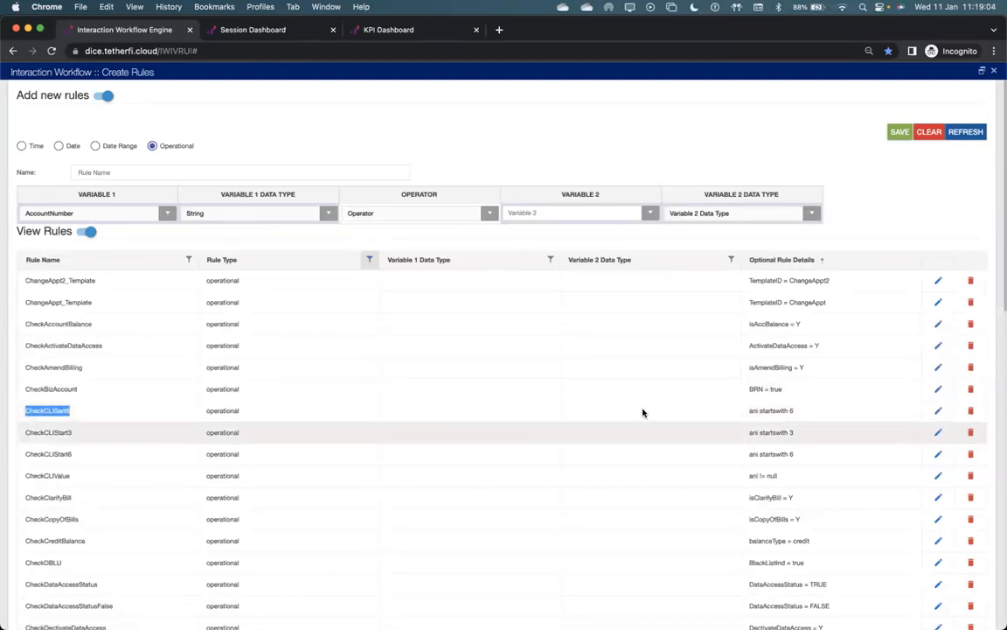
double_click(753, 411)
left_click_drag(773, 413, 806, 415)
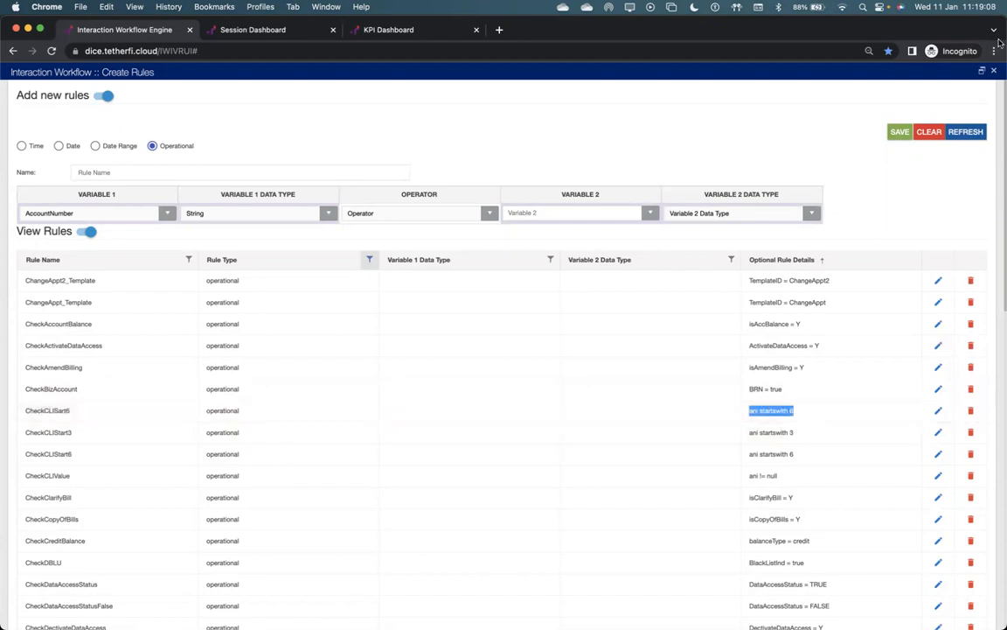
left_click(992, 71)
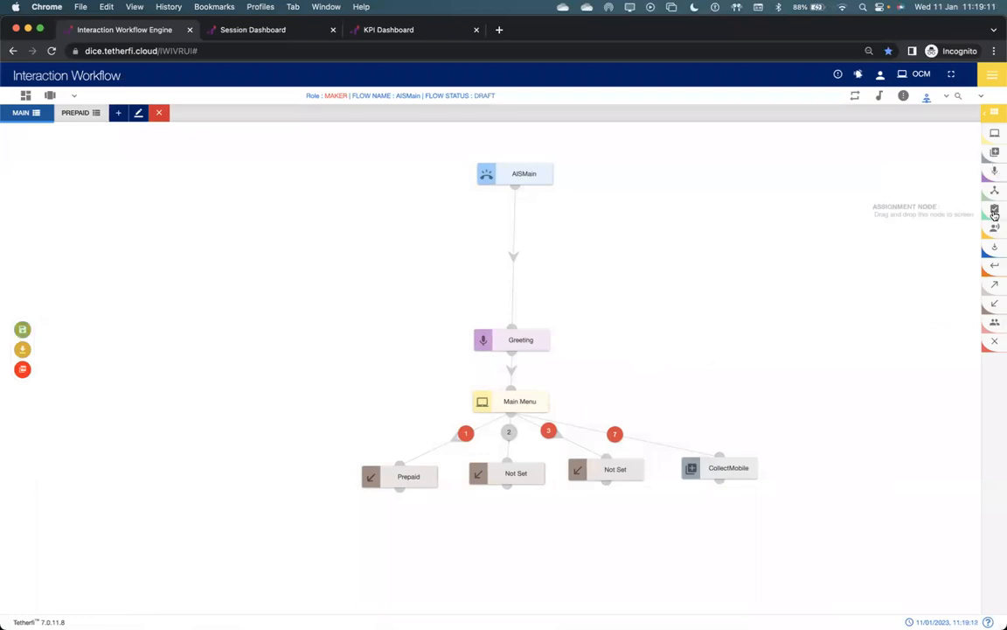
Step: Add a Conditional Node below CollectMobile and connect CollectMobile to it
left_click_drag(996, 194, 696, 524)
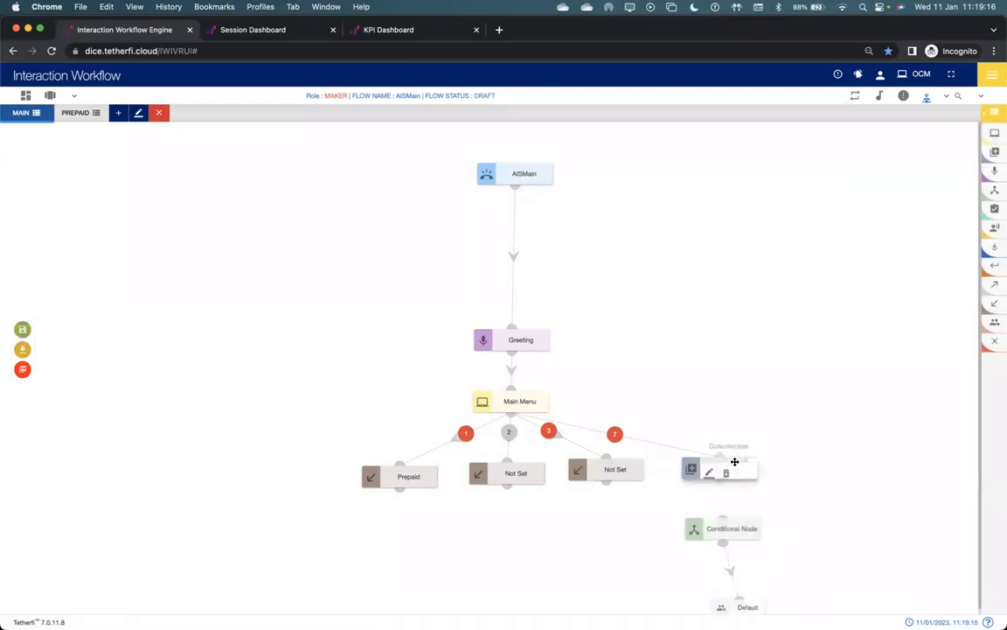
left_click_drag(720, 485, 722, 520)
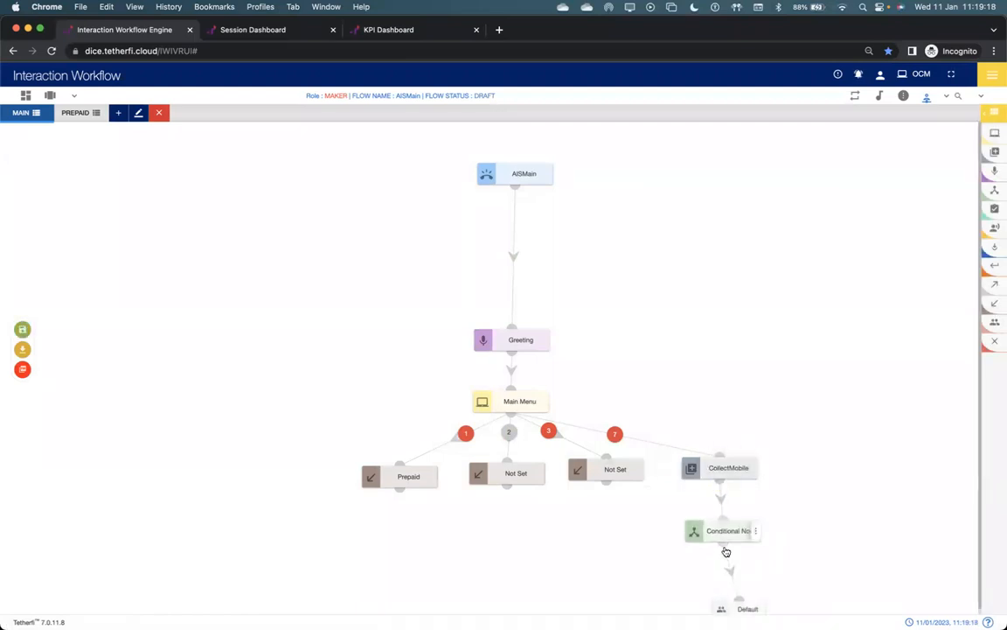
Step: Set the conditional node's ID, description and name to Check ANI
left_click(711, 535)
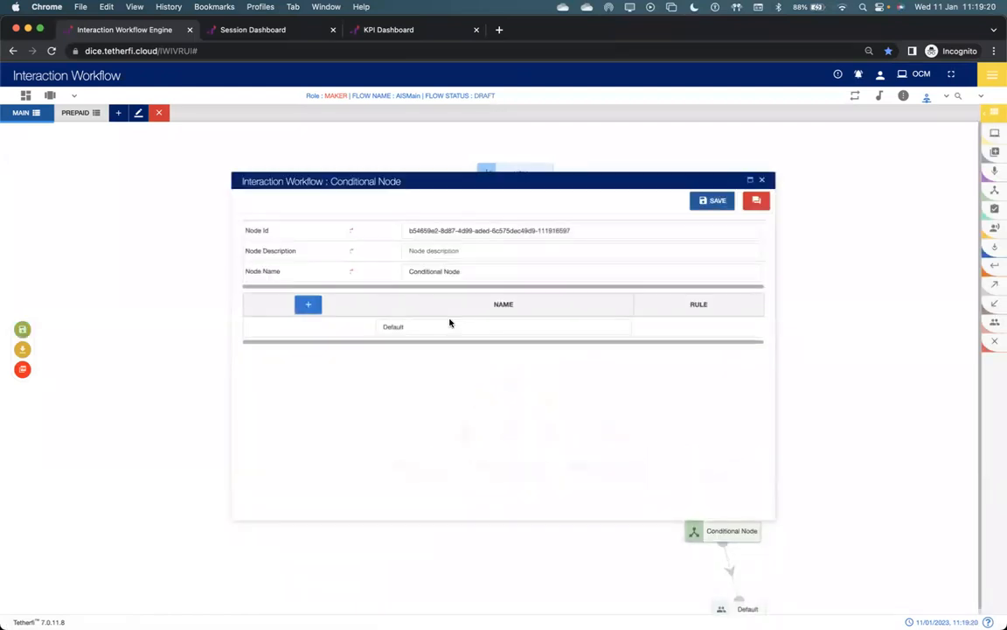
triple_click(523, 230)
type("Check")
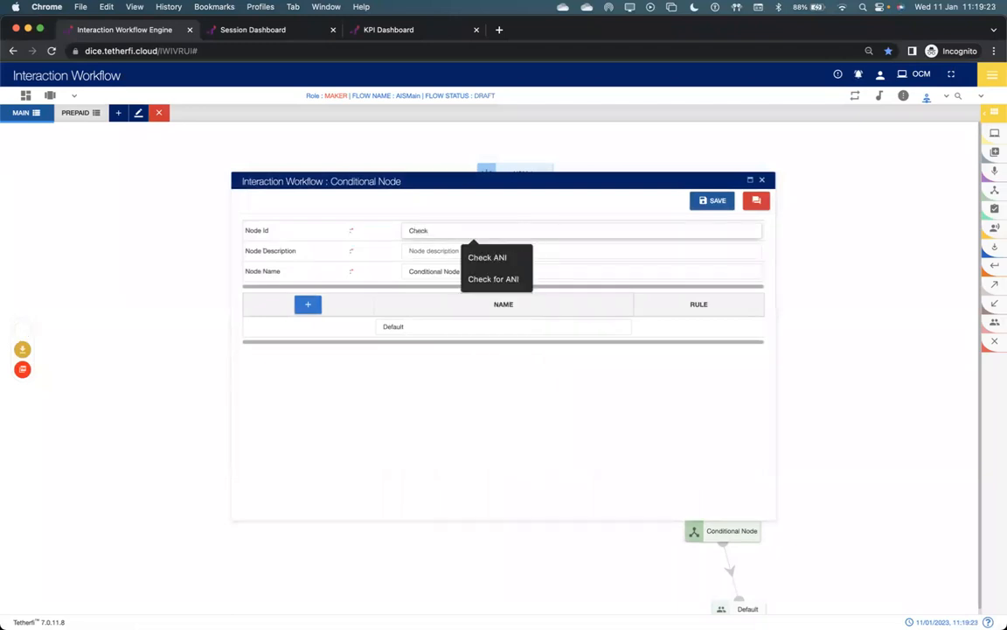
key("Down")
key("Return")
key("super+a")
key("super+c")
key("Tab")
key("super+v")
key("Tab")
key("super+v")
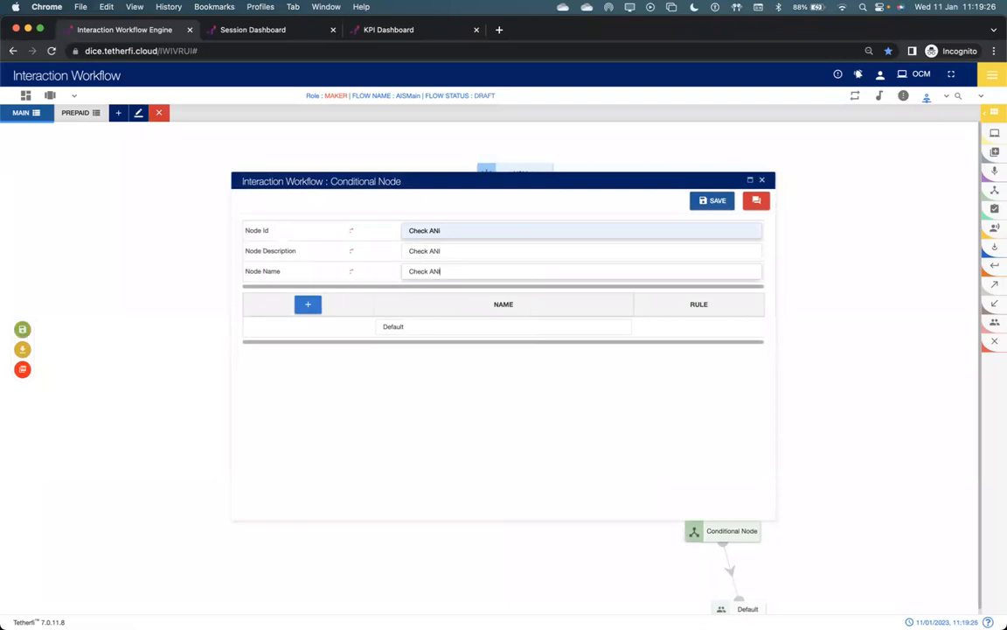
Step: Add a rule entry to the conditional node and name it CheckCLIStartsWith8
left_click(308, 307)
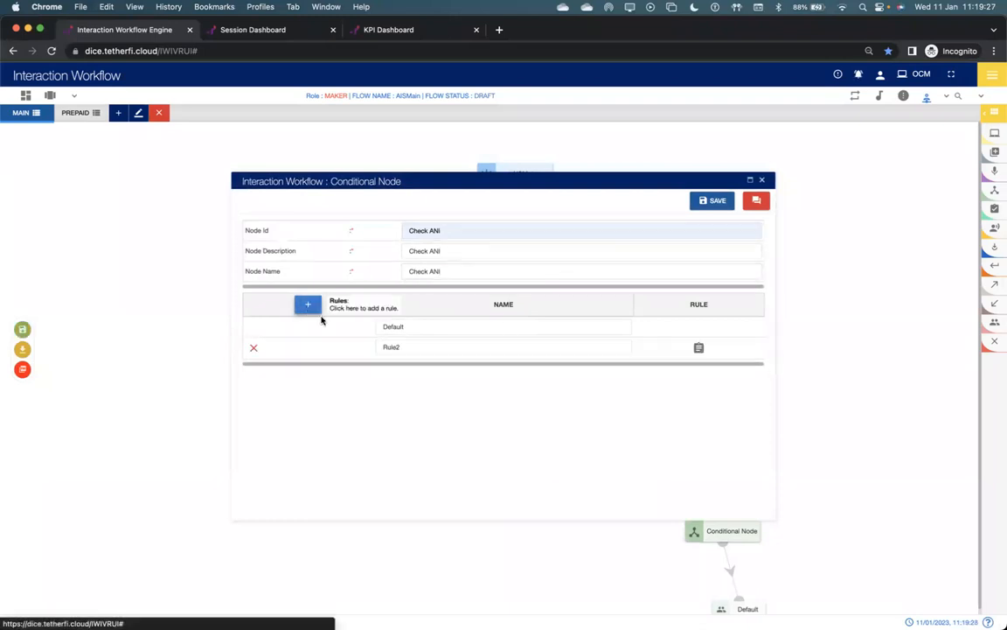
left_click(522, 344)
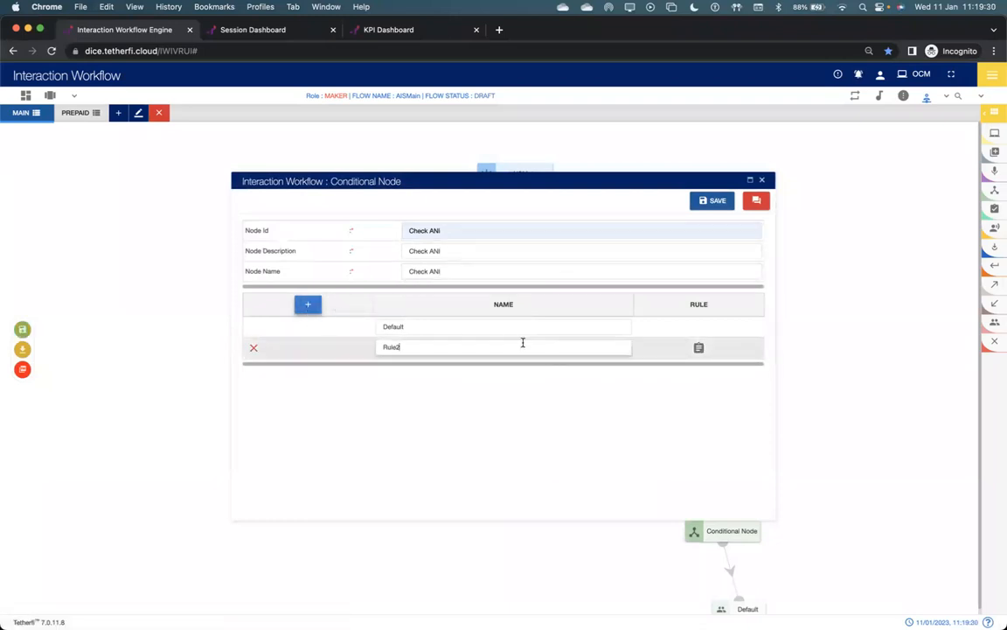
key("super+a")
type("Checl")
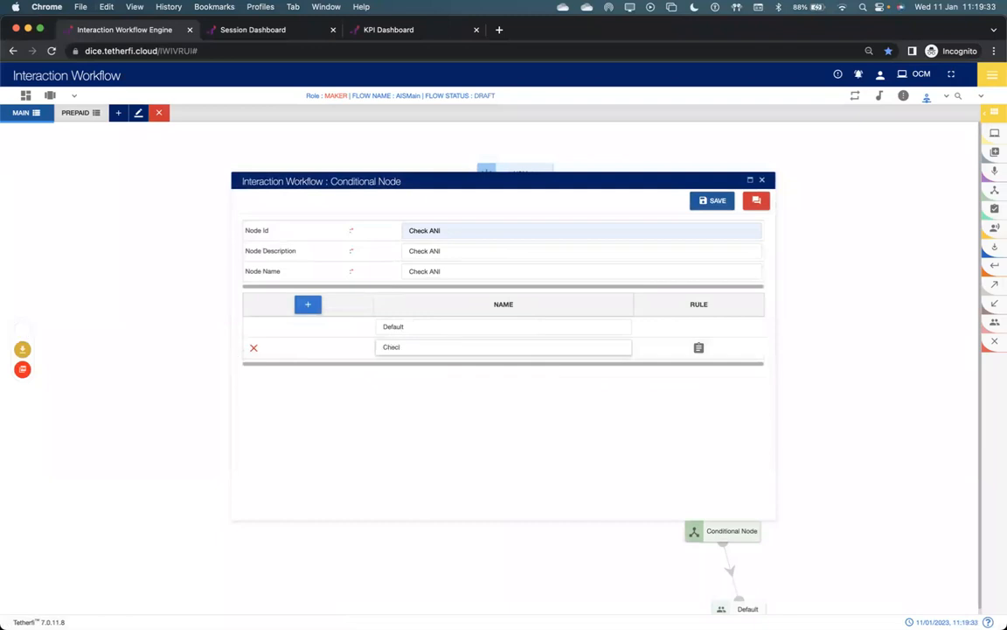
key("BackSpace")
type("kCLIStartsWith8")
Step: Assign the operational rule CLIStartsWith3 to the CheckCLIStartsWith8 entry
left_click(701, 348)
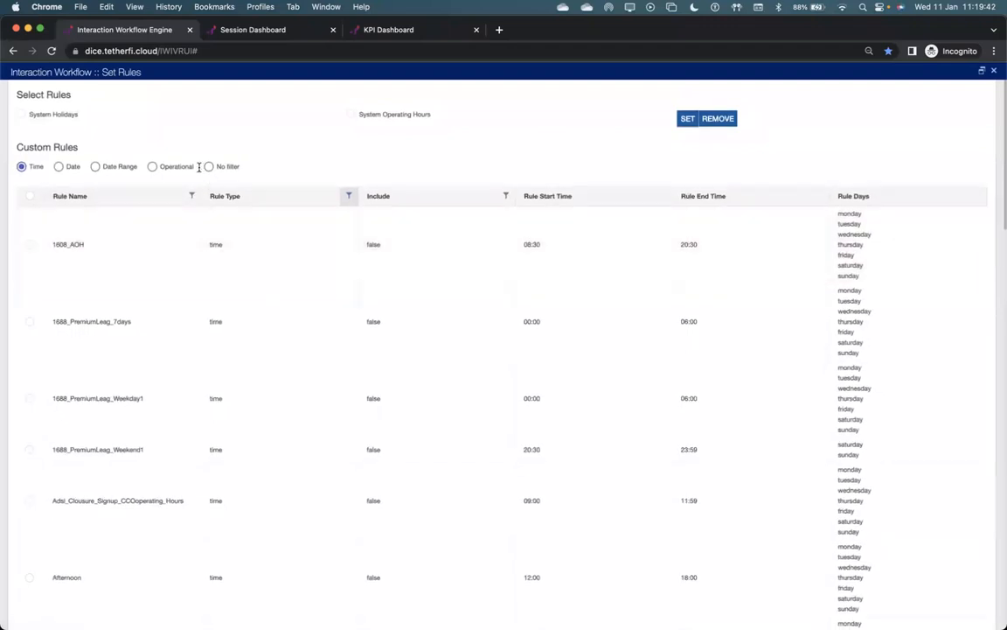
left_click(152, 167)
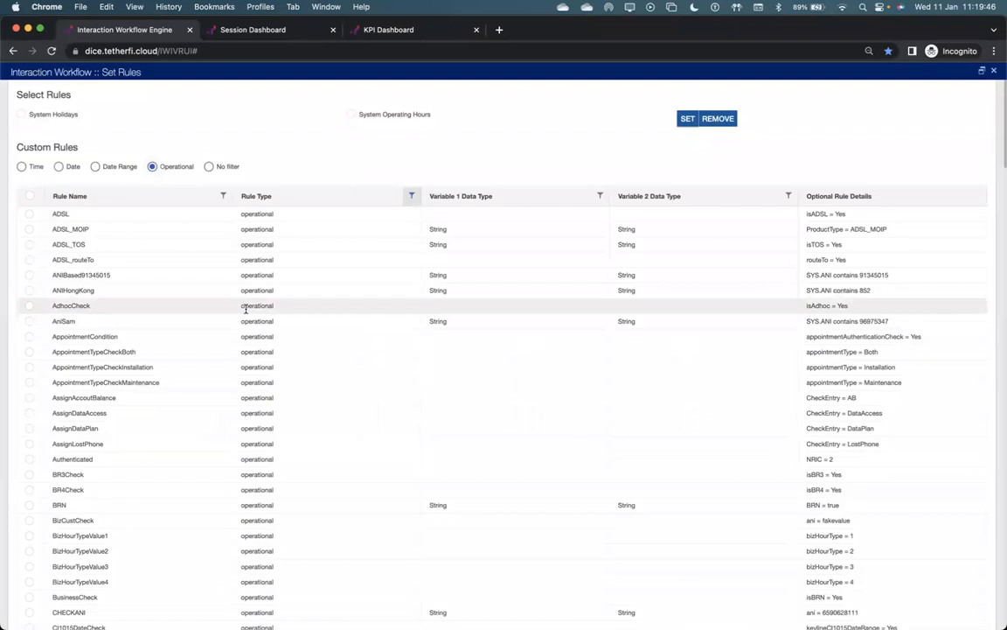
scroll(246, 309, "down", 1)
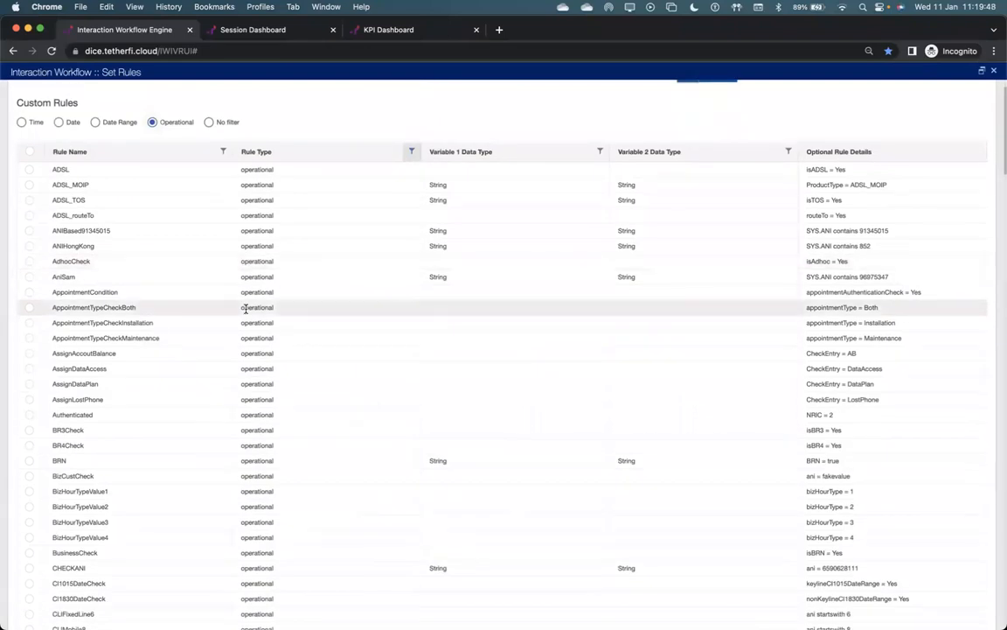
scroll(246, 307, "down", 3)
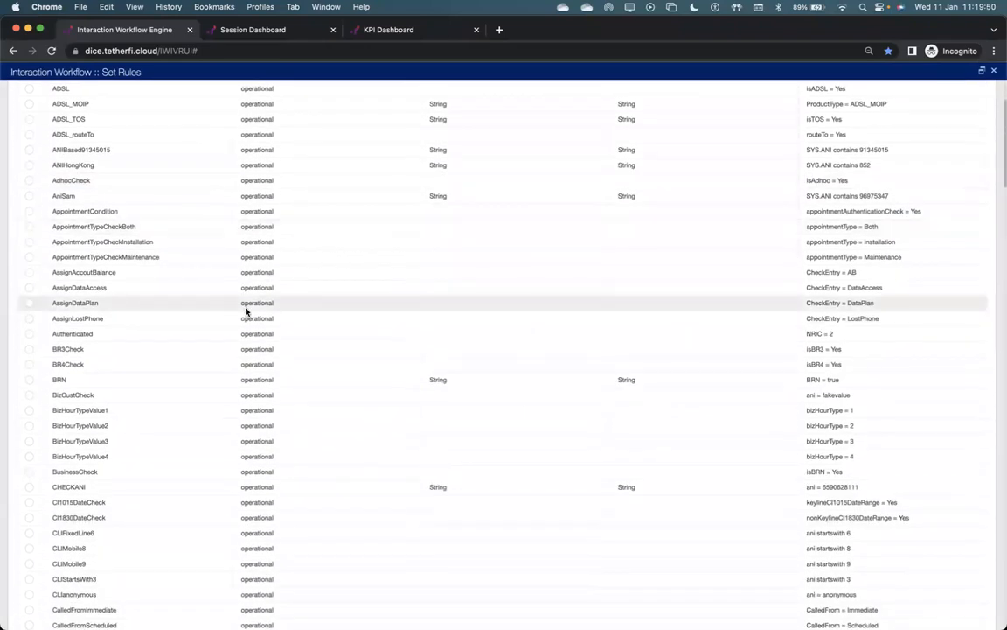
scroll(246, 311, "down", 3)
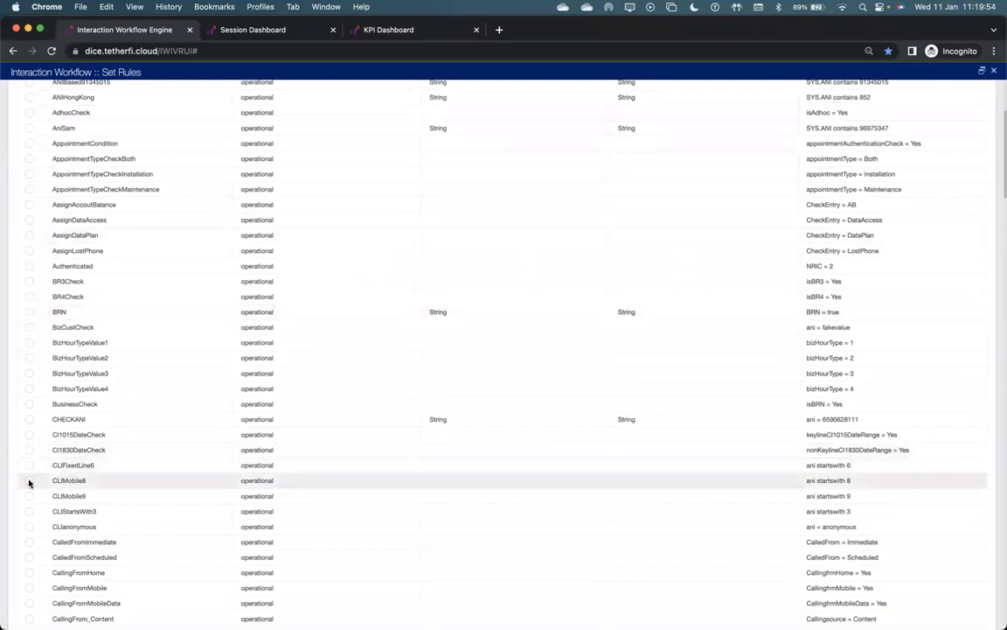
left_click(29, 510)
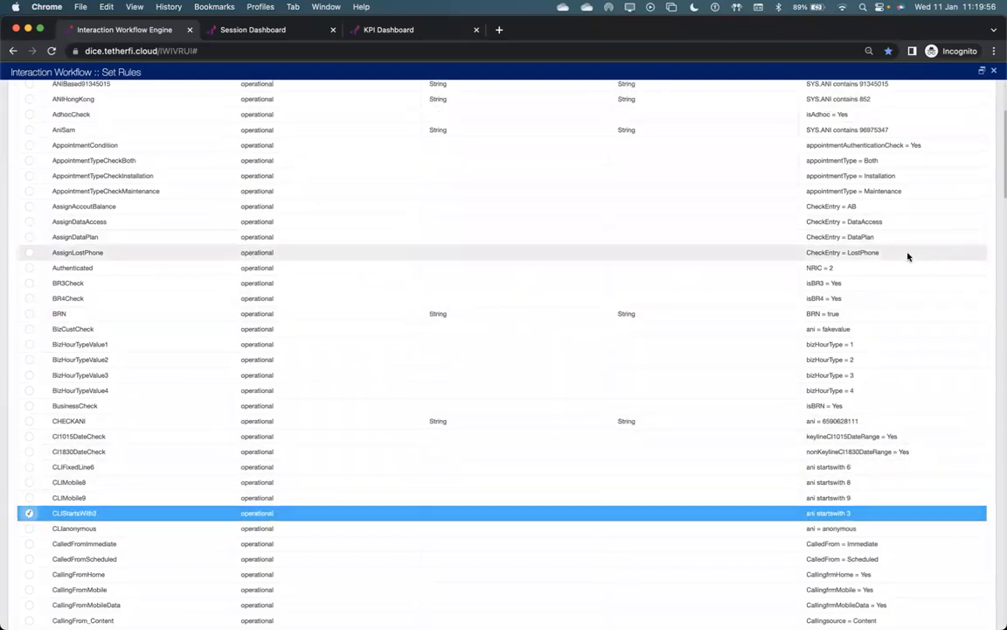
scroll(745, 142, "up", 8)
left_click(688, 121)
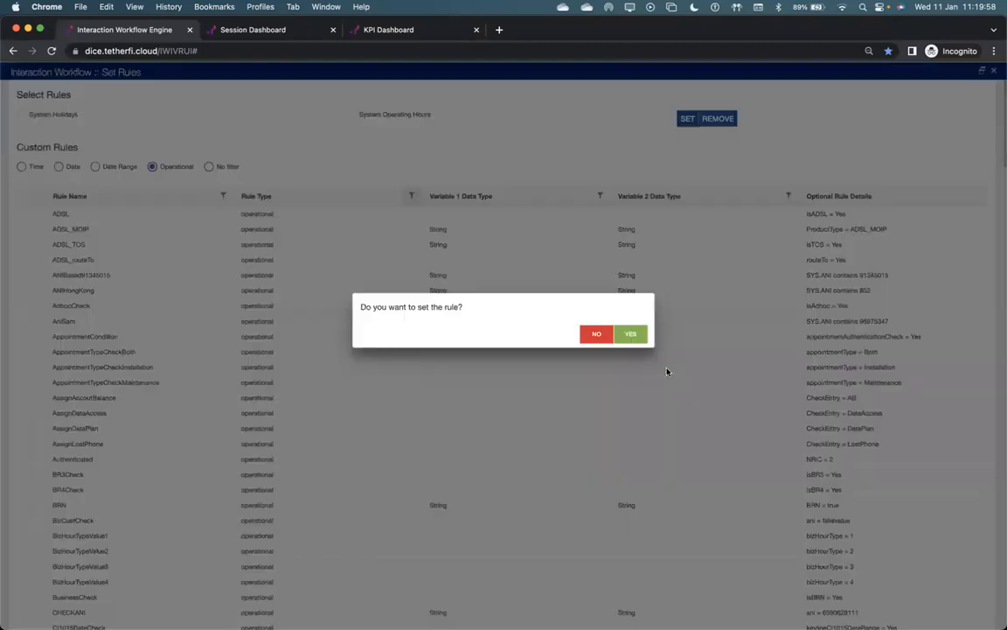
left_click(638, 342)
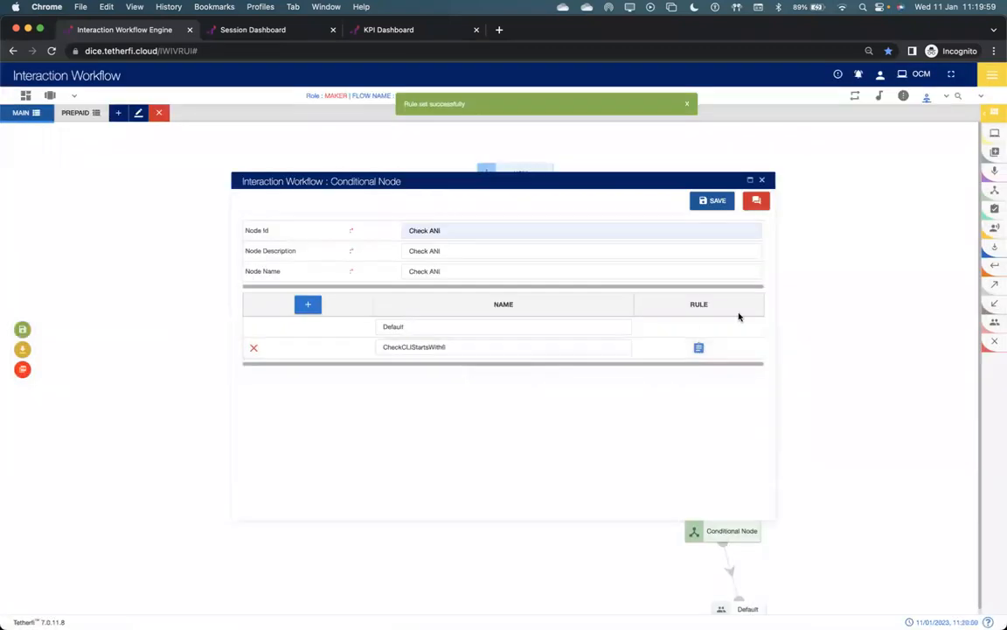
Step: Save the Check ANI node and spread its Default and CheckCLIStartsWith8 branches apart beneath it
left_click(708, 210)
left_click(633, 335)
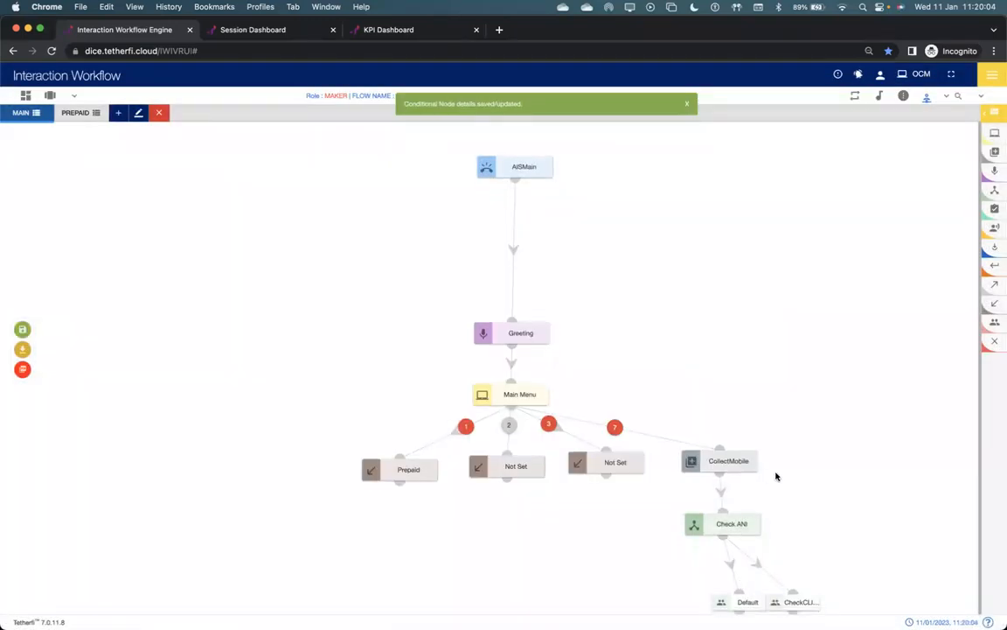
left_click_drag(744, 599, 624, 573)
left_click_drag(818, 607, 803, 585)
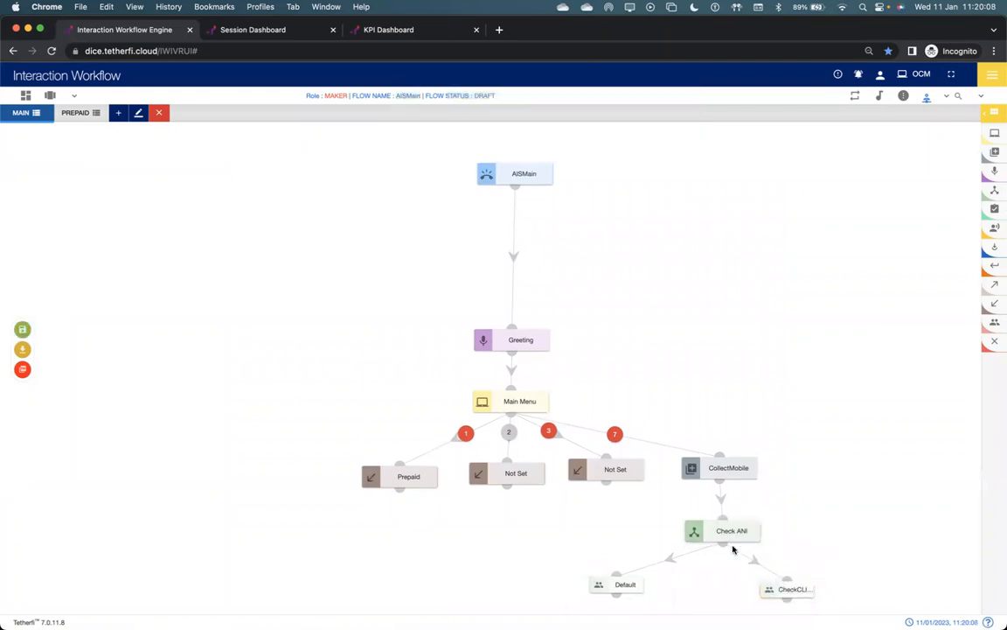
Step: Add an Announcement node below each of the two Check ANI branches and connect each branch to its announcement
mouse_move(727, 539)
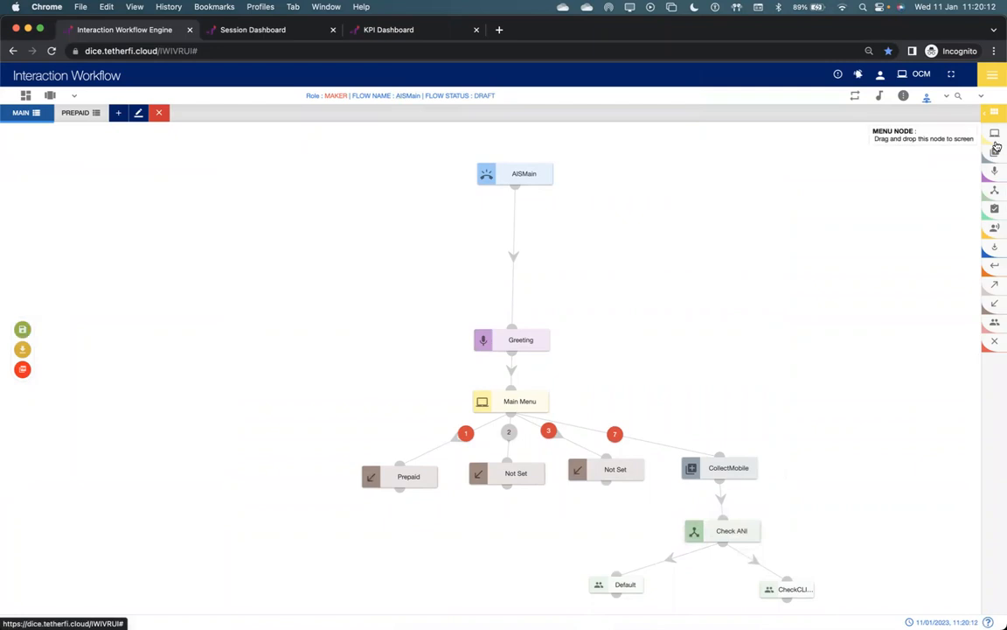
left_click_drag(994, 170, 741, 619)
scroll(801, 530, "down", 2)
left_click_drag(786, 531, 772, 597)
left_click_drag(994, 171, 597, 595)
left_click_drag(616, 525, 598, 591)
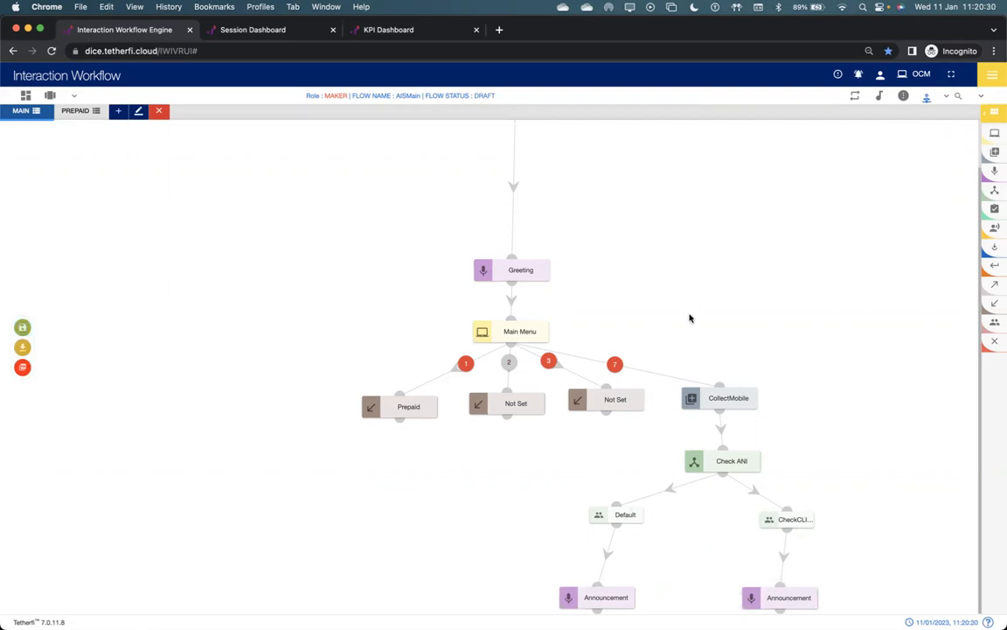
Step: Add an Agent node to the callflow beside CollectMobile
scroll(689, 318, "up", 2)
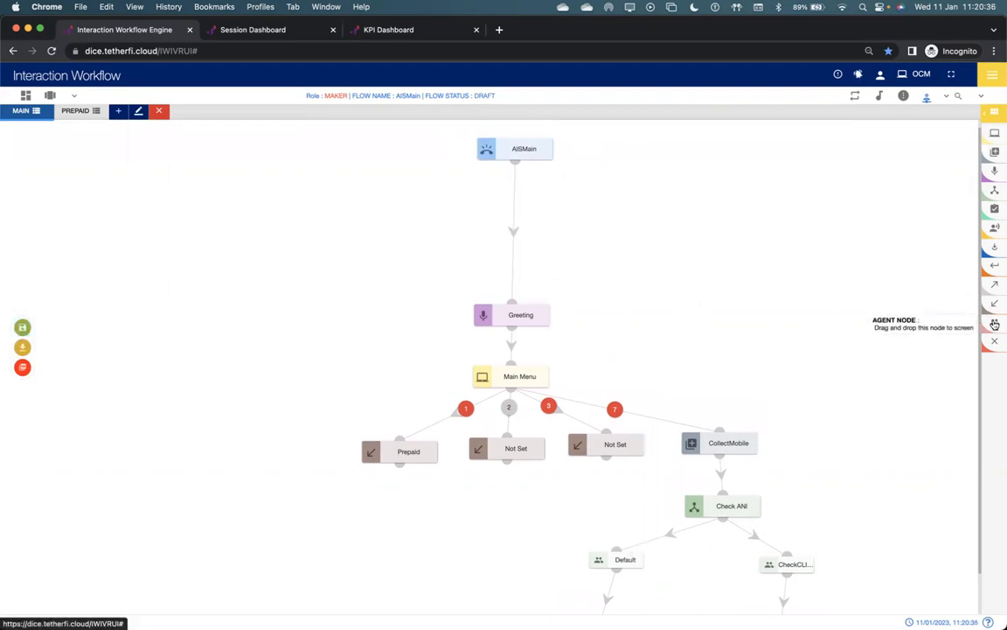
left_click_drag(994, 324, 775, 418)
scroll(775, 421, "down", 2)
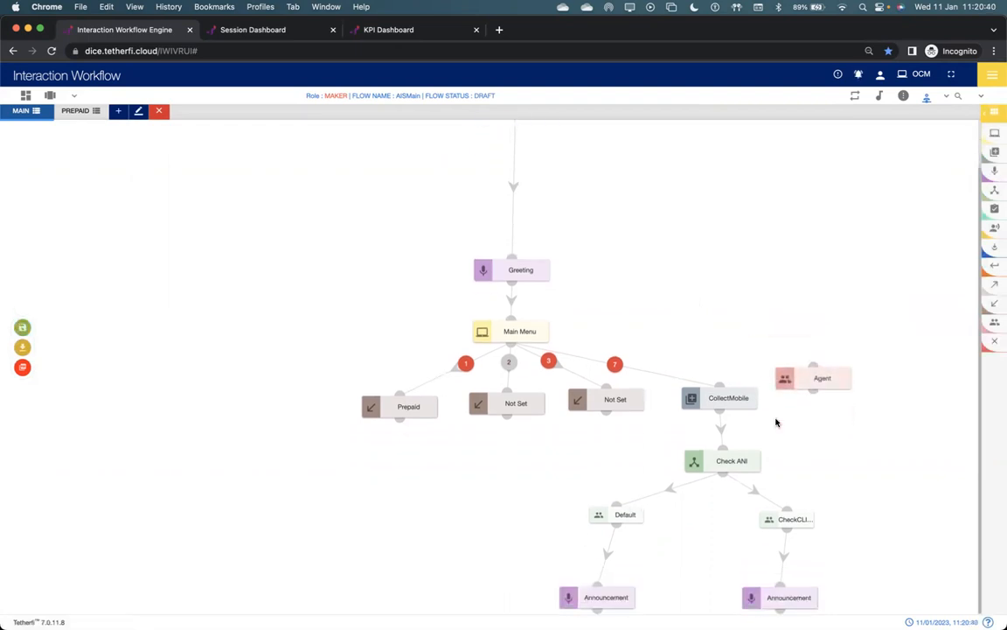
Step: Place the Agent node below the Default branch's announcement and connect that announcement to it
mouse_move(818, 384)
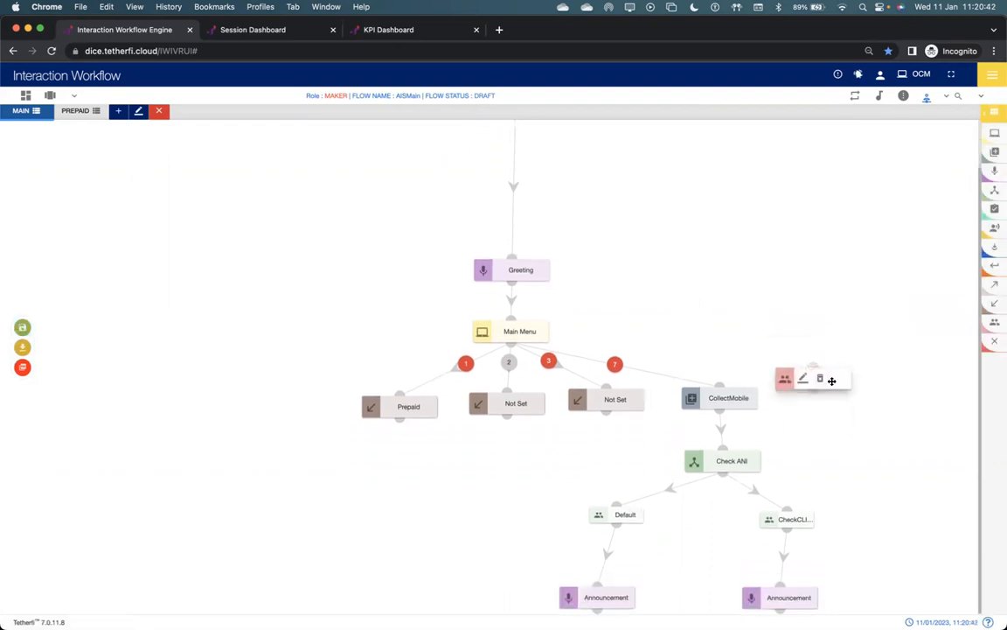
left_click_drag(834, 388, 489, 552)
mouse_move(613, 595)
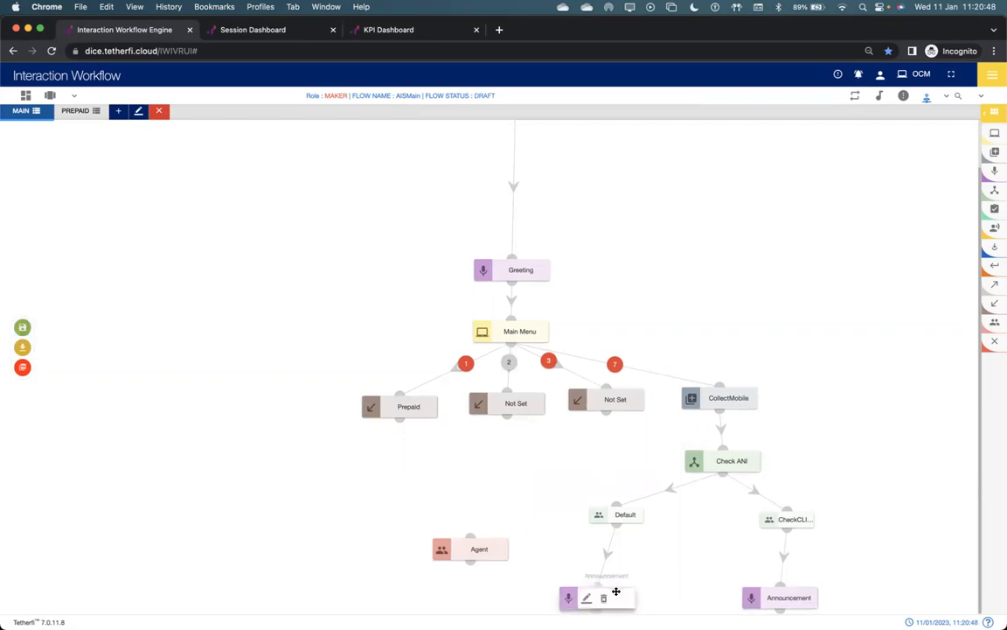
left_click_drag(622, 593, 626, 569)
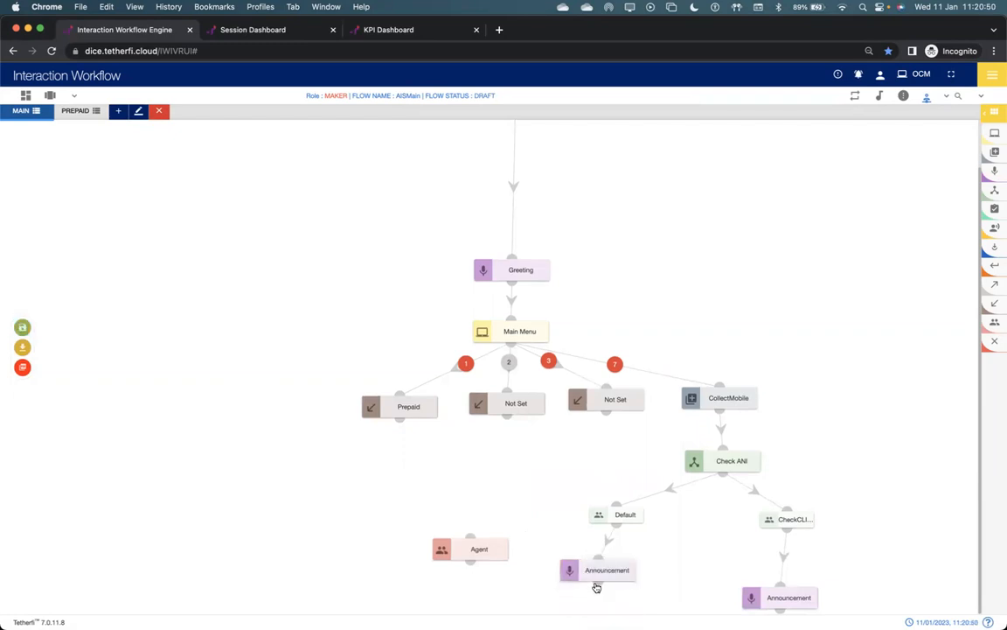
left_click_drag(477, 551, 495, 623)
scroll(527, 464, "down", 1)
right_click(519, 594)
left_click(449, 546)
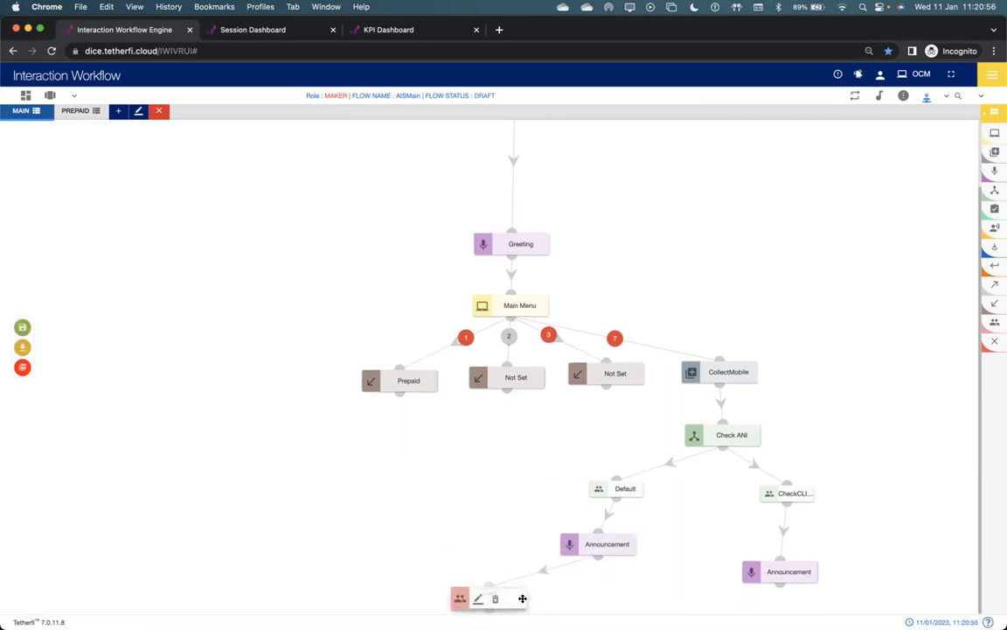
left_click_drag(519, 600, 594, 600)
left_click(461, 529)
Step: Open the Agent node's details and set its node ID to AGT_100
left_click(477, 596)
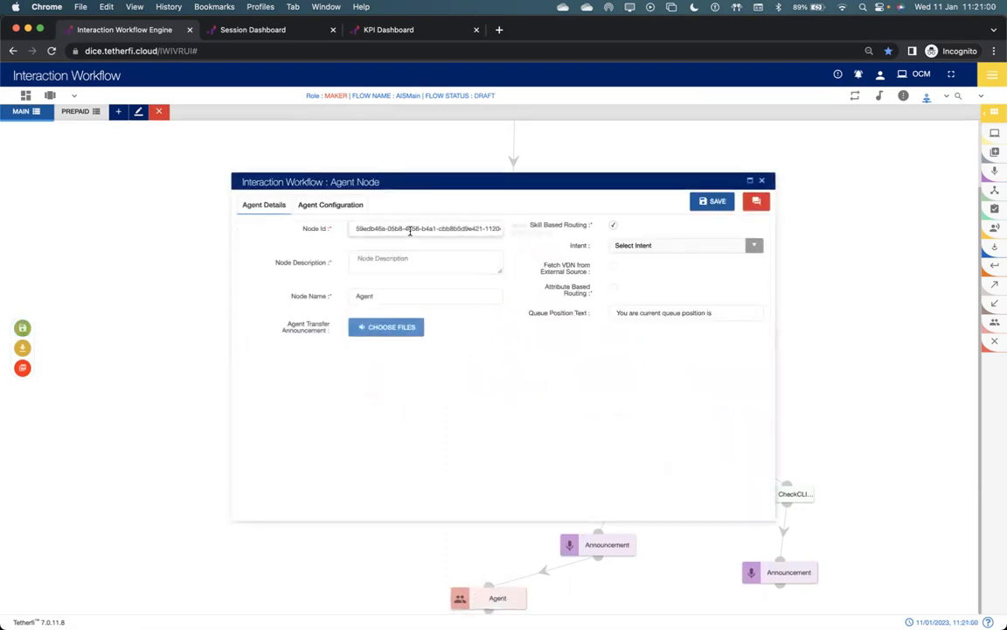
triple_click(409, 229)
type("AGT_")
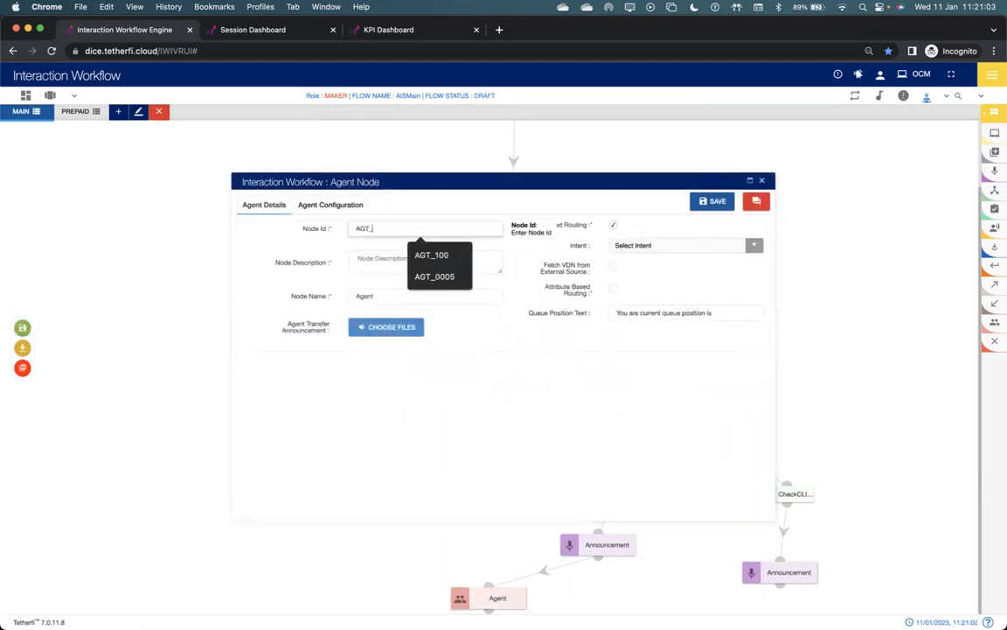
type("100")
double_click(422, 233)
type("Check ANI")
key("Tab")
key("shift+Tab")
type("Li")
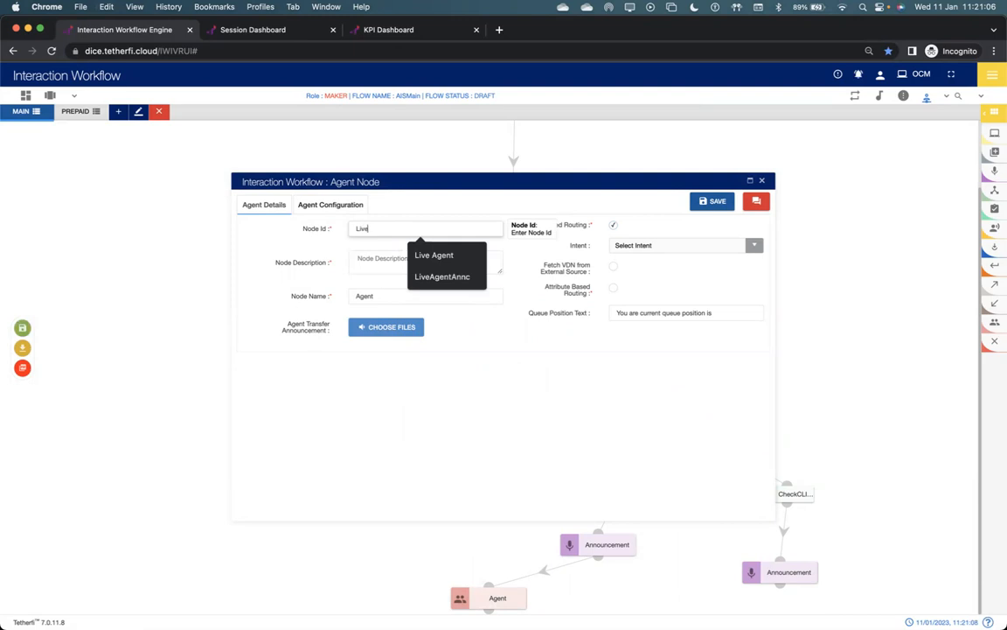
key("BackSpace")
key("BackSpace")
type("AGT_100")
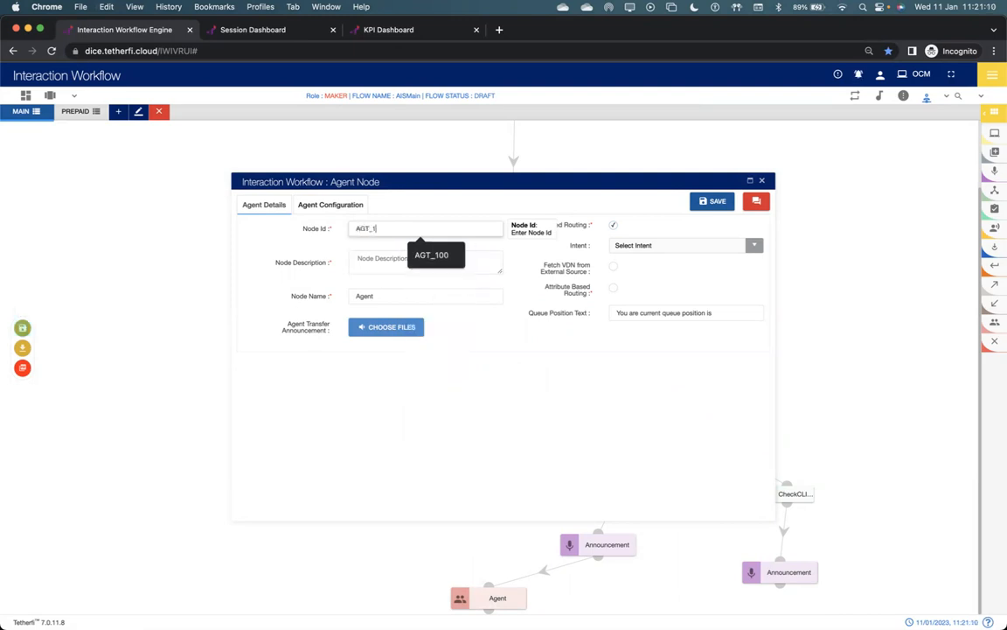
Step: Enter Live Agent as both the description and the name of the Agent node
key("Tab")
type("Live Agent")
key("super+a")
key("super+c")
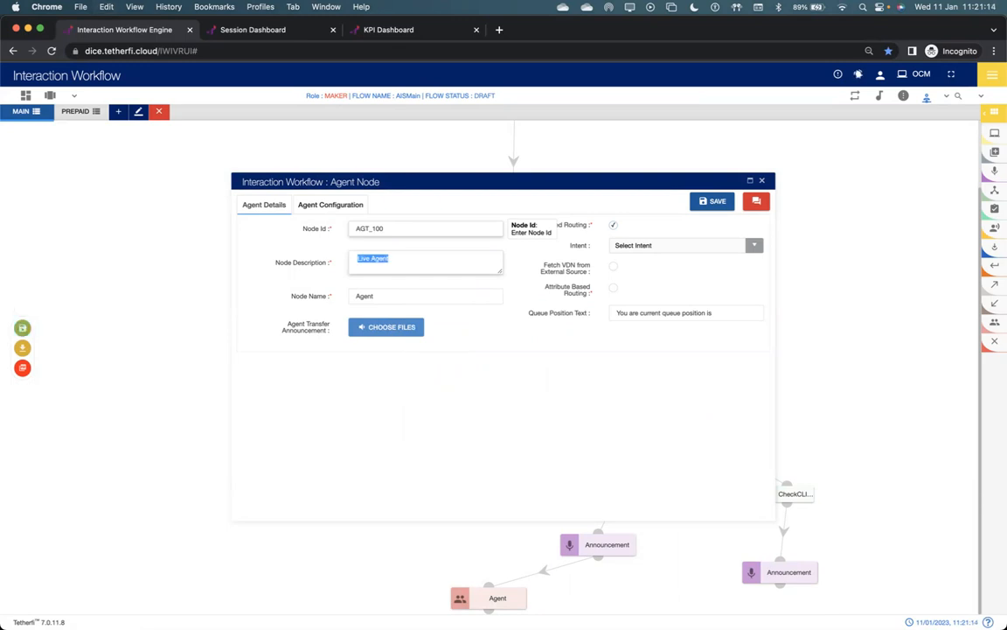
key("Tab")
key("super+v")
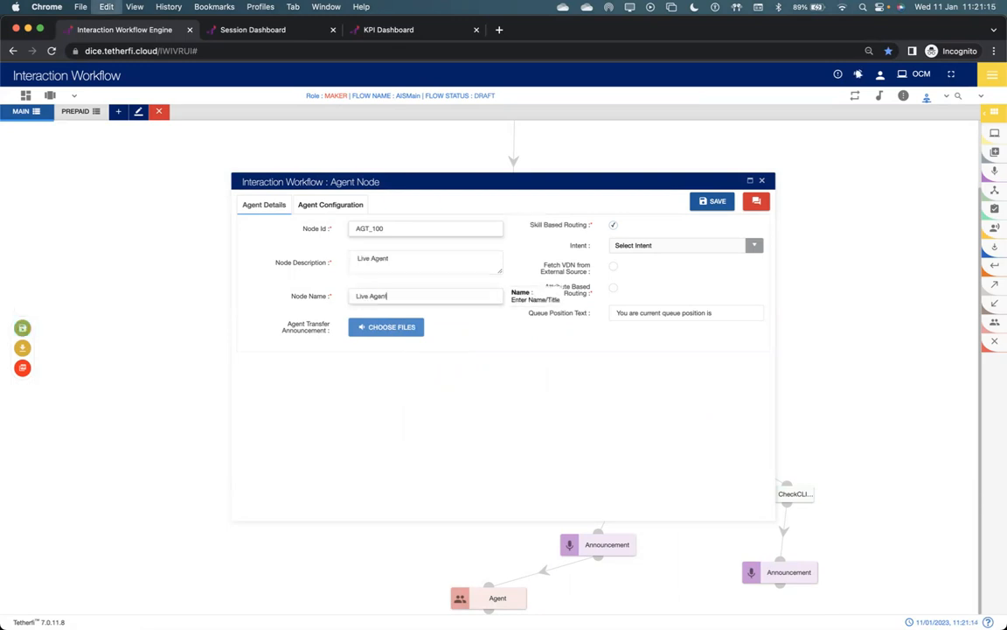
Step: Choose the Balance intent for the Agent node's skill-based routing and save the node
left_click(657, 247)
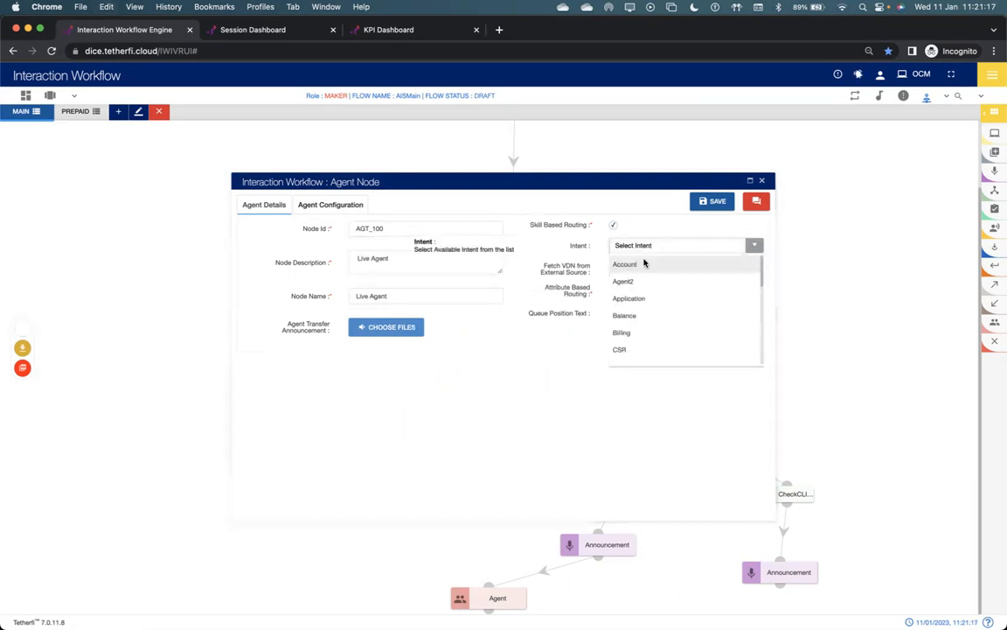
left_click(641, 311)
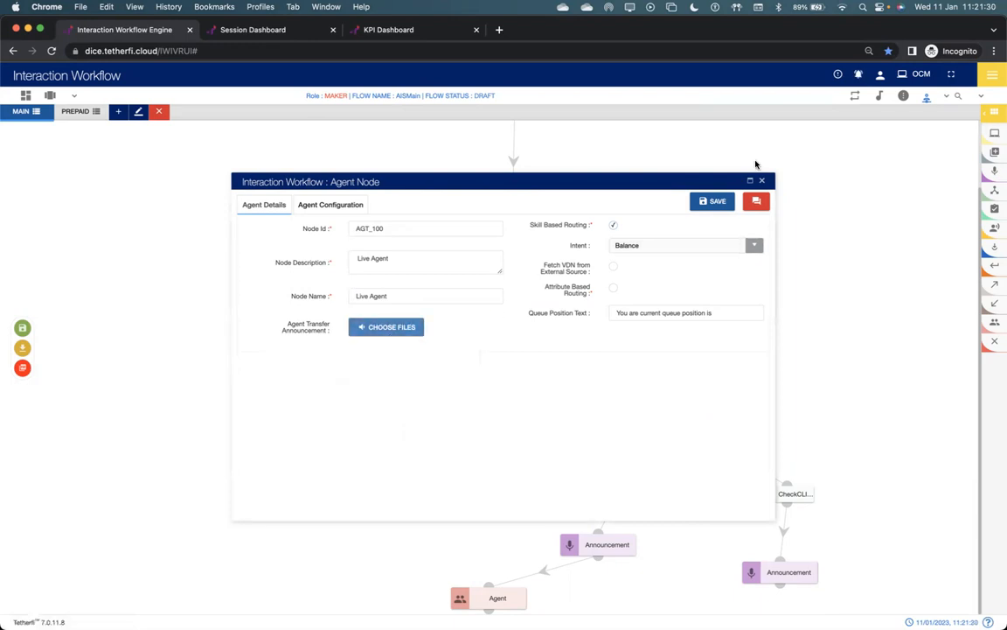
left_click(712, 201)
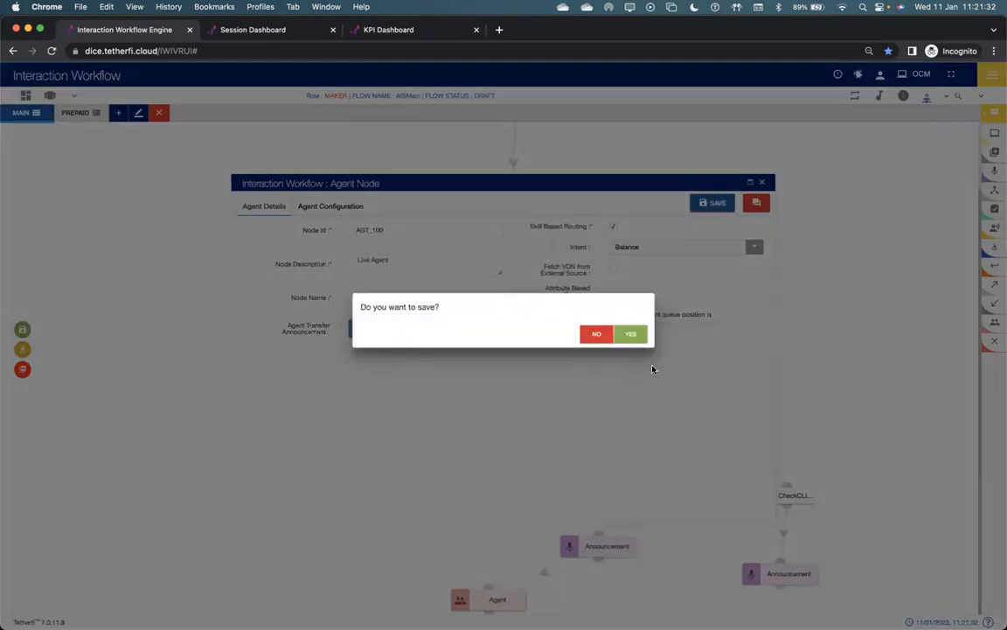
left_click(641, 335)
mouse_move(485, 599)
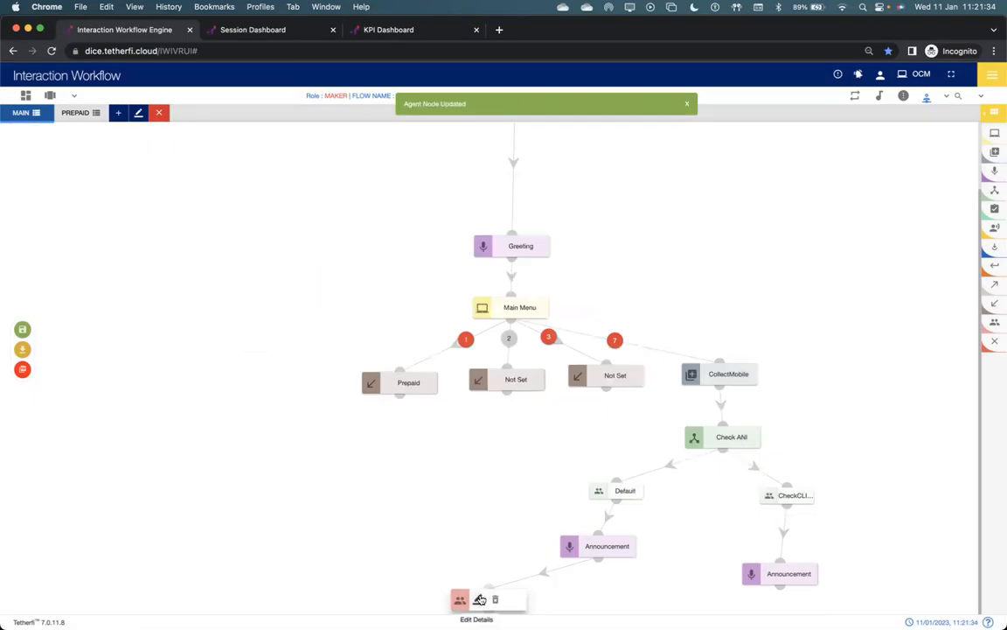
Step: Open the intent configuration and show 100 entries per page
left_click(928, 97)
left_click(864, 140)
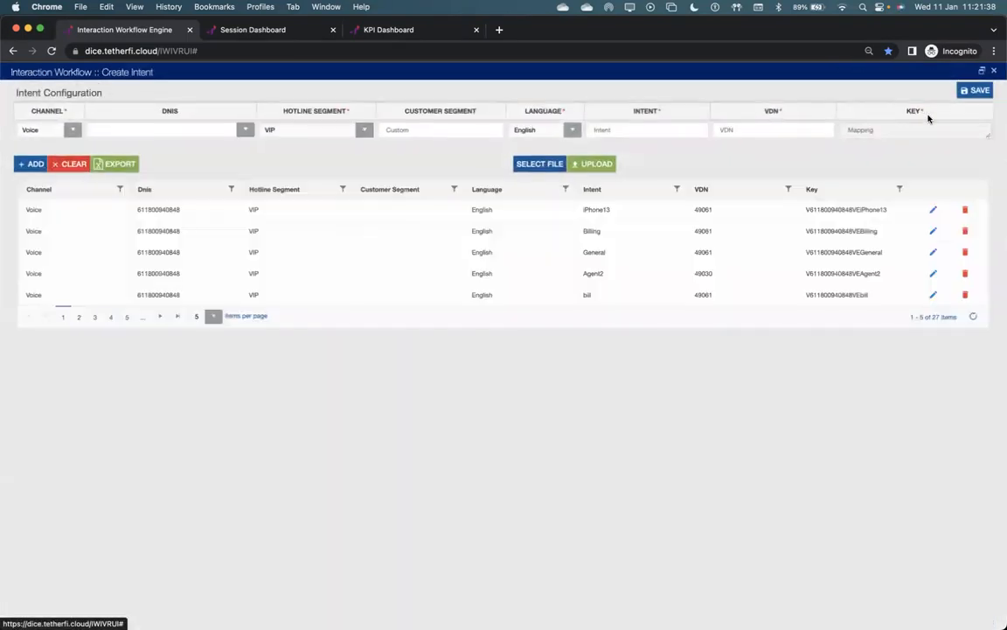
left_click(206, 318)
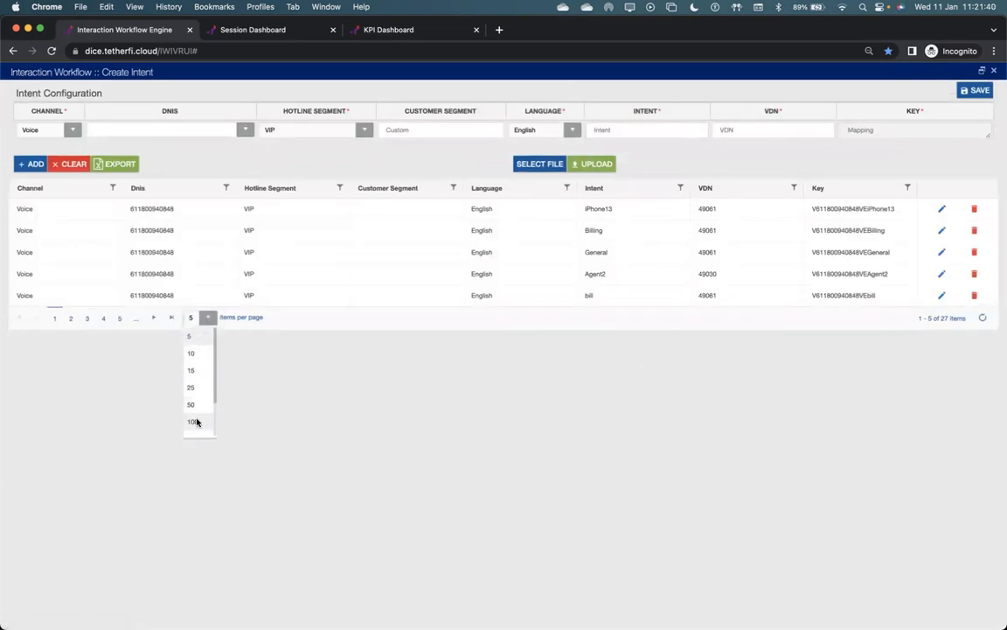
left_click(194, 421)
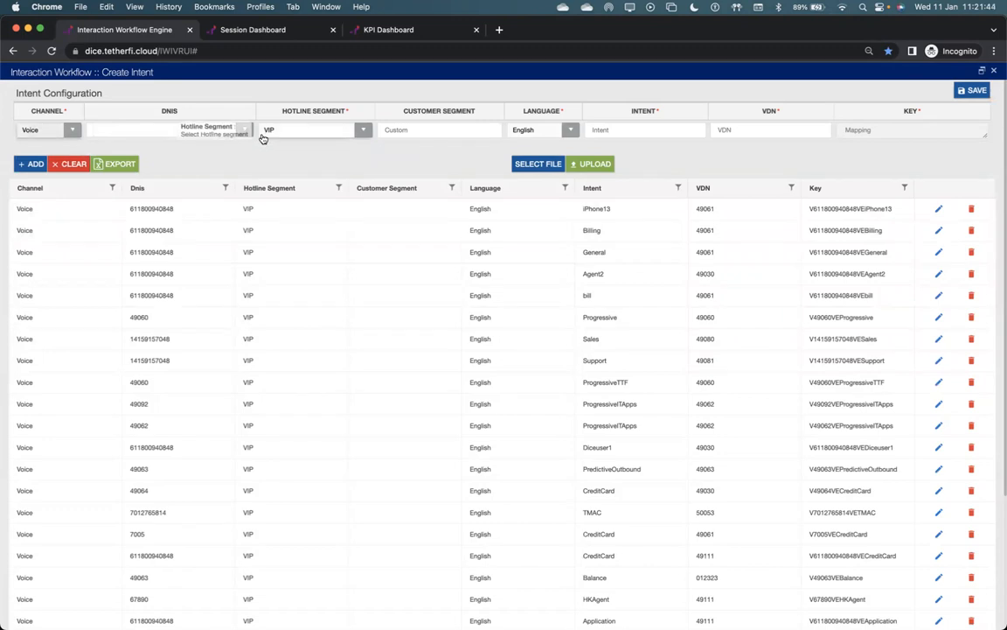
Step: Start a new voice intent mapping with DNIS 9845 and customer segment Prepaid
left_click(245, 132)
type("9845")
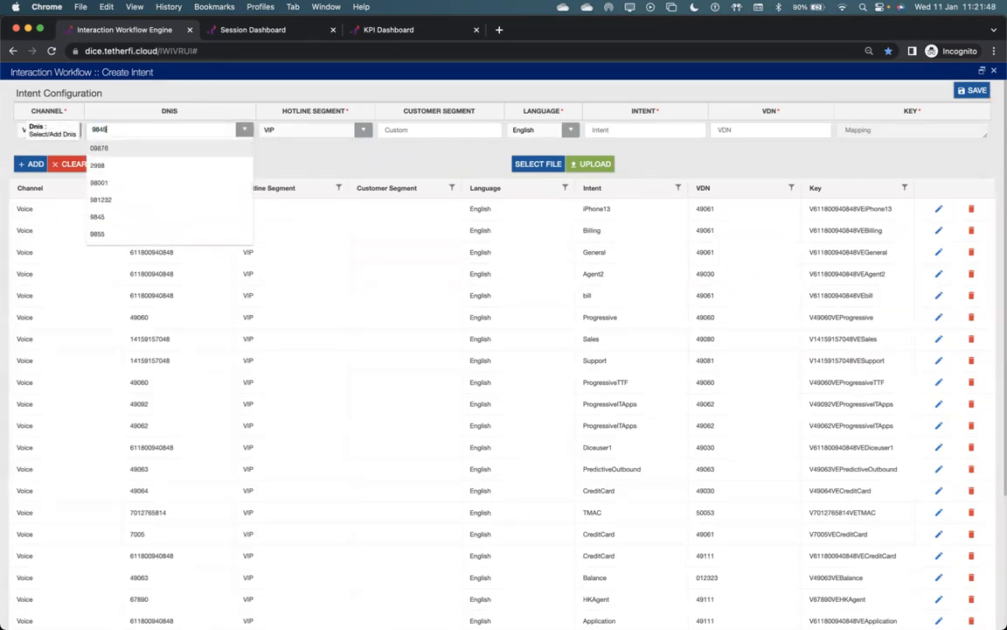
left_click(177, 148)
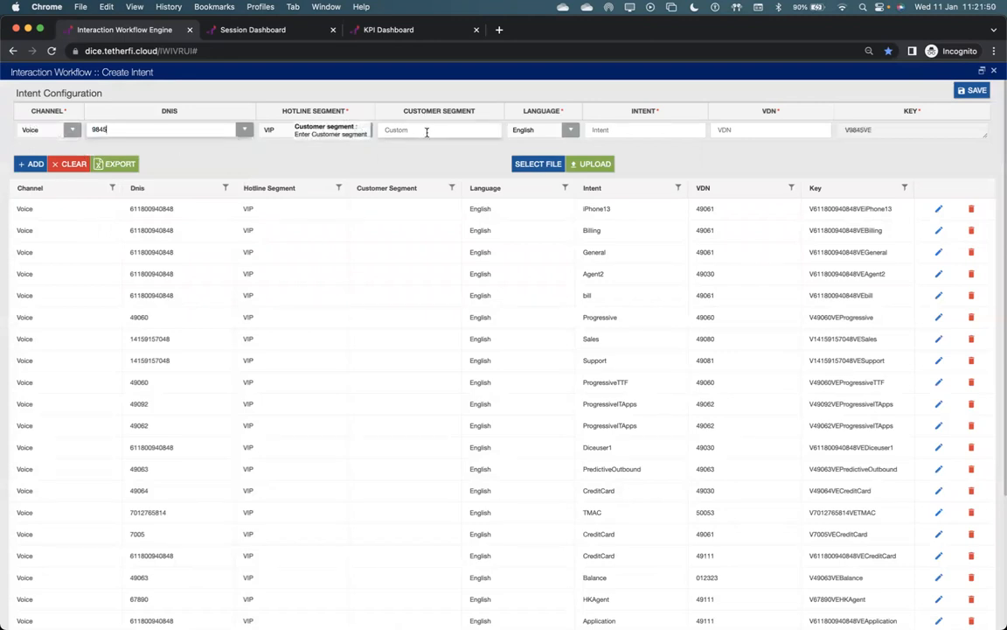
left_click(476, 129)
type("Prepai")
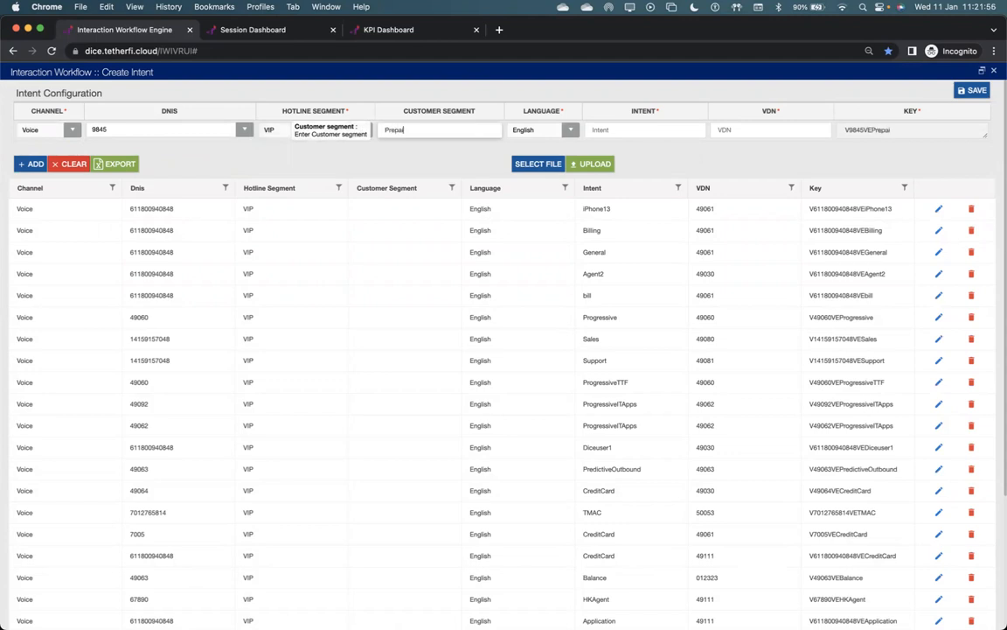
type("d")
Step: Set the new mapping's intent to Balance and its VDN to 990002
left_click(570, 132)
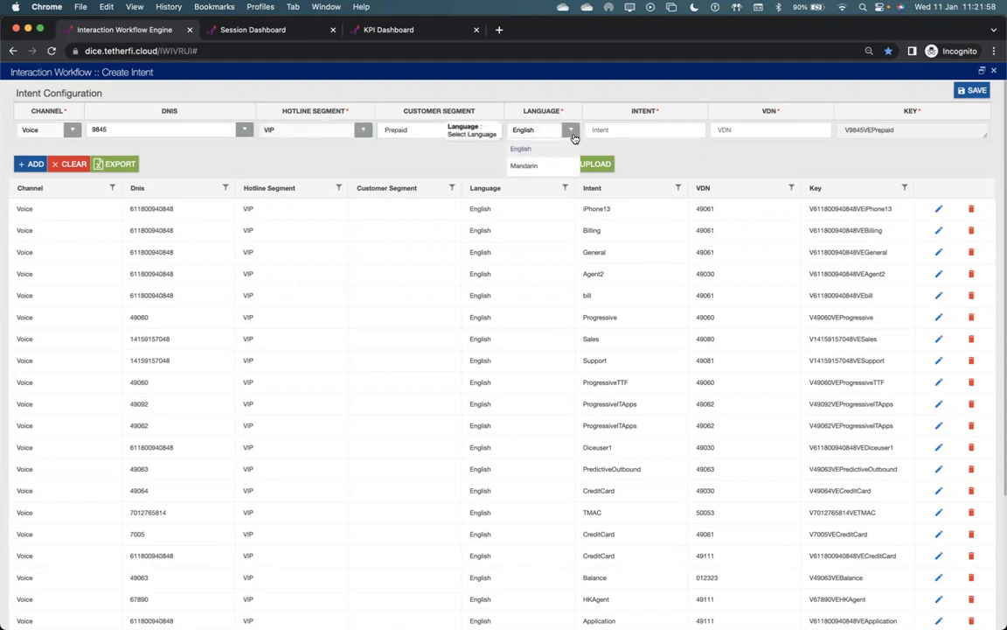
left_click(598, 133)
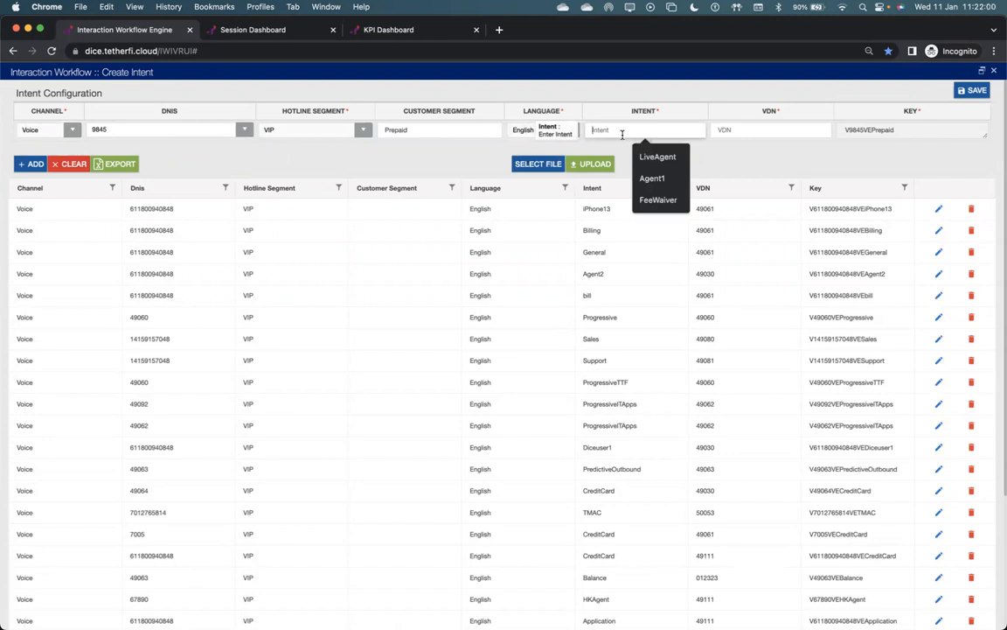
type("P")
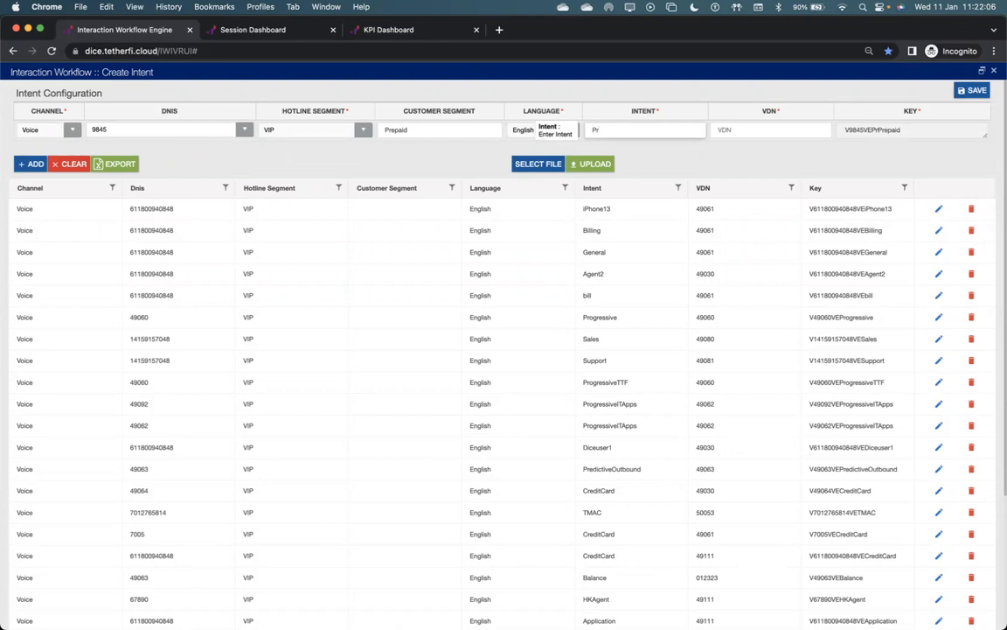
left_click(778, 127)
type("990002")
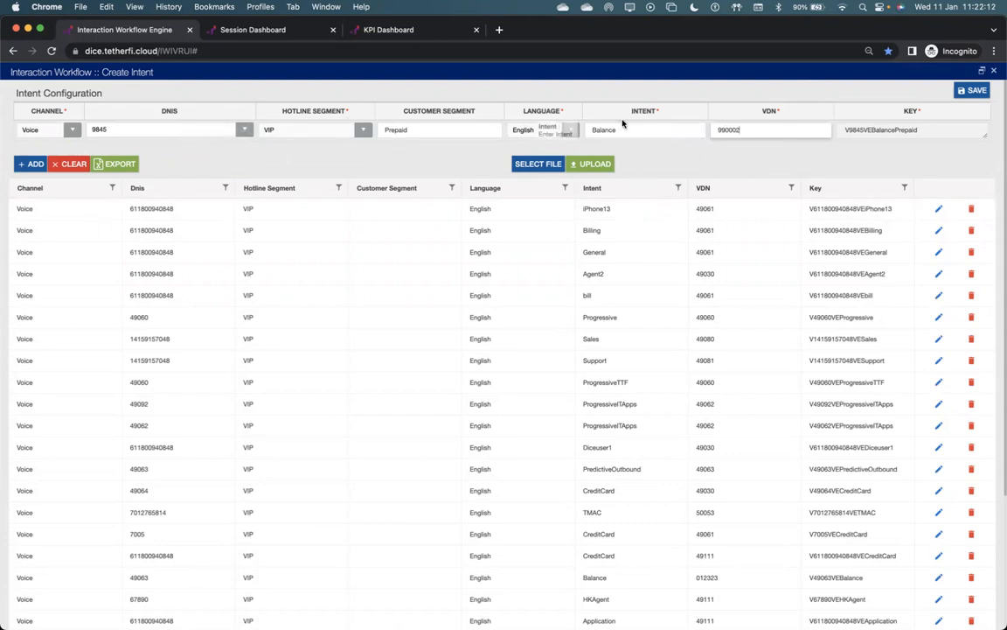
Step: Add the Balance mapping to the intent list, save the intent configuration and close it
left_click(28, 163)
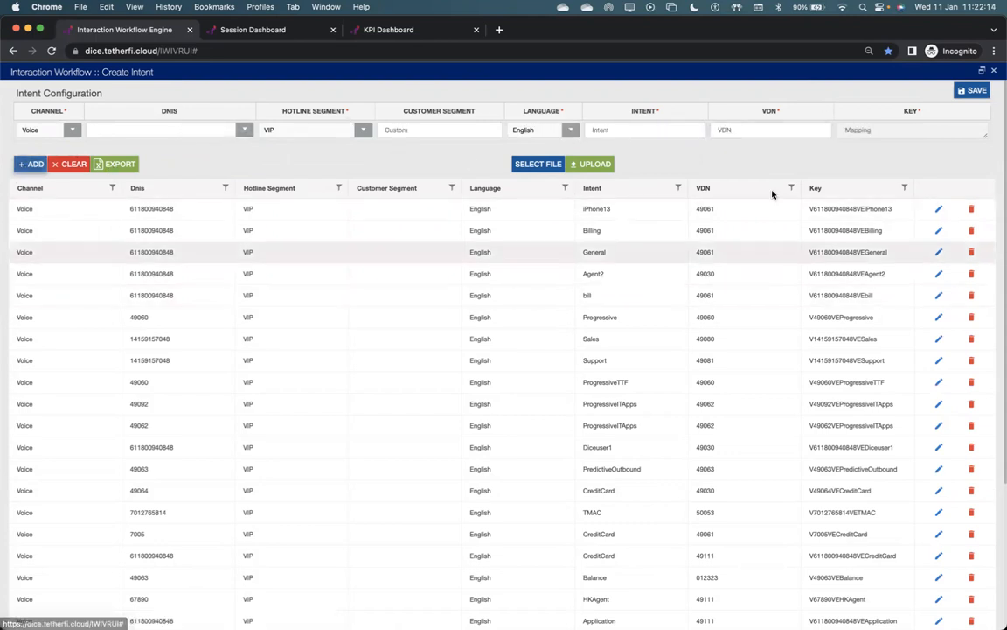
left_click(973, 90)
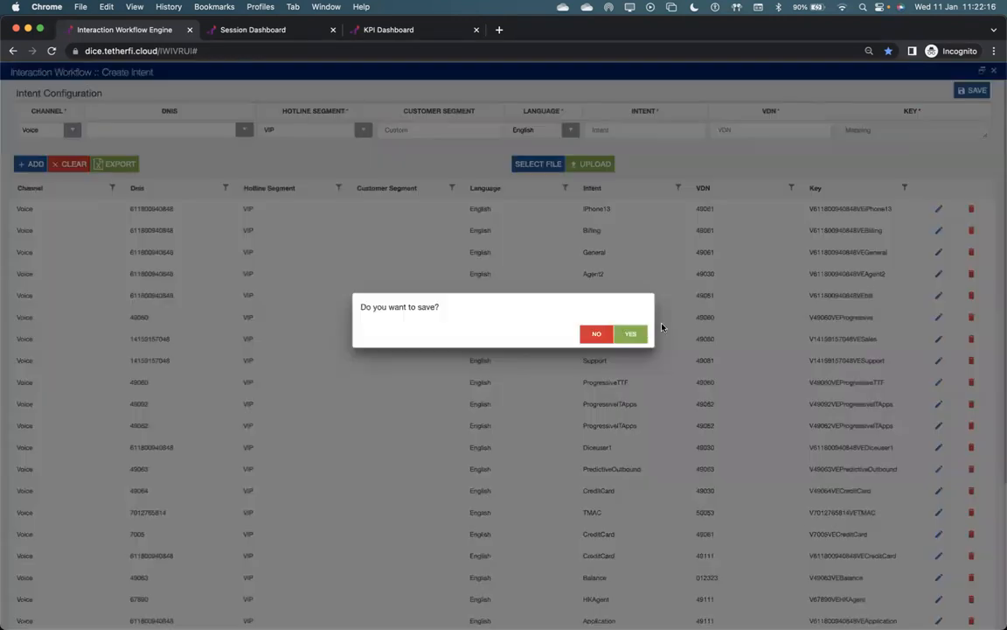
left_click(631, 334)
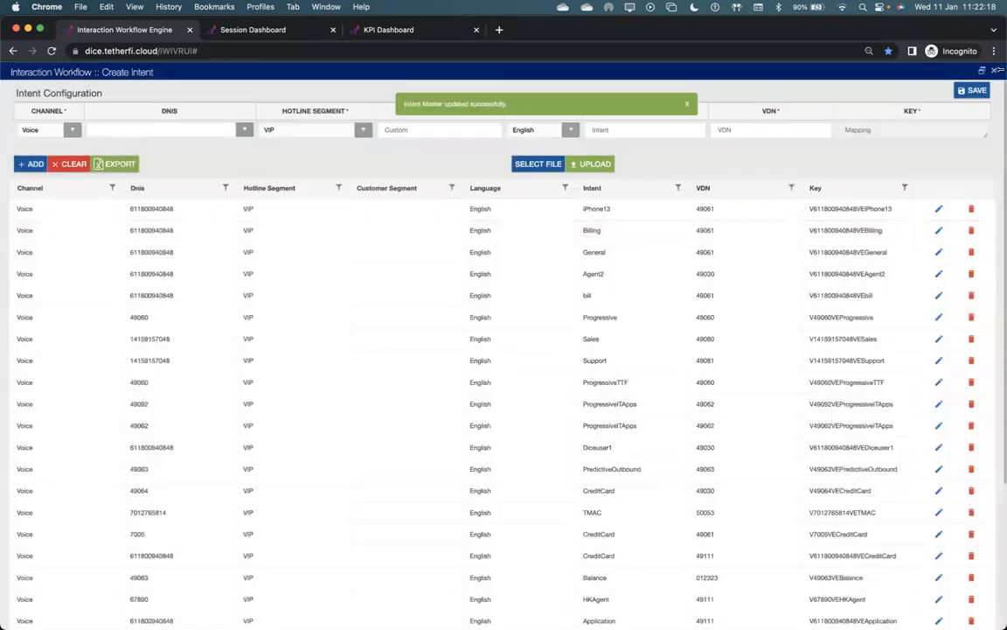
left_click(994, 73)
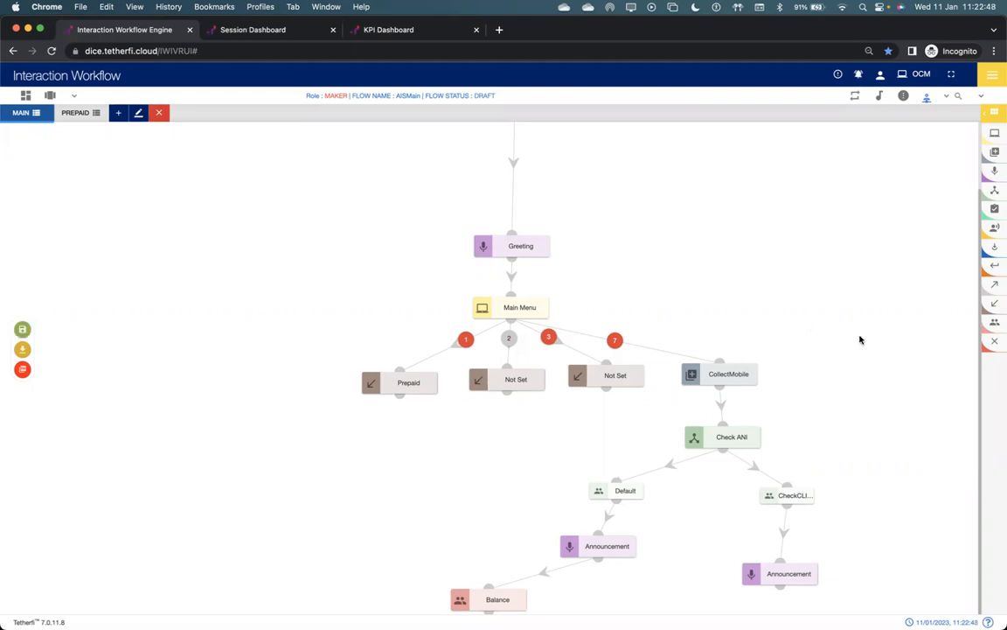
Step: Review the session keys listed in Session Master and return to the callflow
left_click(926, 96)
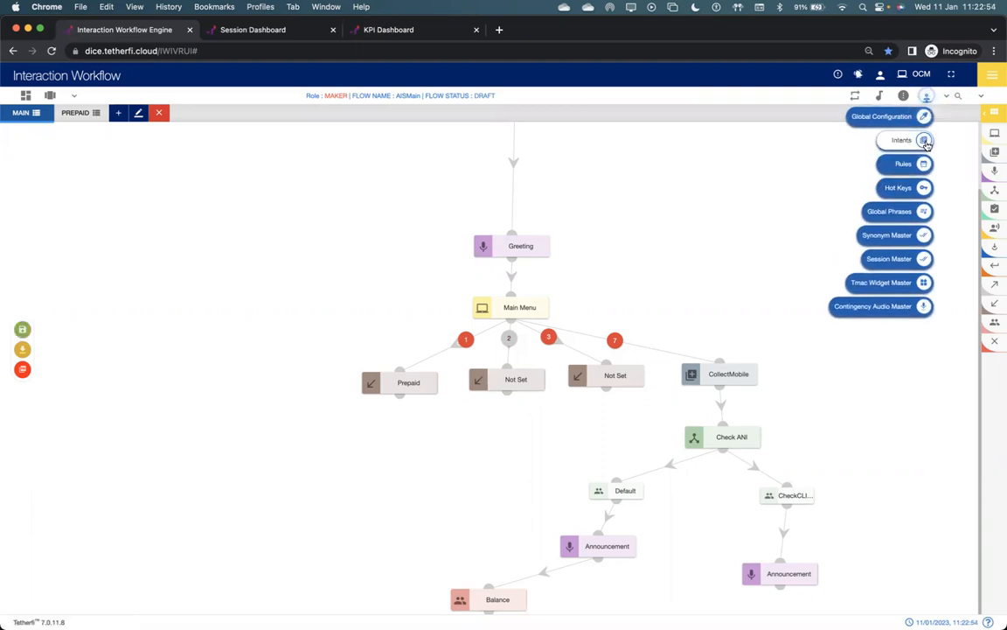
left_click(921, 259)
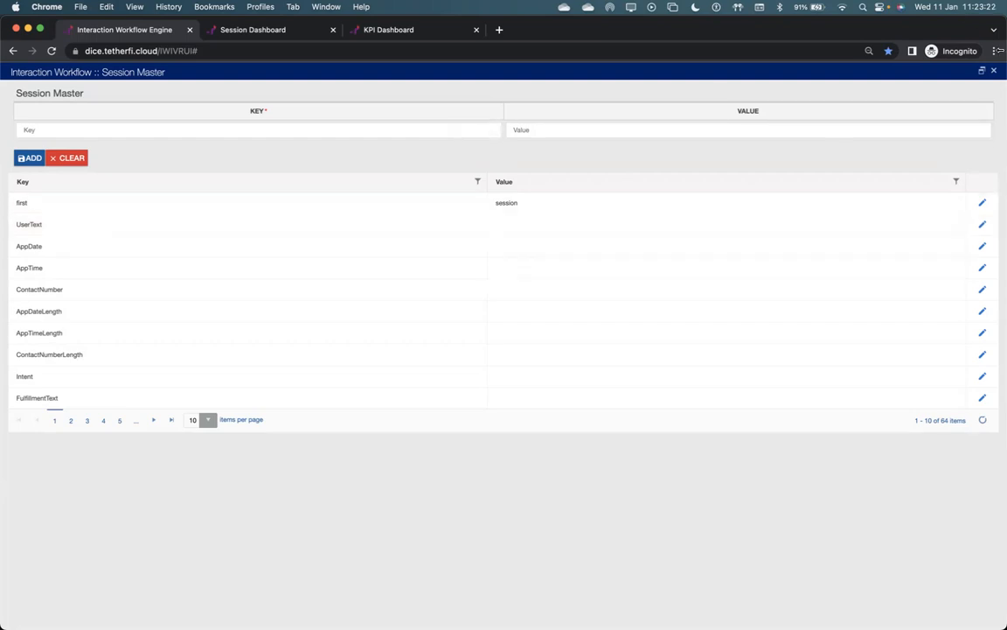
left_click(993, 71)
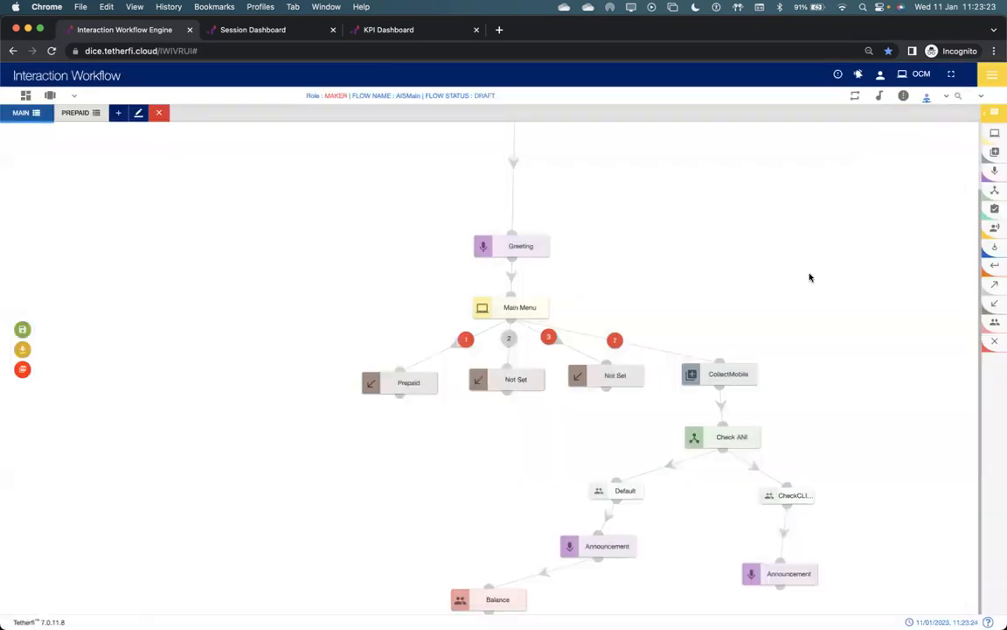
left_click(927, 96)
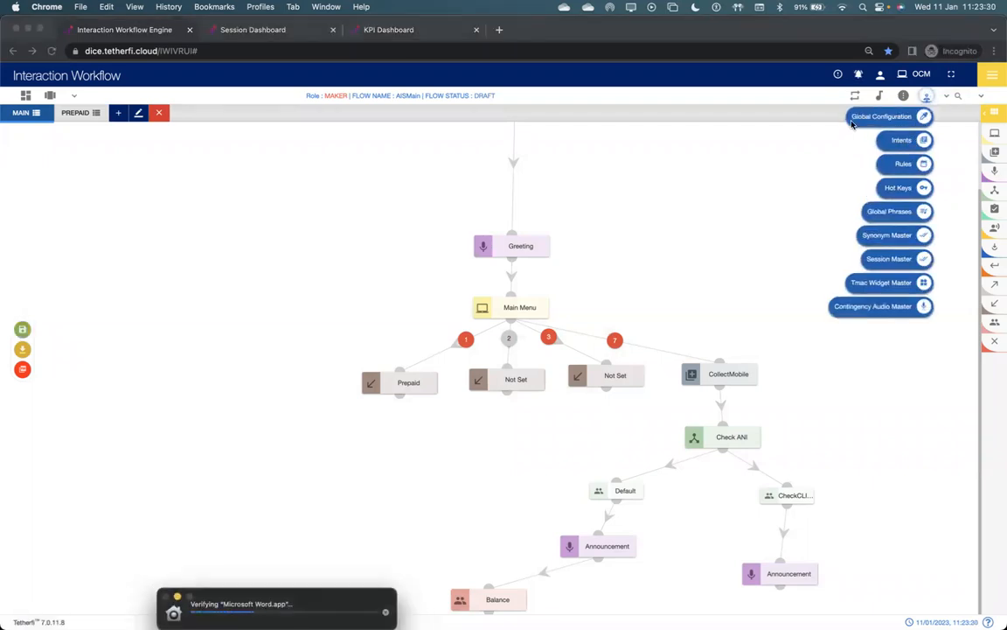
left_click(798, 207)
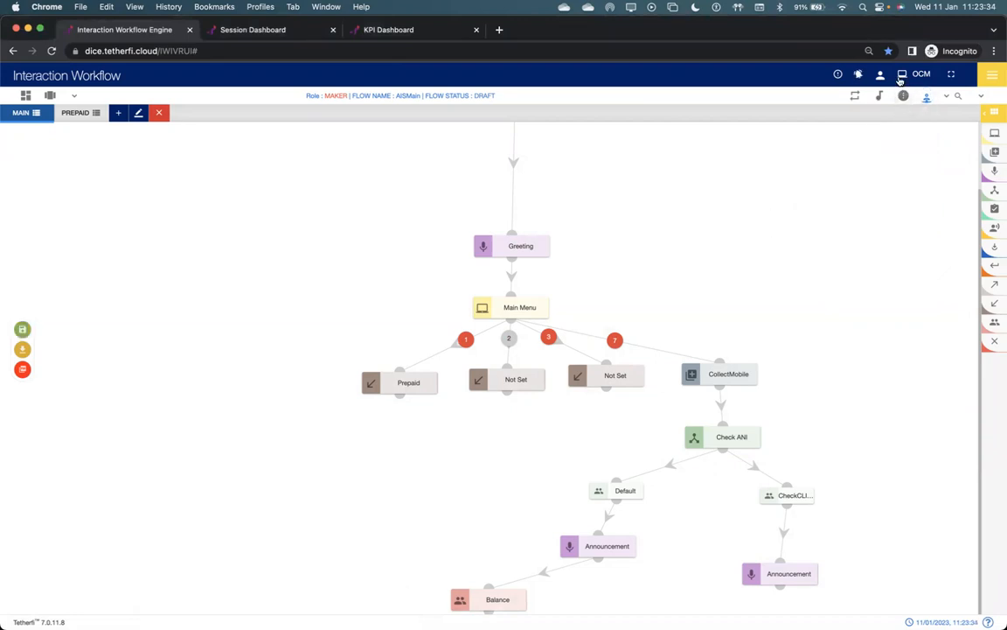
Step: Check the flow phrases of the callflow, including the first filter's choices, and return to the canvas
left_click(877, 98)
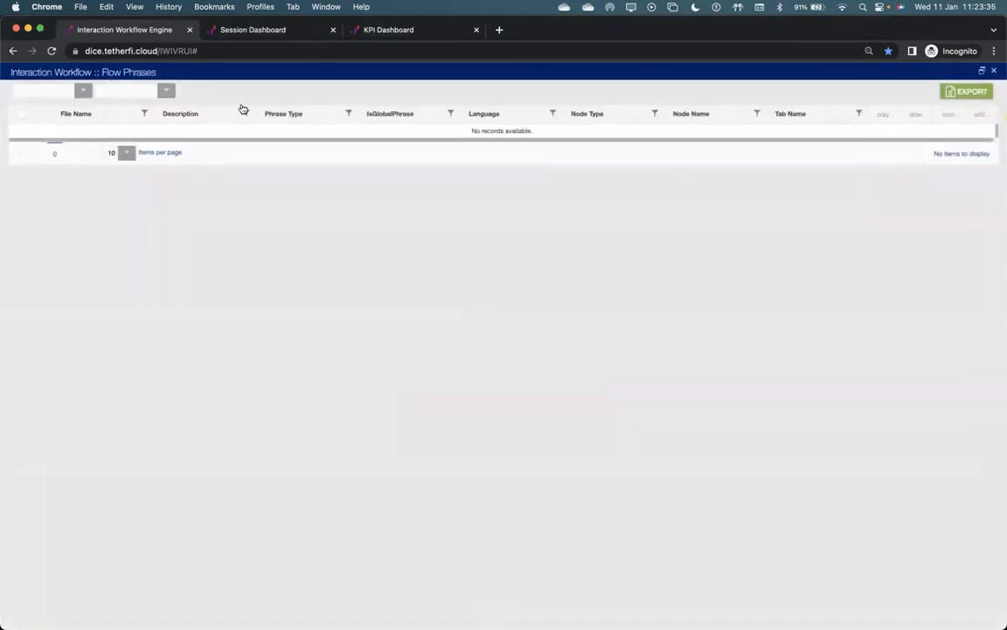
left_click(84, 92)
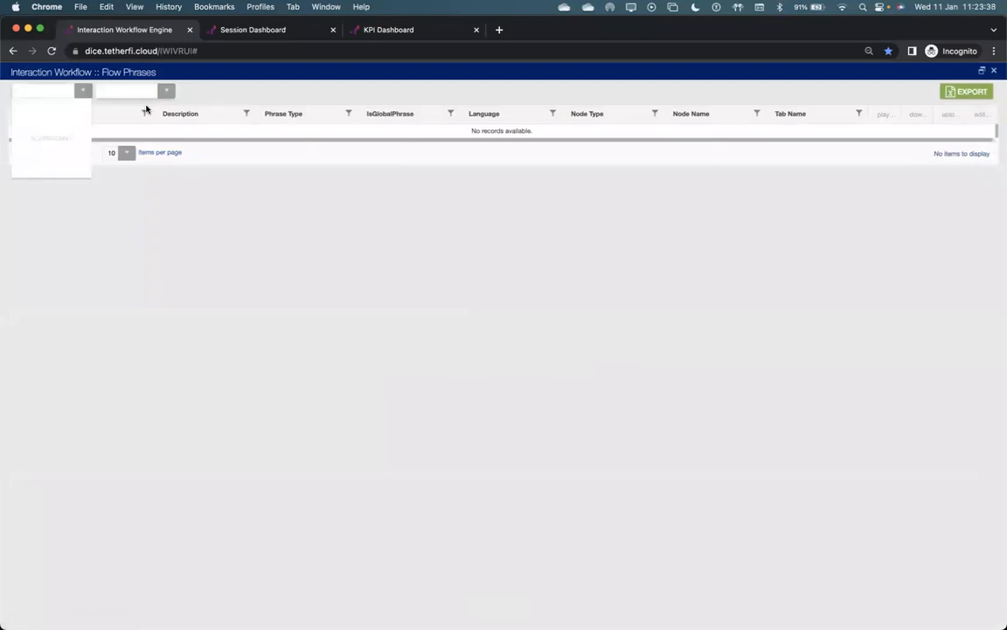
left_click(994, 71)
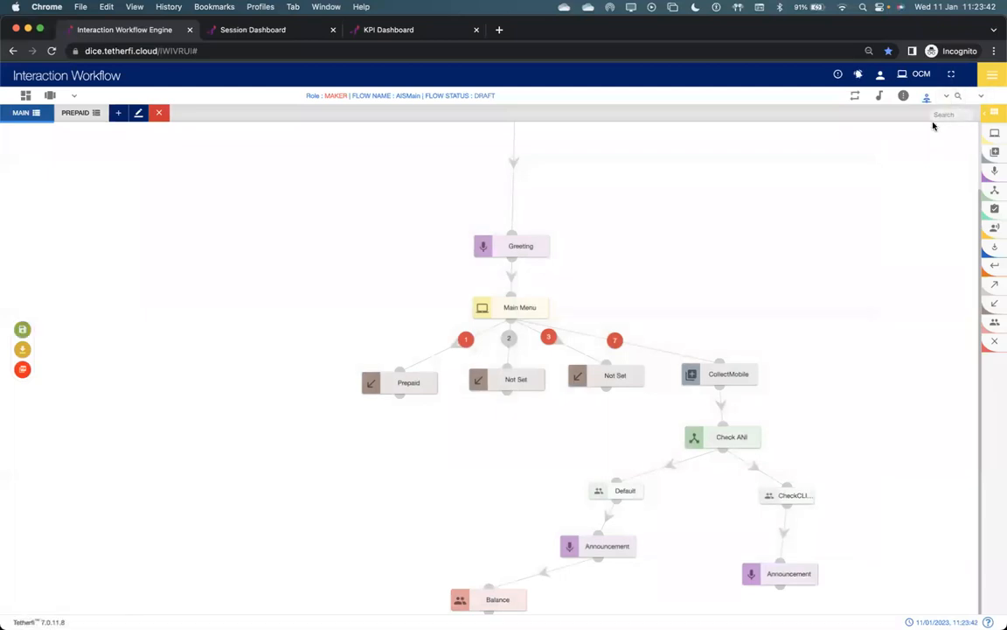
Step: Save the AISMain callflow with the comment "ok"
left_click(22, 329)
type("ok")
left_click(613, 359)
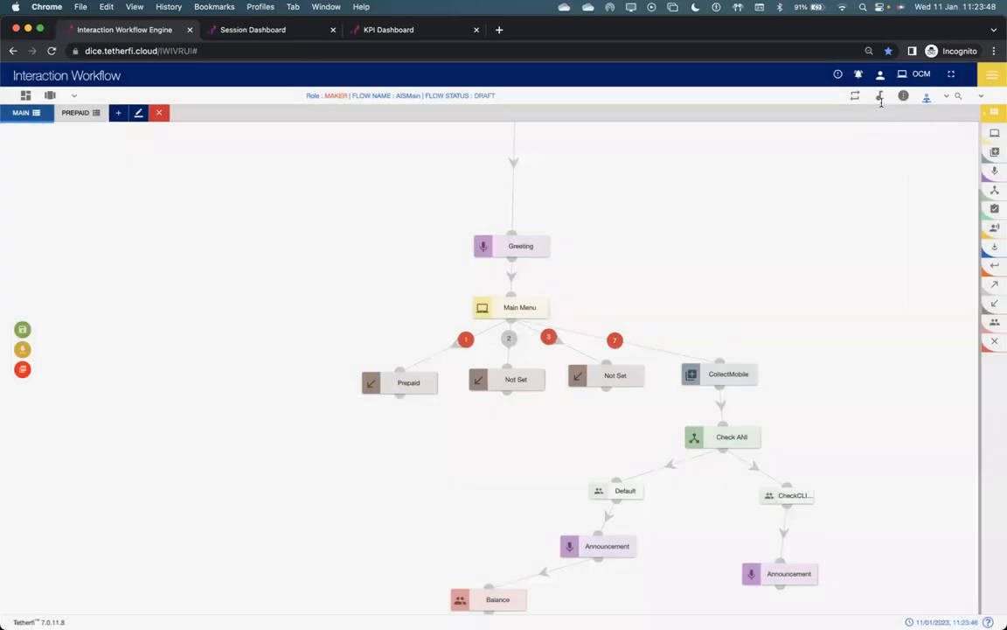
Step: Check the flow phrases and their first filter again for the saved callflow, and close the list
left_click(879, 99)
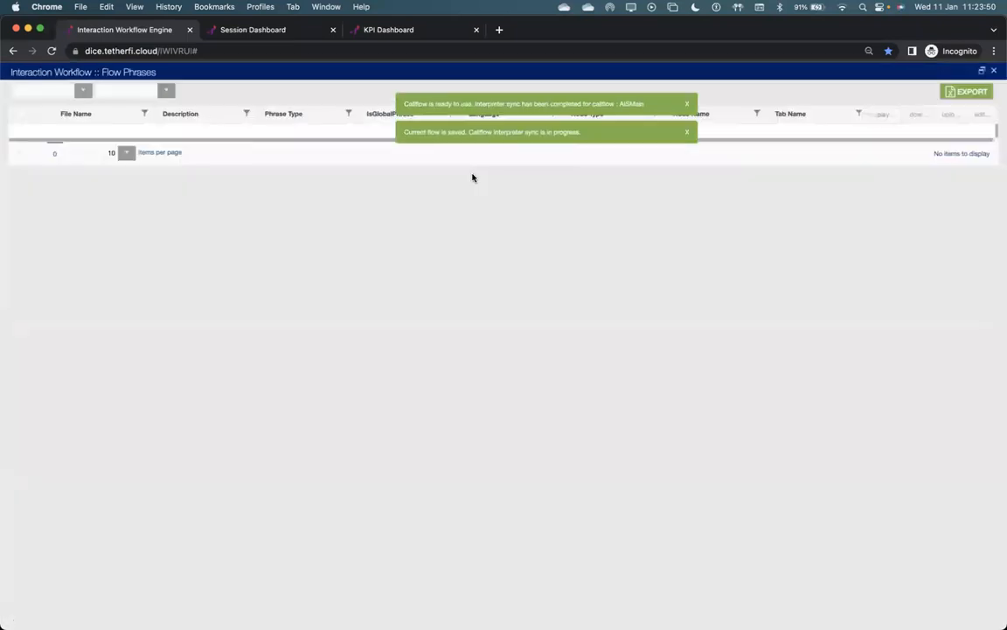
left_click(90, 89)
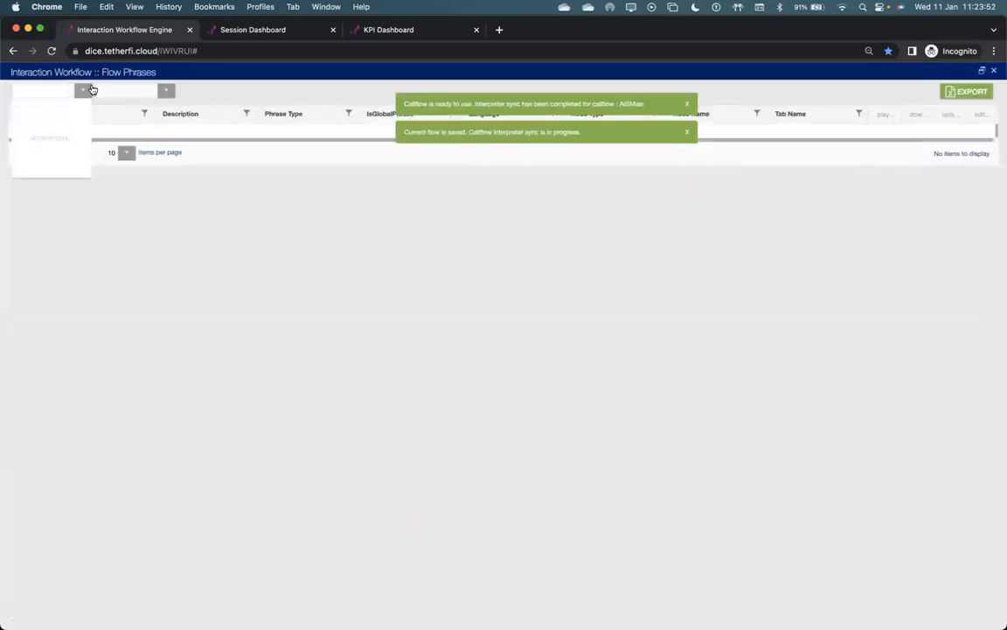
left_click(631, 191)
left_click(993, 70)
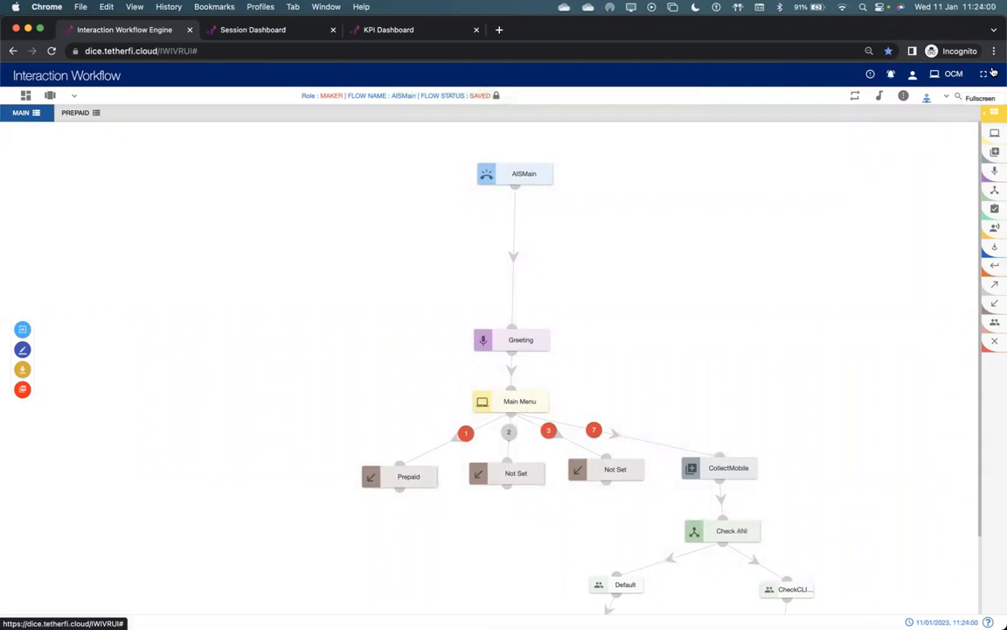
Step: Look over the configuration options and the Maker role, and put the saved AISMain callflow back into edit mode
left_click(927, 96)
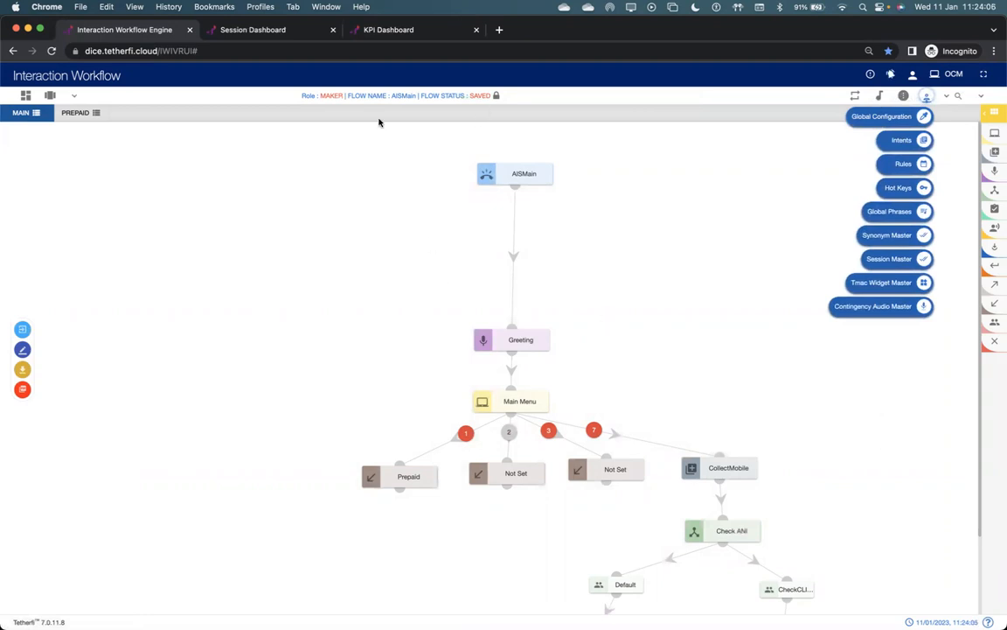
double_click(330, 94)
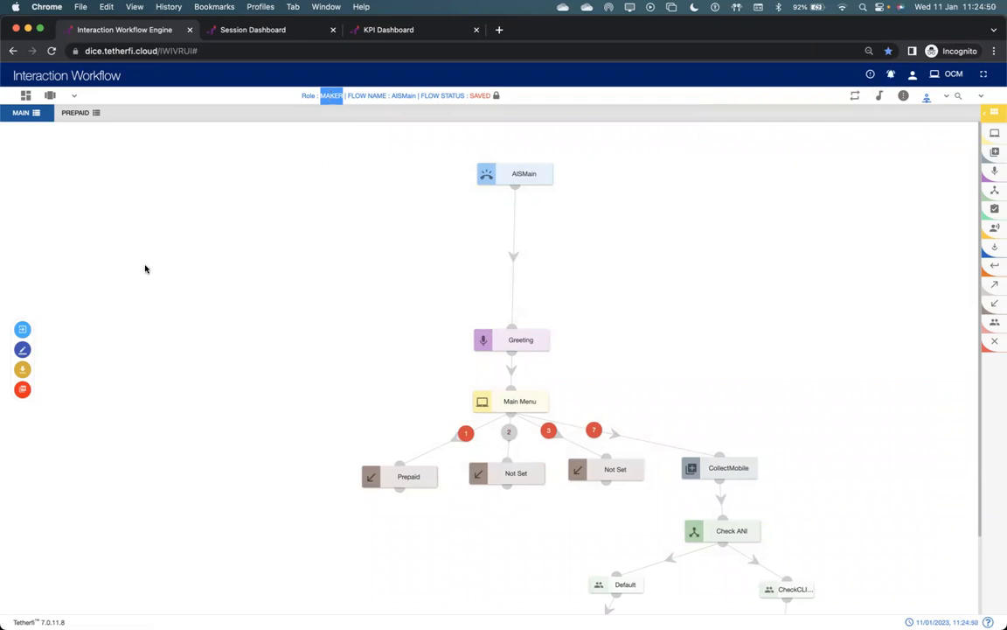
left_click(24, 350)
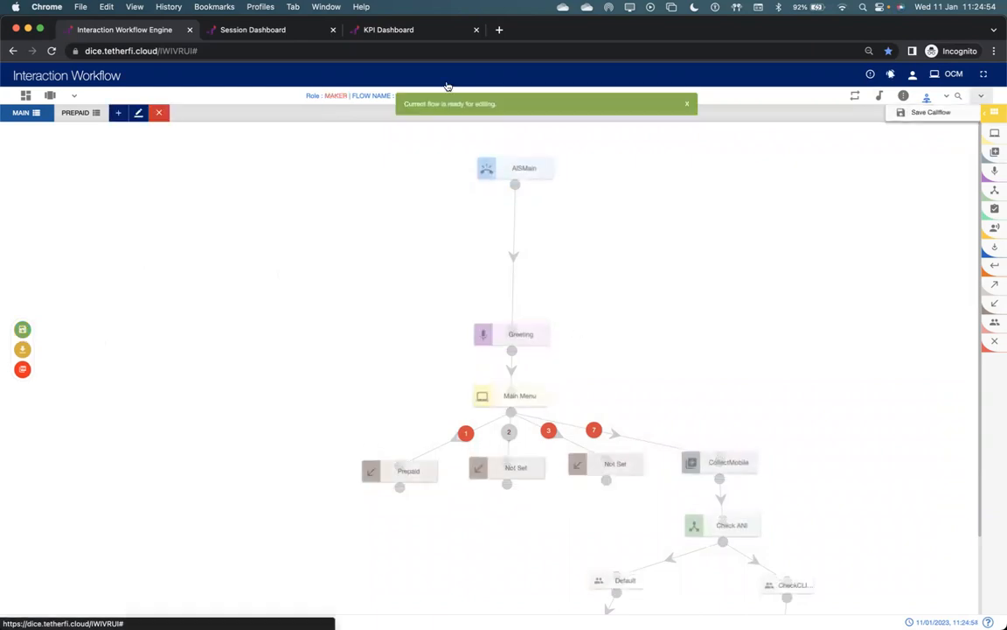
double_click(336, 96)
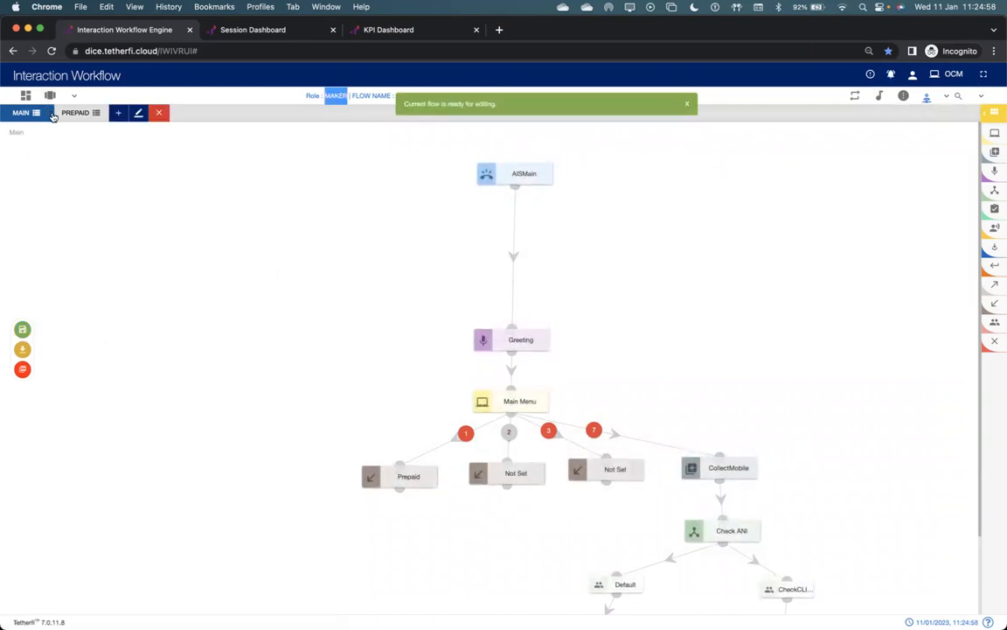
Step: View the Prepaid page of the callflow, and on the Main page move the Greeting node closer to AISMain
left_click(86, 117)
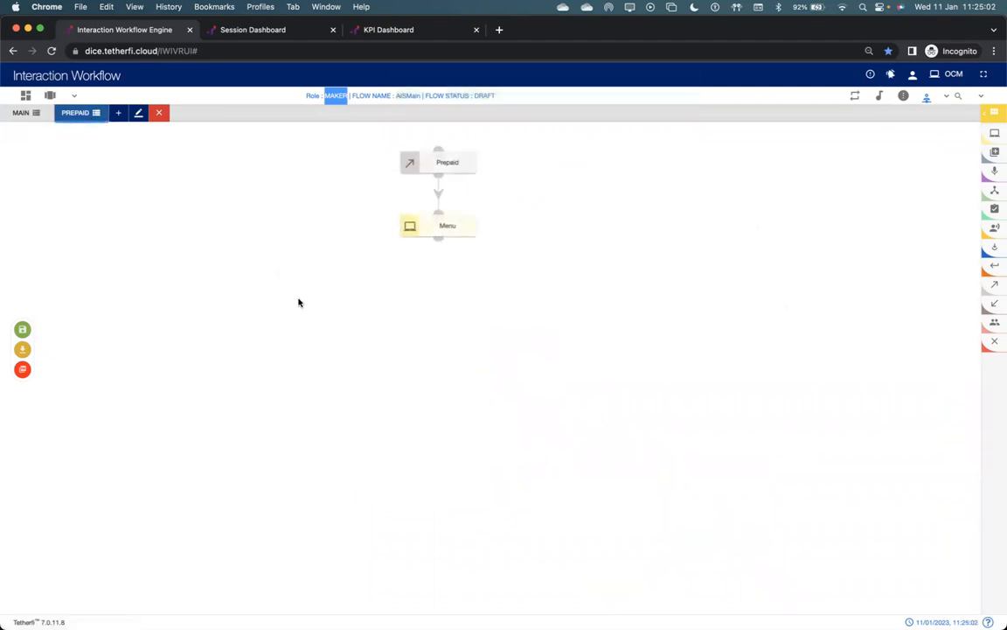
left_click(21, 113)
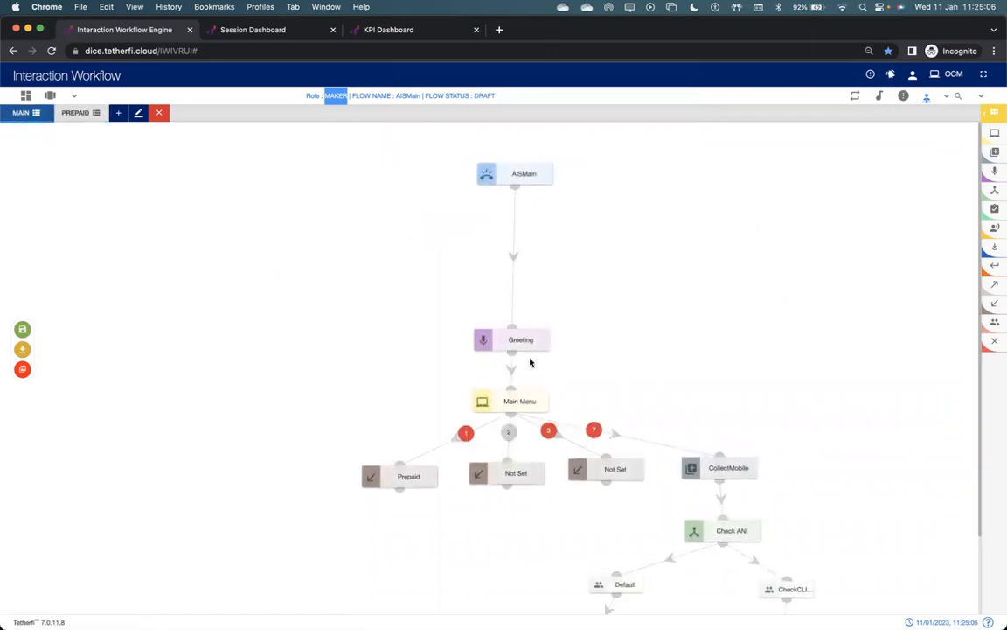
left_click_drag(534, 341, 535, 311)
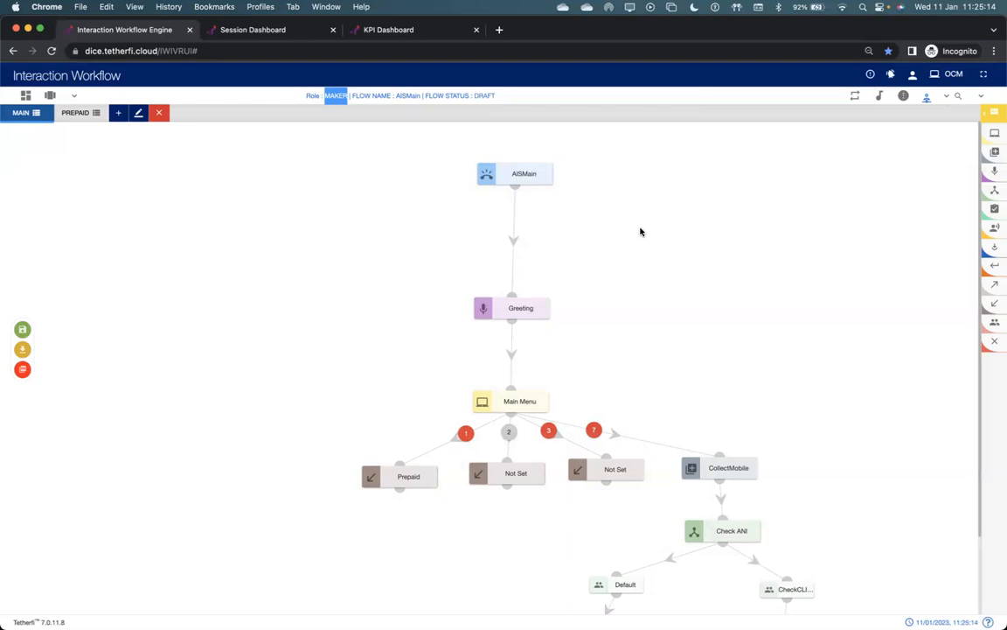
Step: Play the callflow from the AISMain node with the dial pad moved clear of the diagram, and close the dial pad
mouse_move(547, 178)
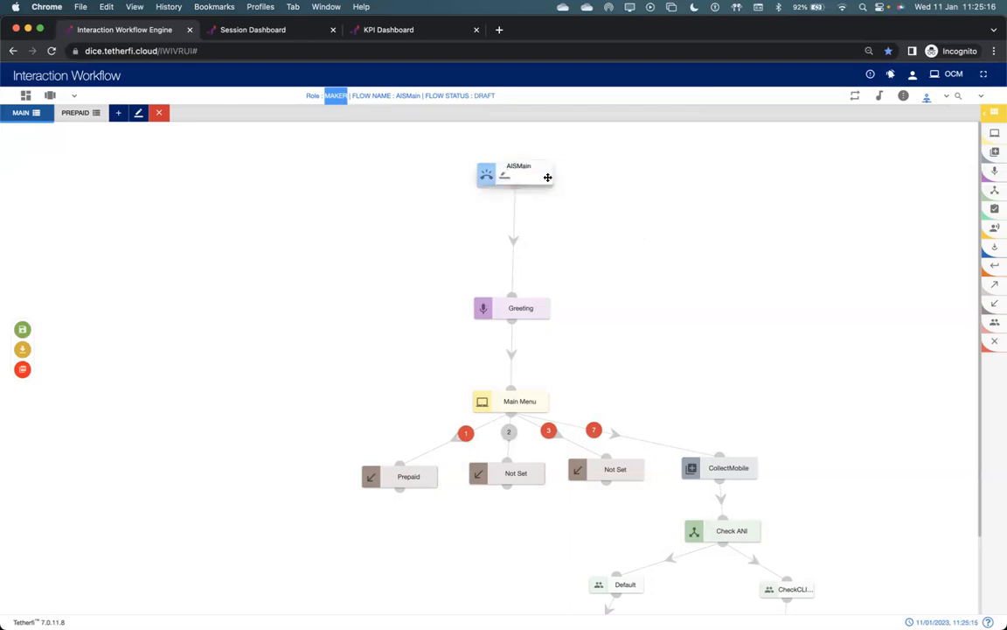
right_click(547, 177)
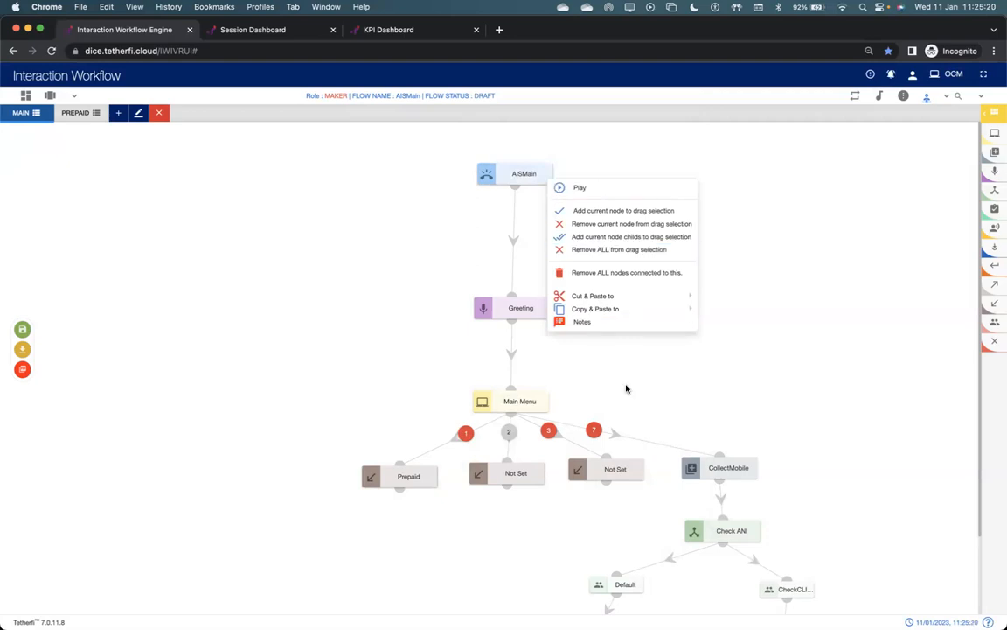
left_click(598, 188)
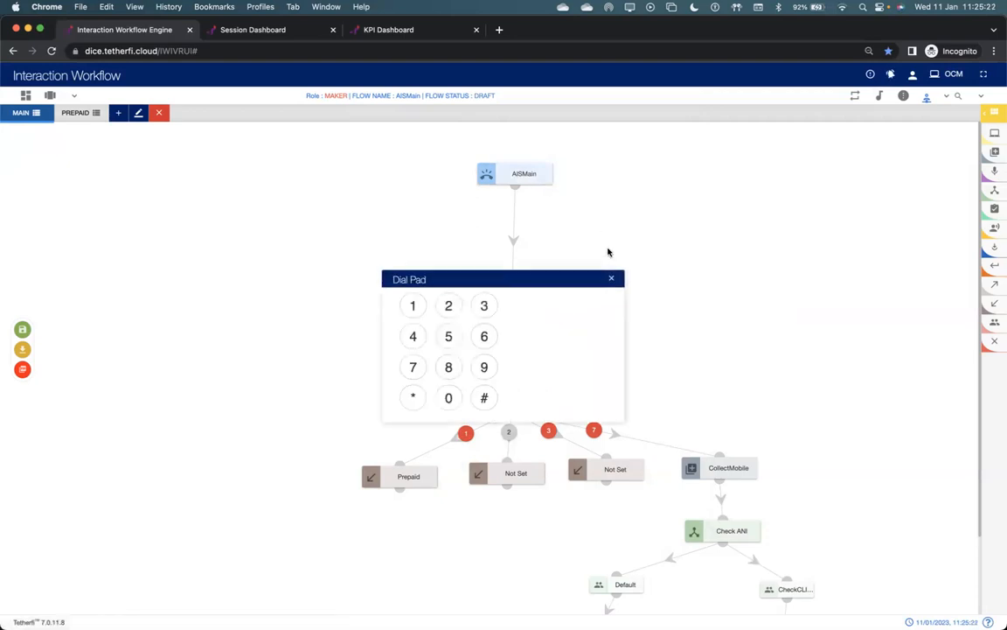
left_click_drag(607, 280, 259, 169)
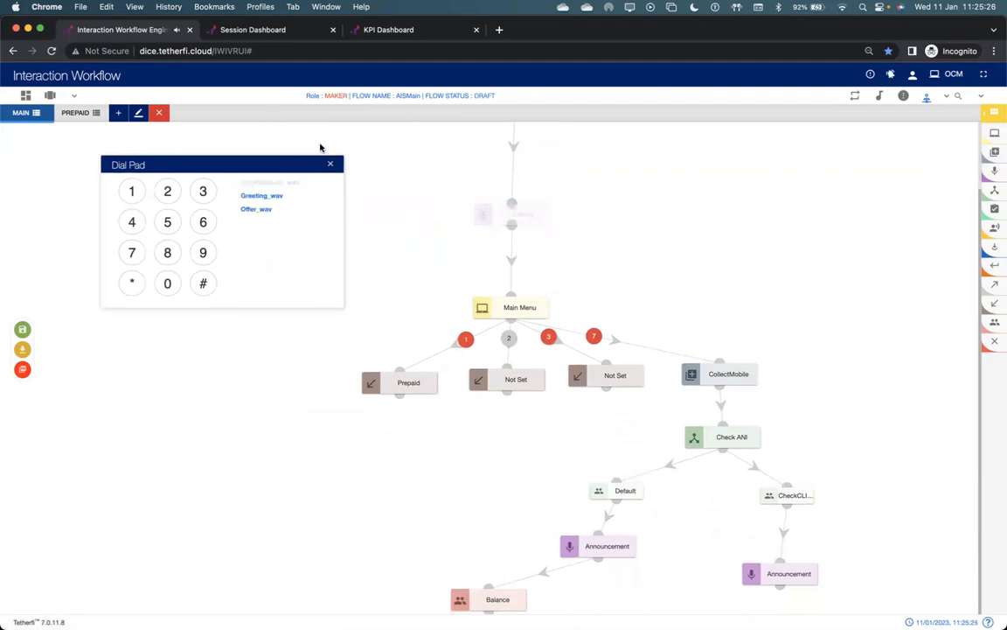
left_click(329, 164)
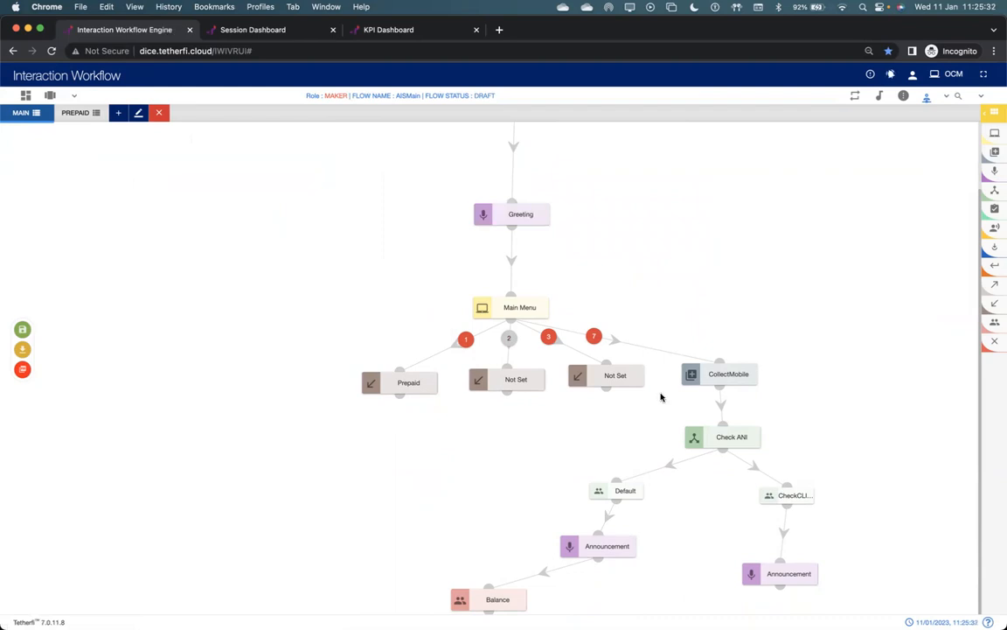
scroll(530, 220, "up", 2)
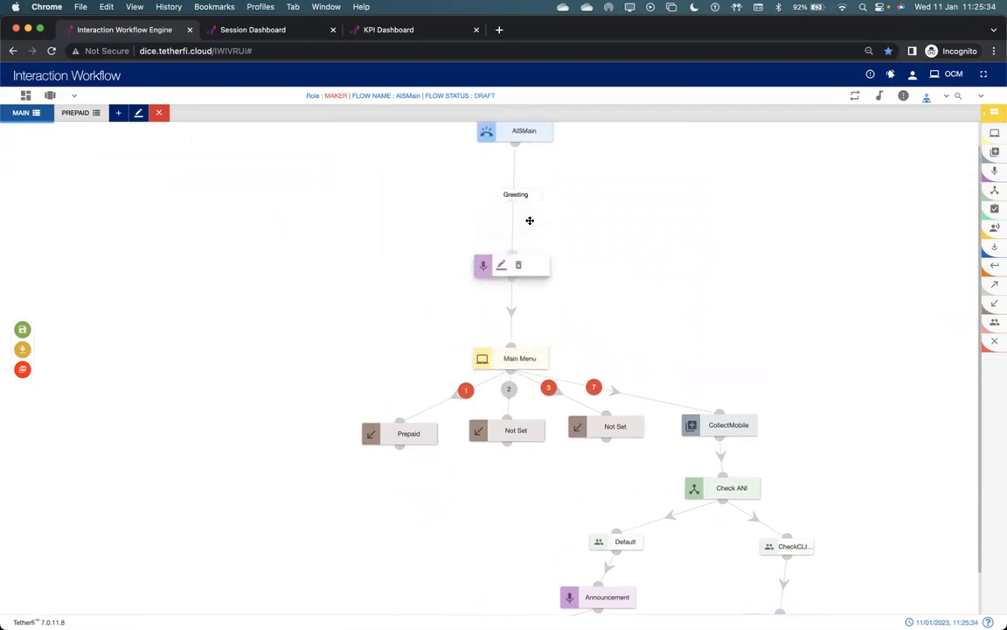
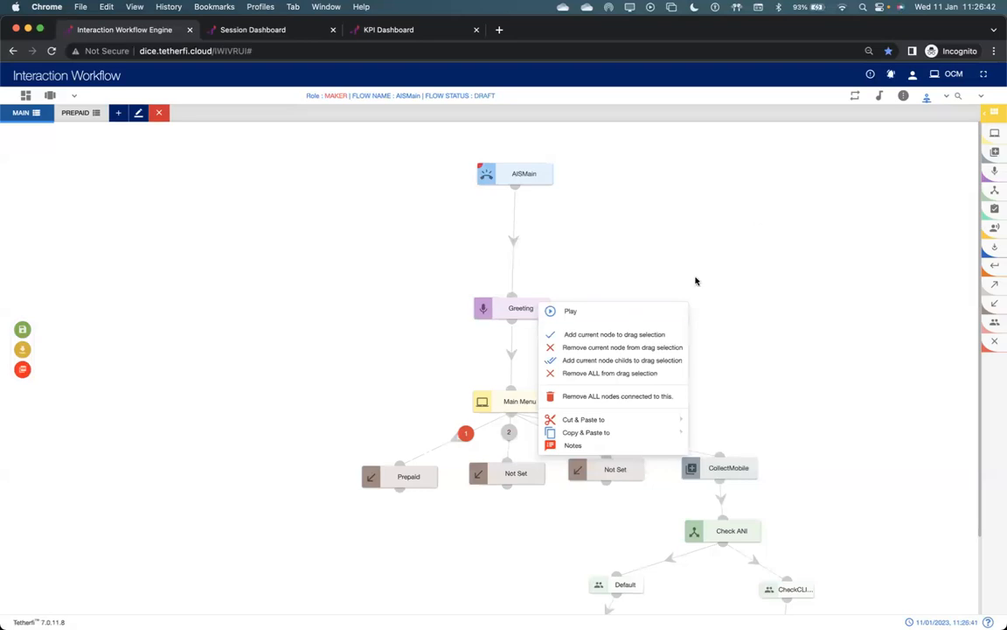
Step: Dismiss the Greeting node's options and save the edited callflow with the comment "ok"
left_click(183, 317)
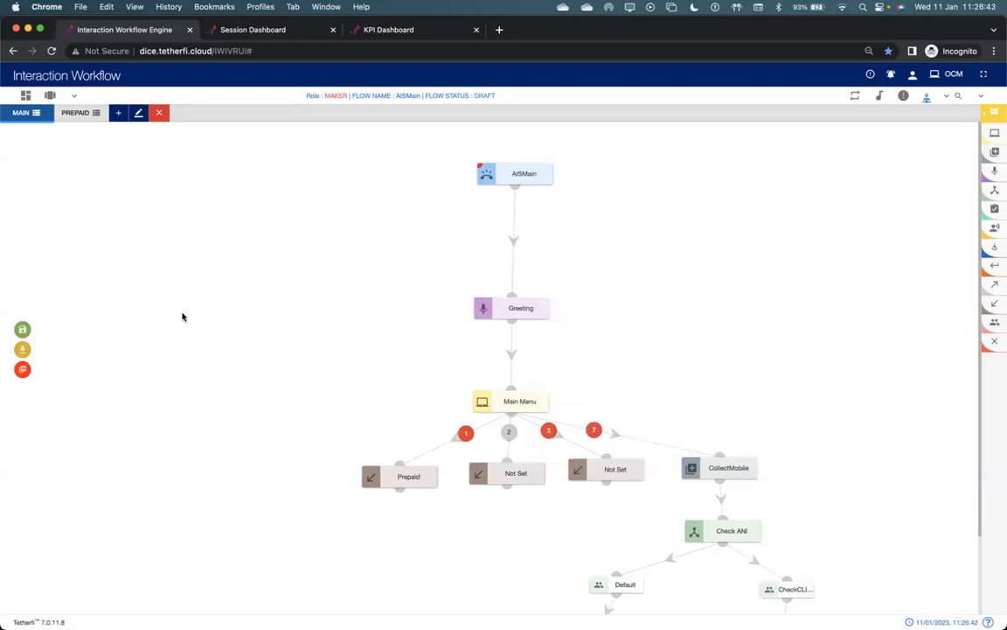
left_click(23, 329)
type("ok")
key("Return")
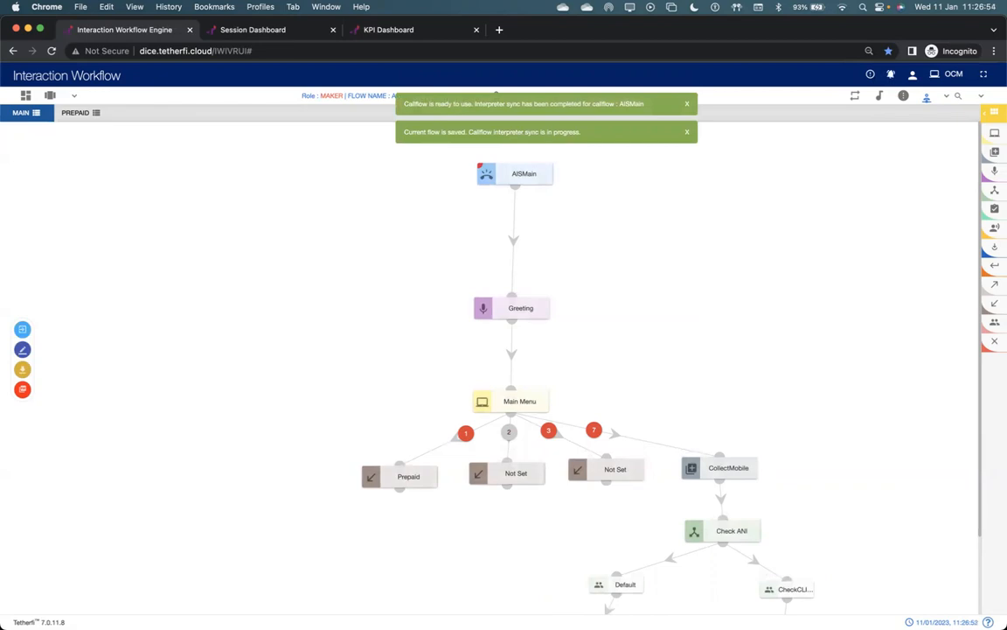
Step: Send the AISMain callflow for approval with the comment "Please approve have added a new menu"
mouse_move(522, 170)
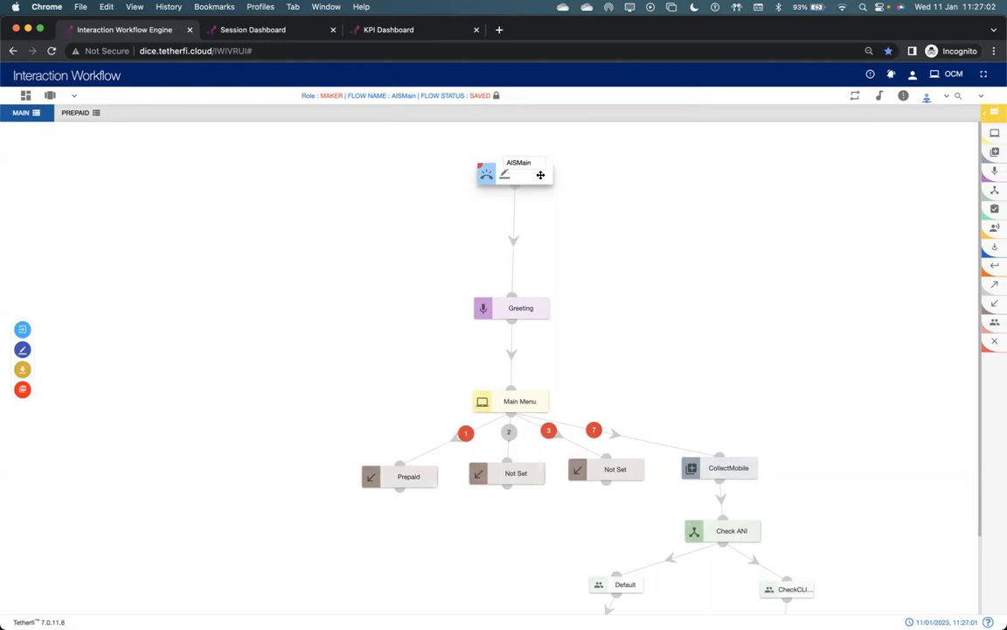
left_click(23, 331)
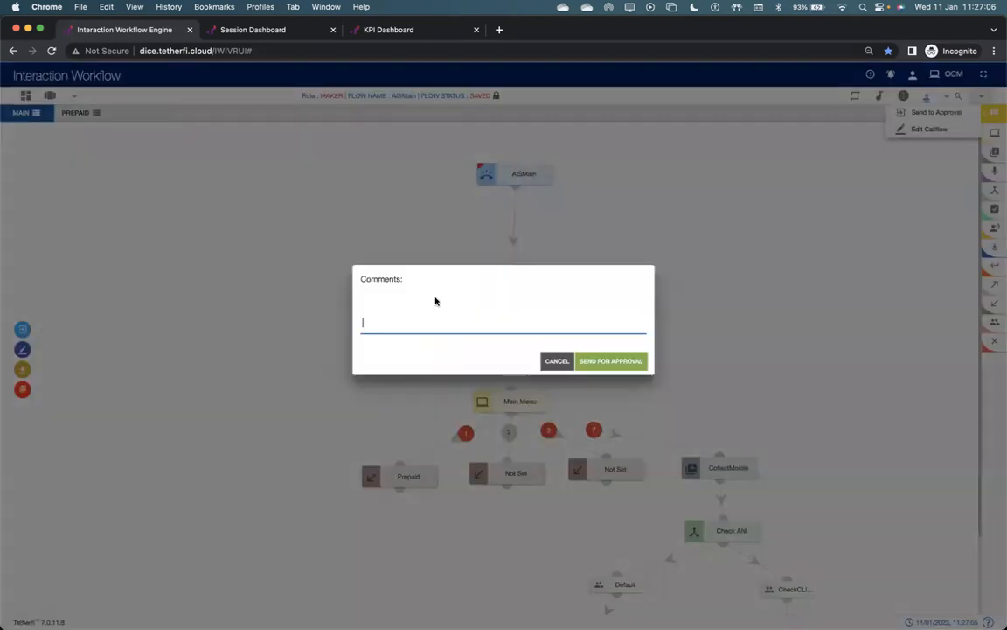
type("Please approve have added a new menu")
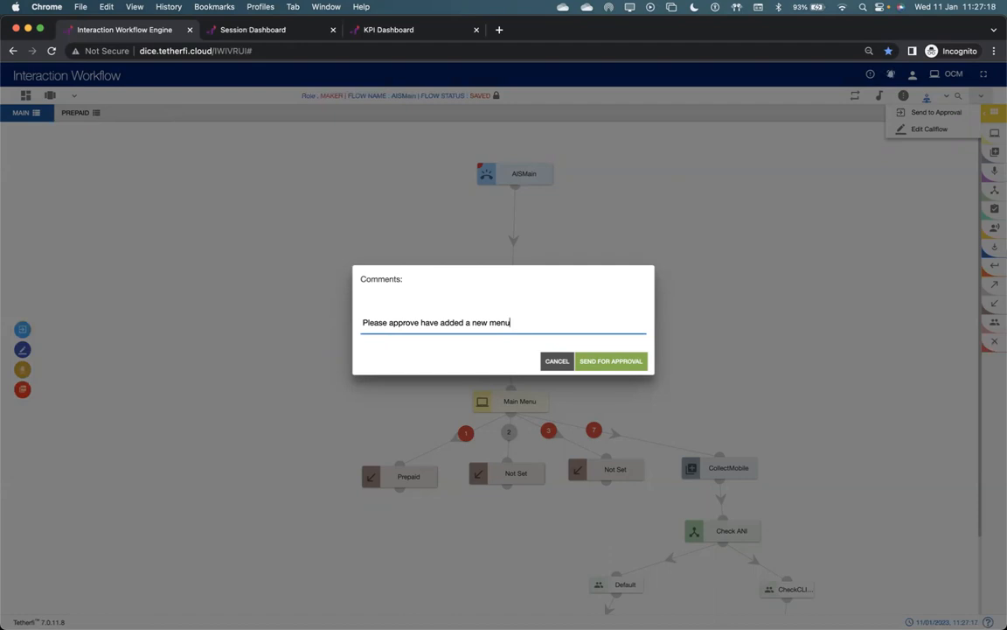
left_click(610, 361)
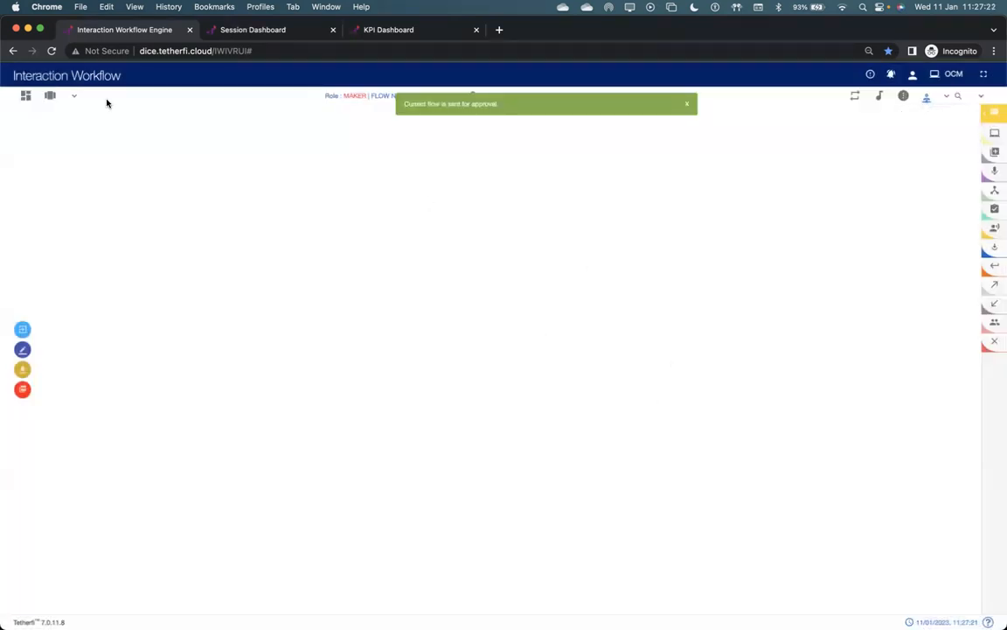
Step: Open the callflow dashboard and refresh it to check the AISMain approval status
left_click(34, 97)
left_click(918, 115)
left_click(24, 98)
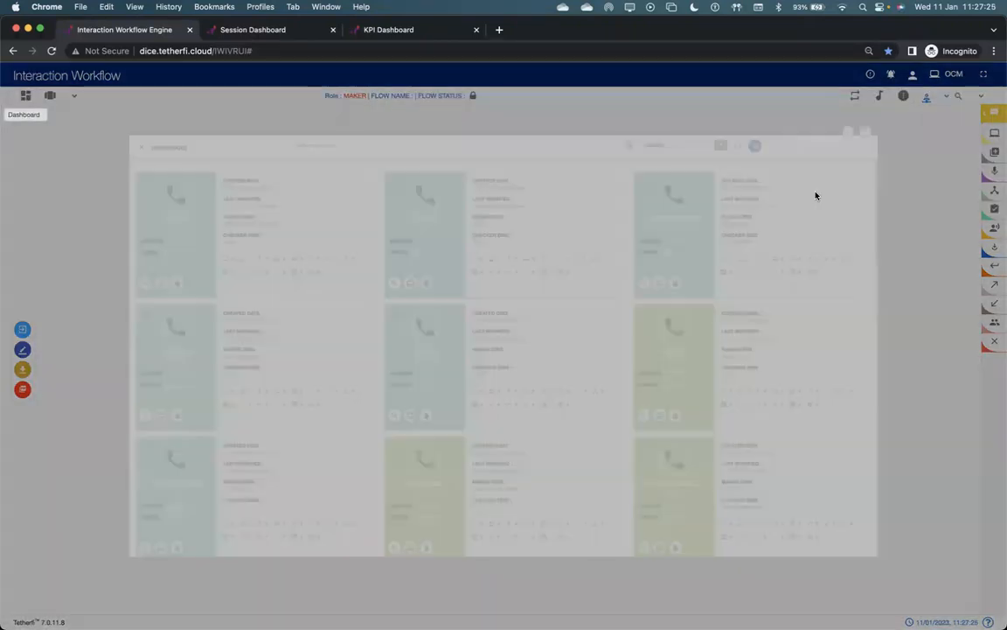
left_click(819, 79)
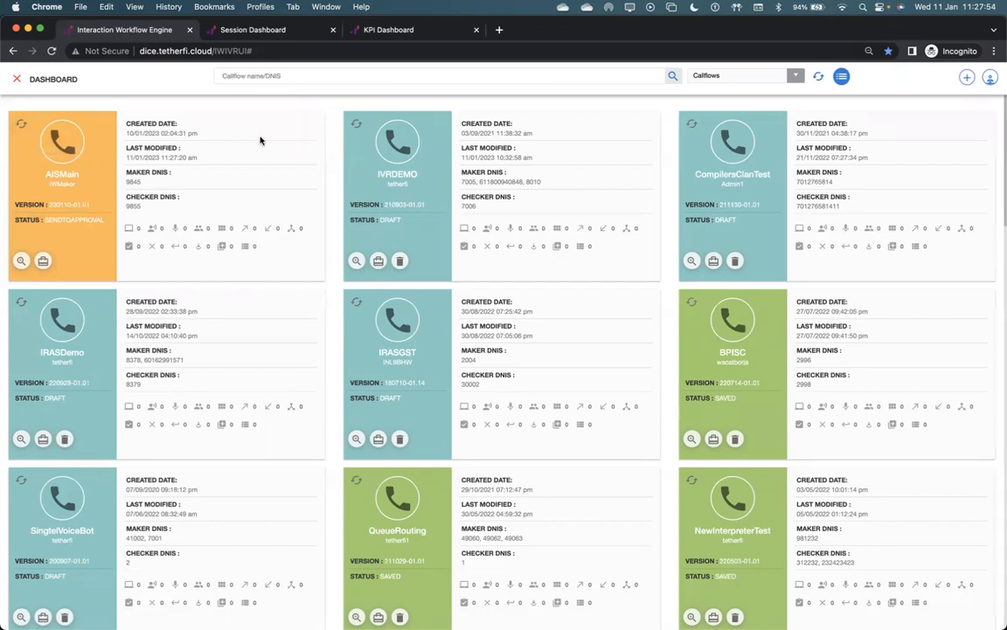
key("super+shift+n")
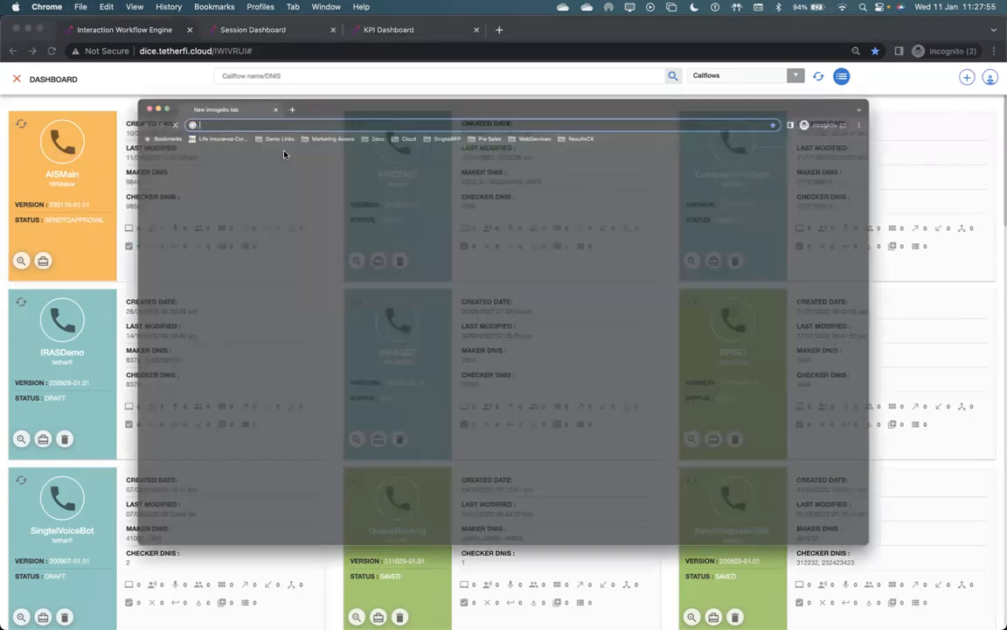
type("IW")
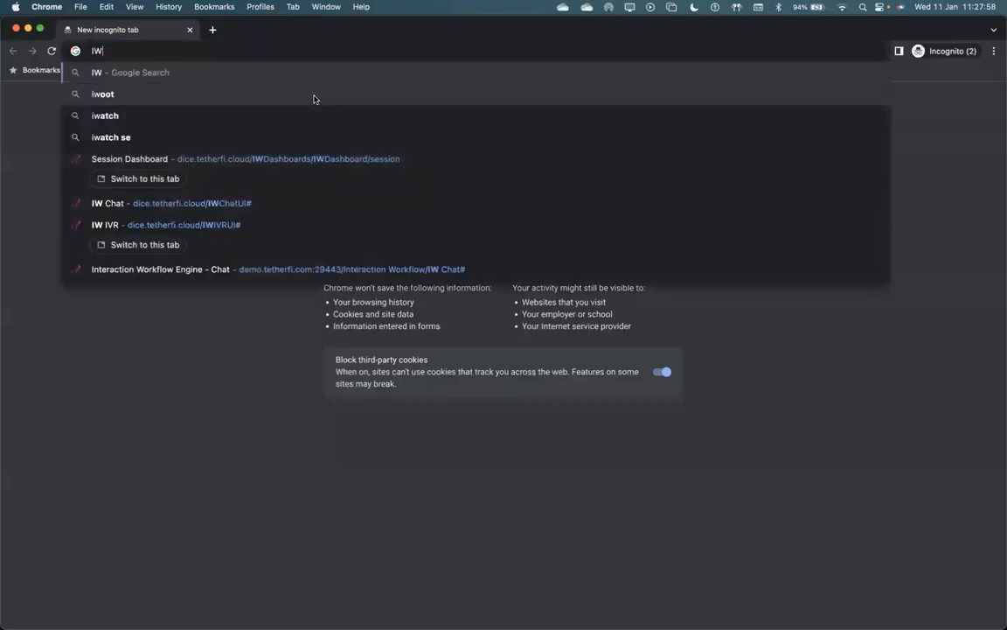
key("Down")
key("Down")
key("Down")
key("Down")
key("Down")
key("Down")
key("Return")
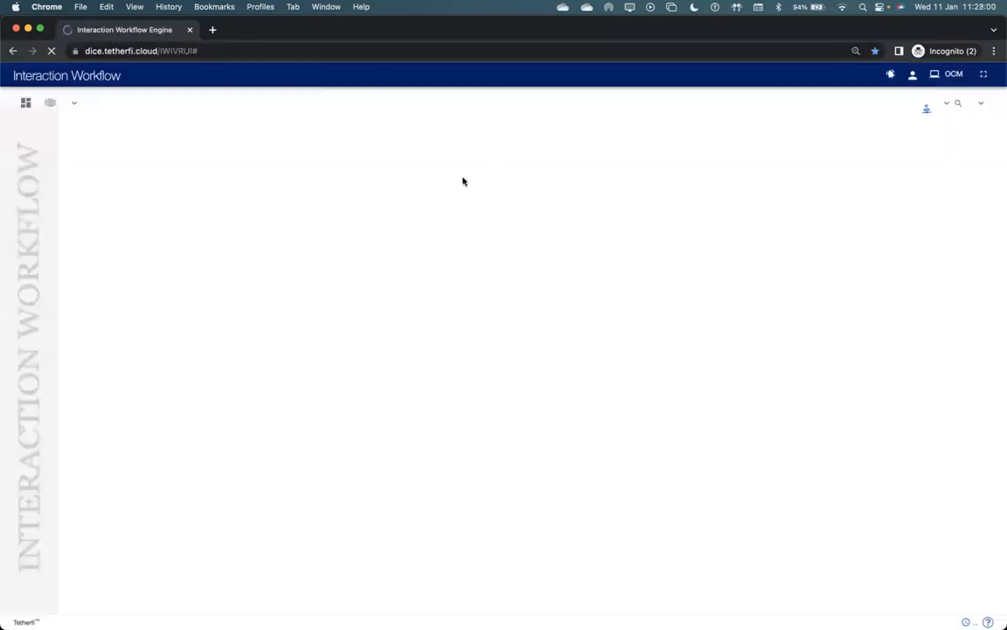
left_click(189, 30)
Step: Close the workflow page and reopen the IW IVR site (dice.tetherfi.cloud/IWIVRUI#) in a new private window
left_click(189, 30)
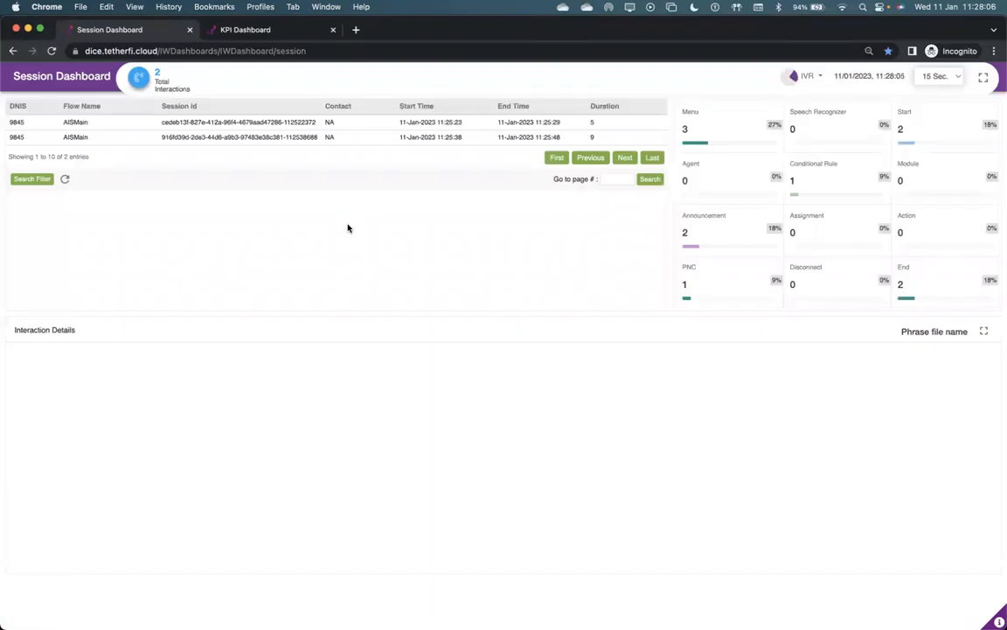
key("super+shift+n")
type("IW")
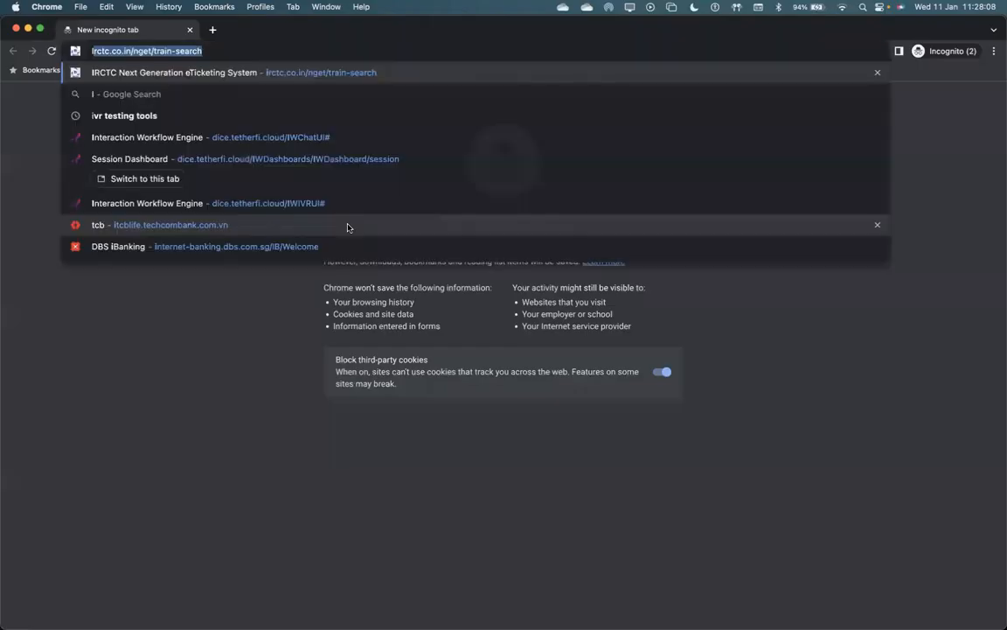
key("Down")
key("Down")
key("Down")
key("Down")
key("Down")
key("Down")
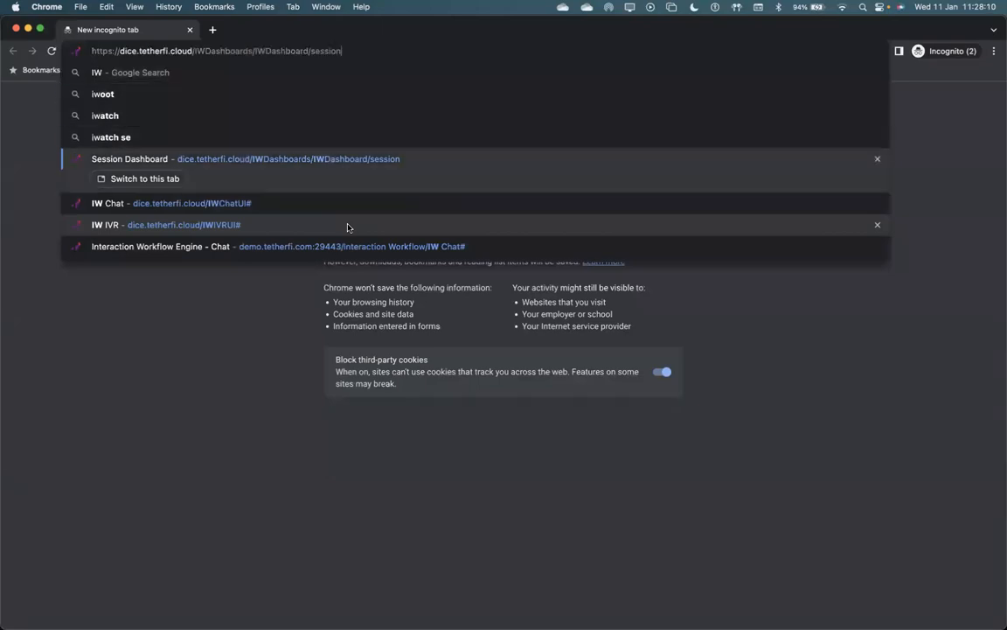
key("Return")
Step: Switch to Safari and open dice.tetherfi.cloud
key("super+space")
type("sa")
key("Return")
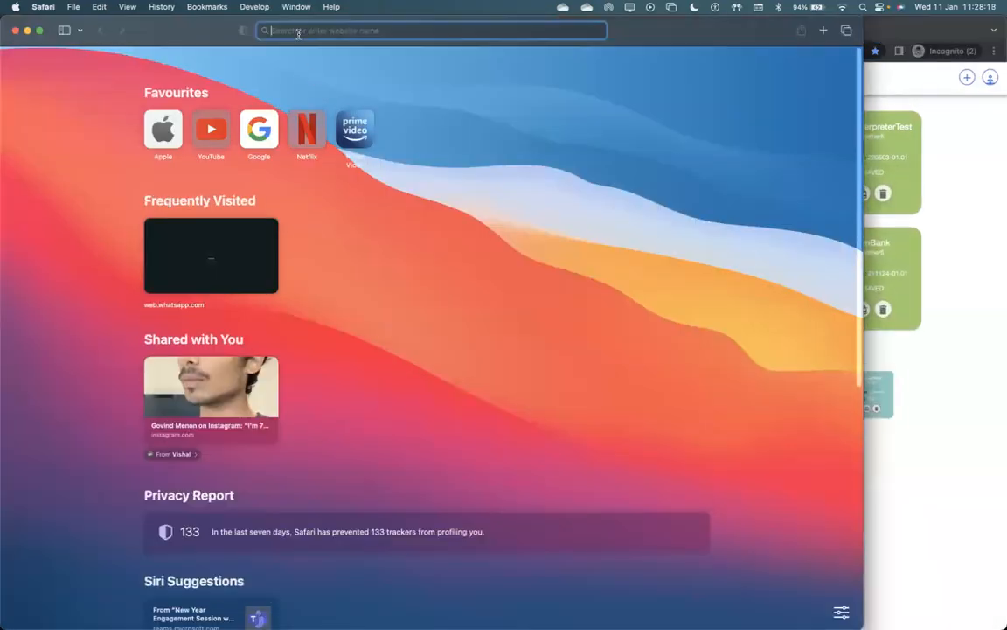
type("dice.tetherfi.cloud")
key("Return")
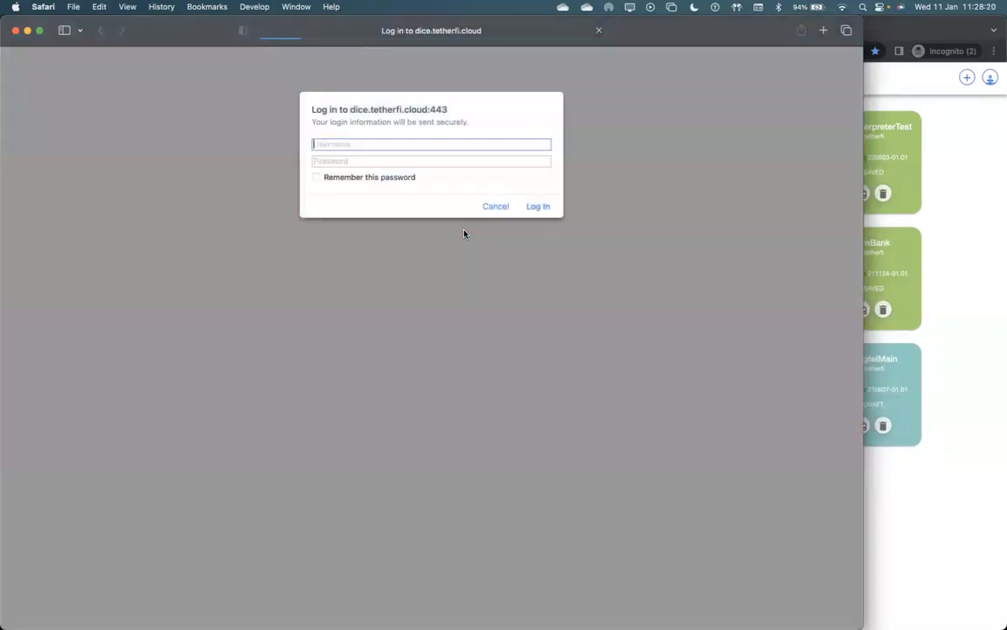
Step: Try to log in to dice.tetherfi.cloud as IWChecker with the account password
type("IWChecker")
key("Tab")
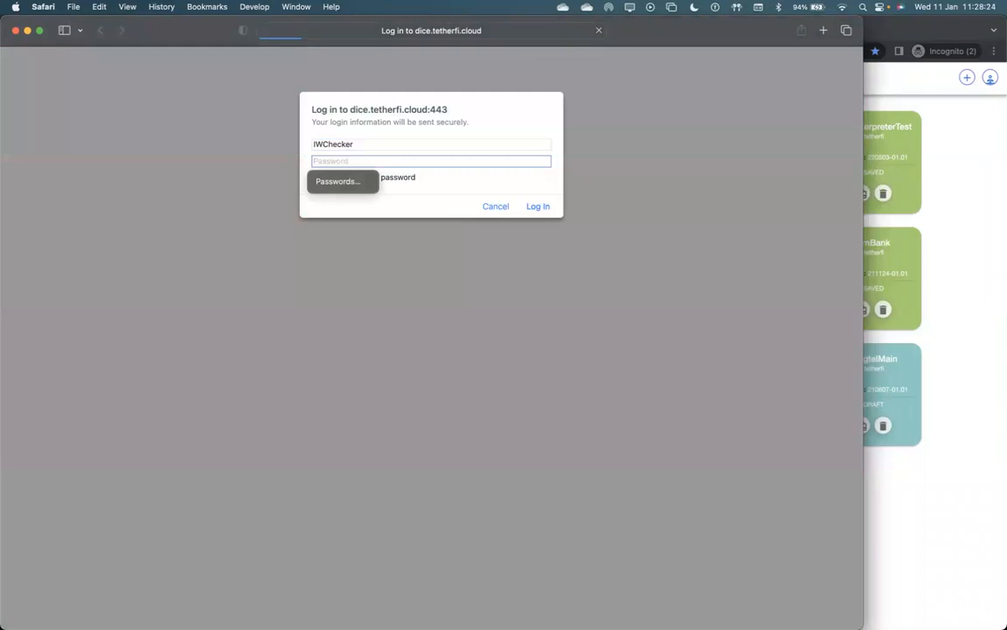
type("*")
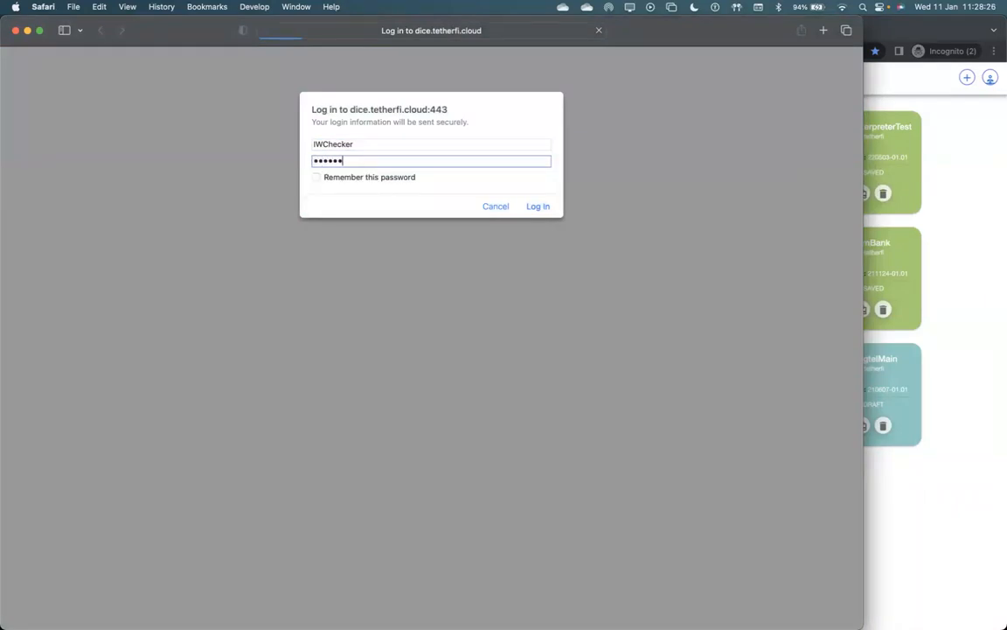
key("Return")
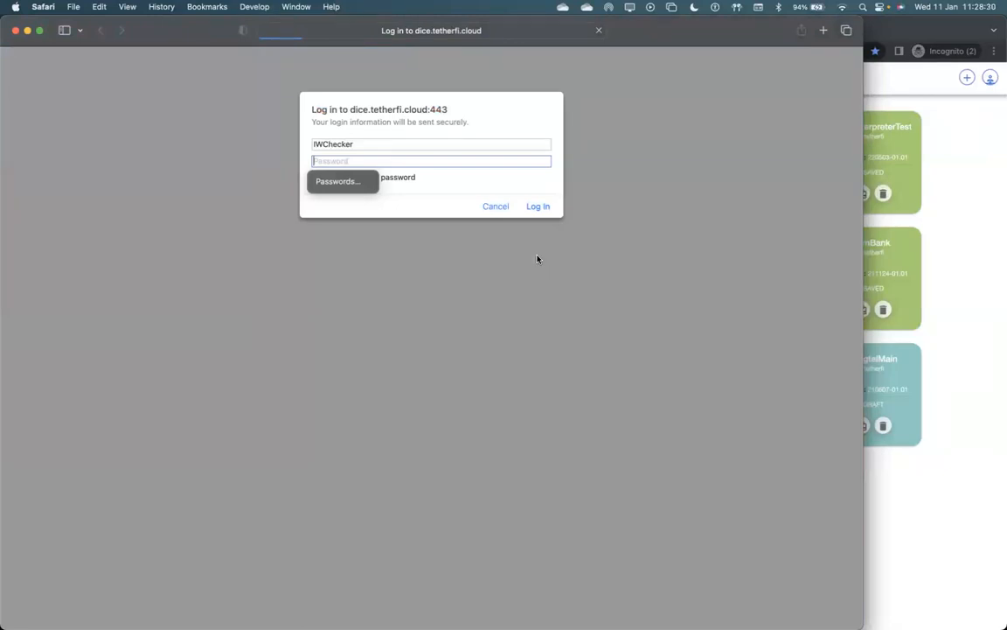
type("*")
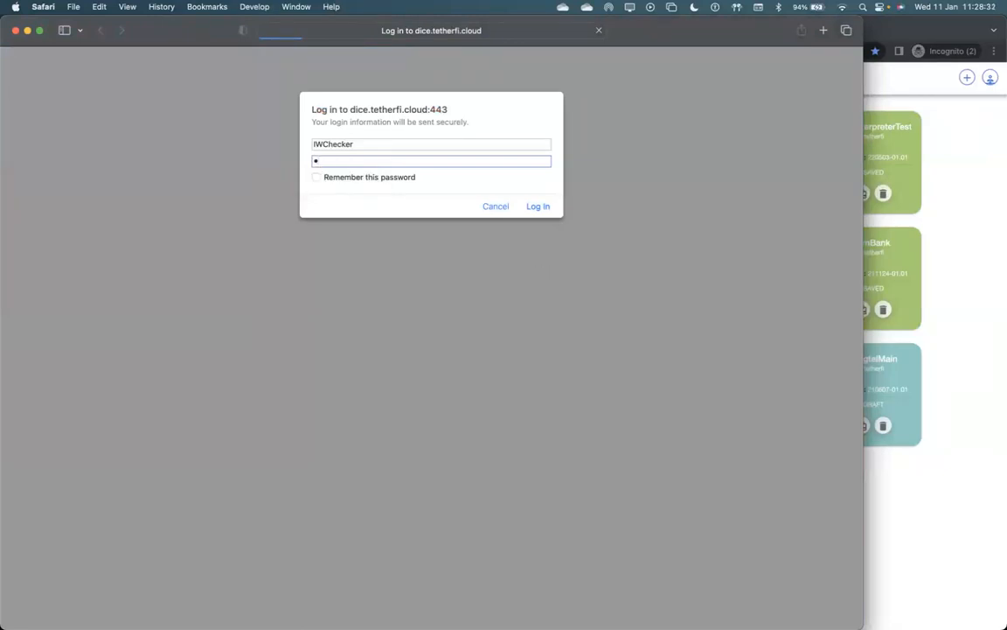
Step: Switch back to Chrome and close the callflow dashboard window to return to the Session Dashboard
key("super+Tab")
key("super+shift+Tab")
left_click(994, 367)
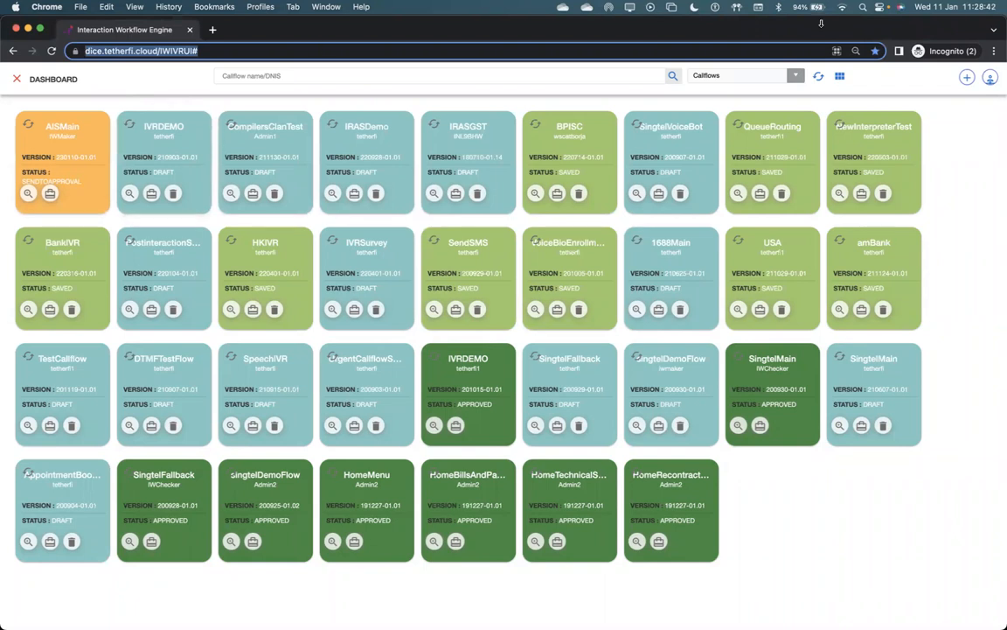
left_click_drag(821, 23, 835, 62)
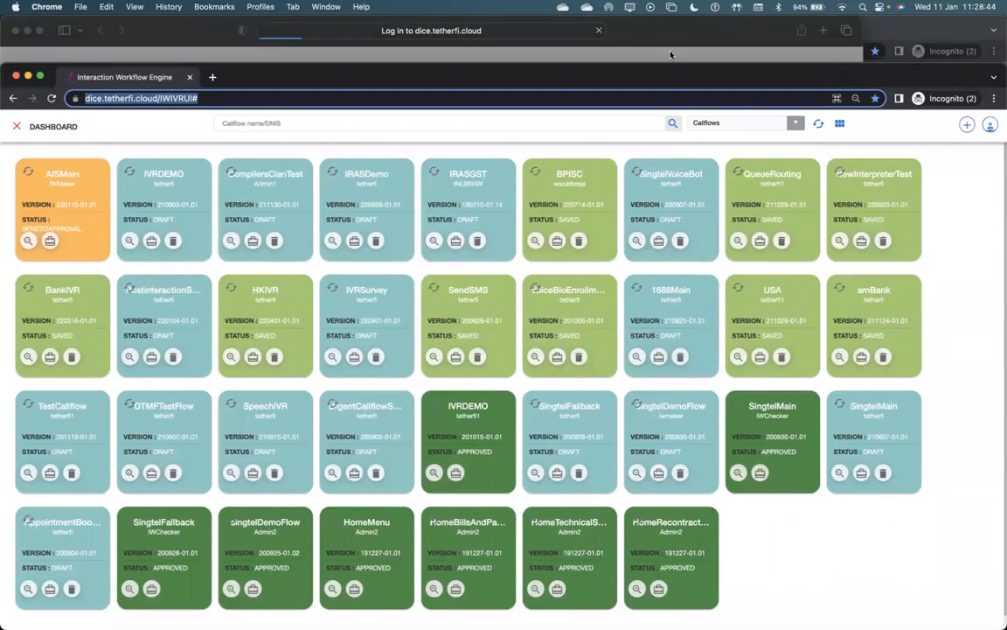
left_click(16, 78)
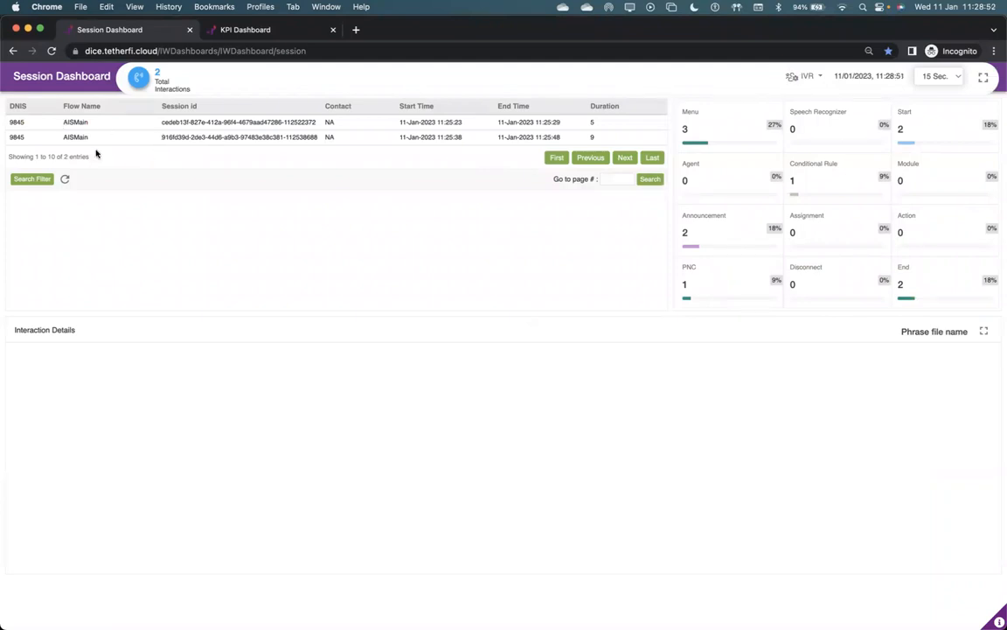
Step: Open the interaction details of the second AISMain session, review its node path, and expand it to the full view
left_click(281, 137)
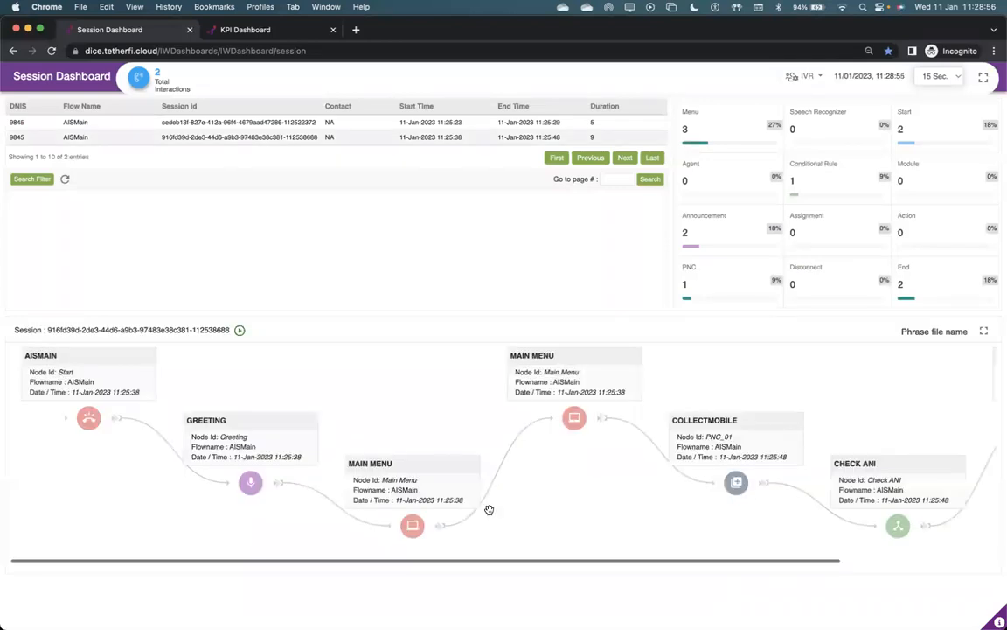
scroll(615, 496, "right", 2)
scroll(615, 495, "right", 2)
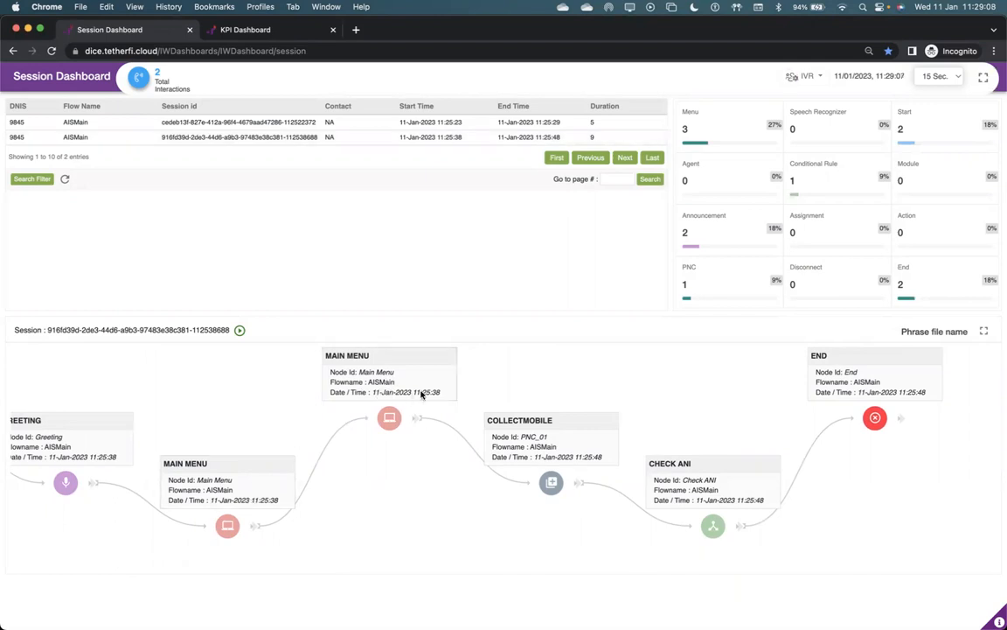
left_click(985, 334)
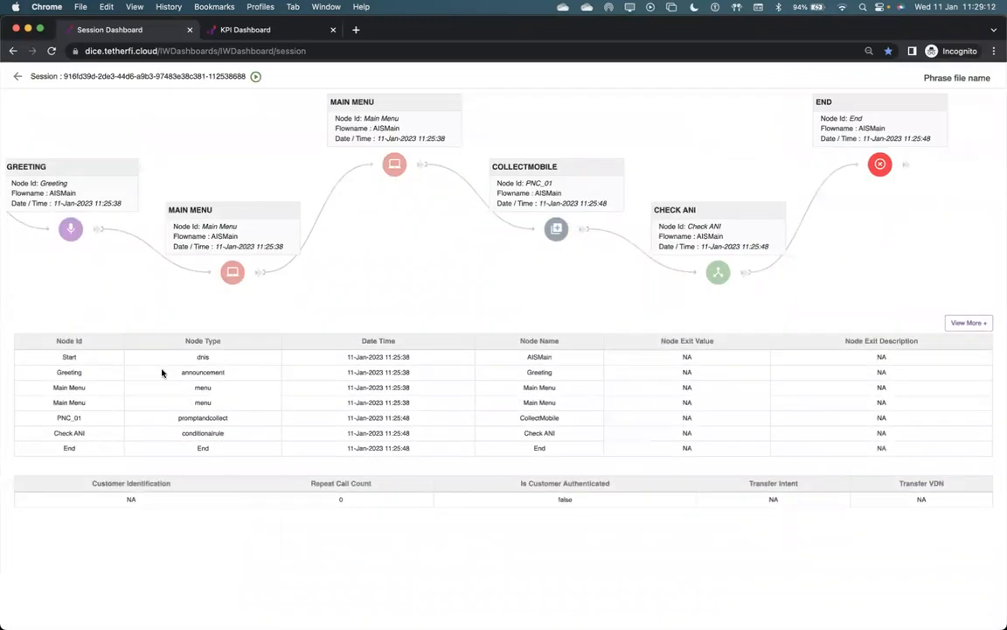
Step: Examine the session's Transfer VDN, Is Customer Authenticated and Customer Identification values, and return to the Session Dashboard
double_click(922, 499)
double_click(565, 499)
double_click(130, 499)
scroll(836, 276, "left", 5)
left_click(11, 75)
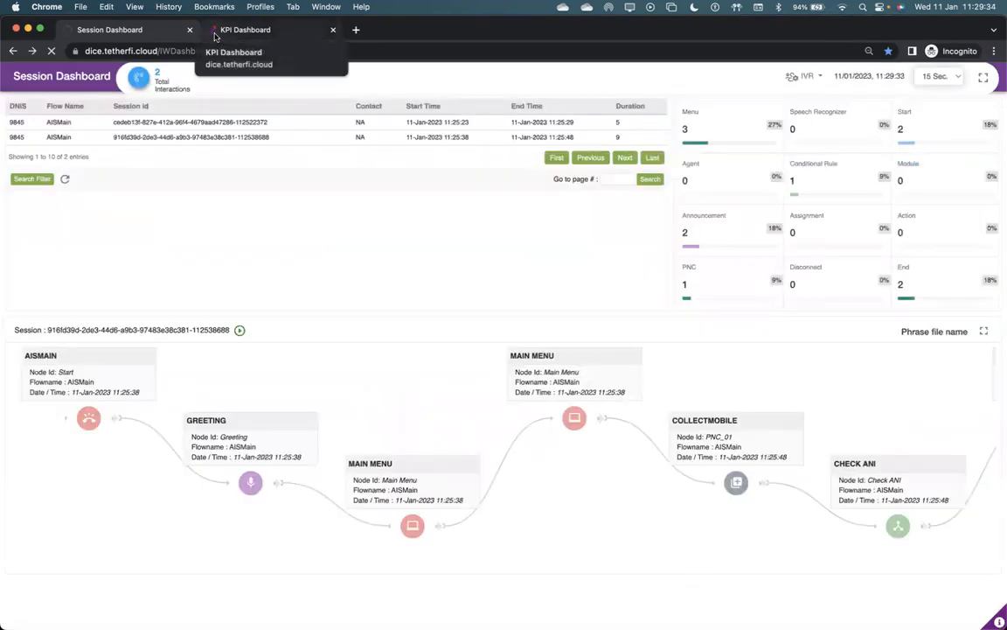
Step: Show the KPI Dashboard for all listed callflows over the date range 3 to 11 January 2023
left_click(215, 35)
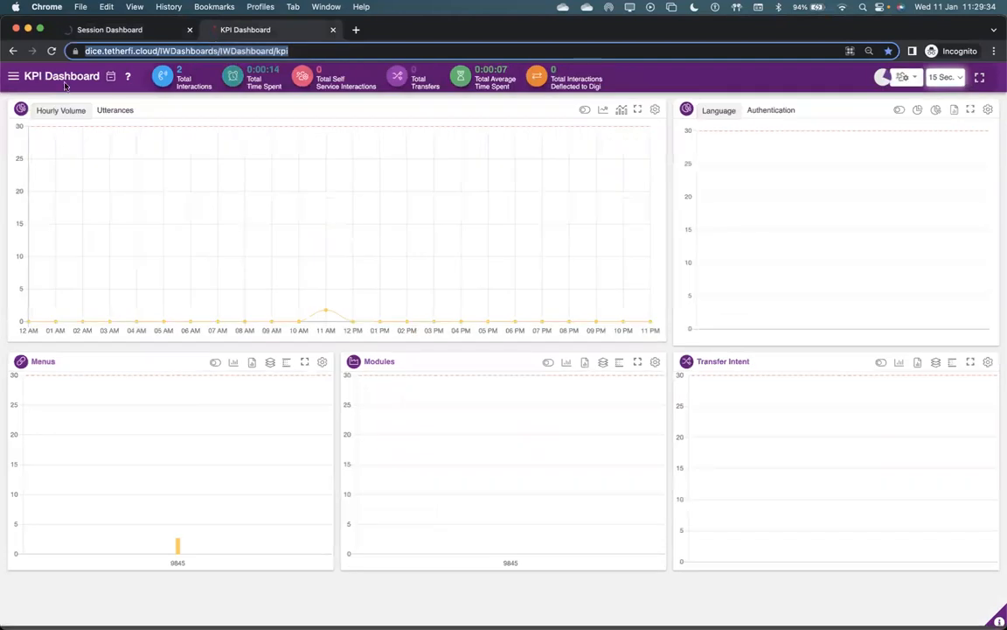
left_click(13, 77)
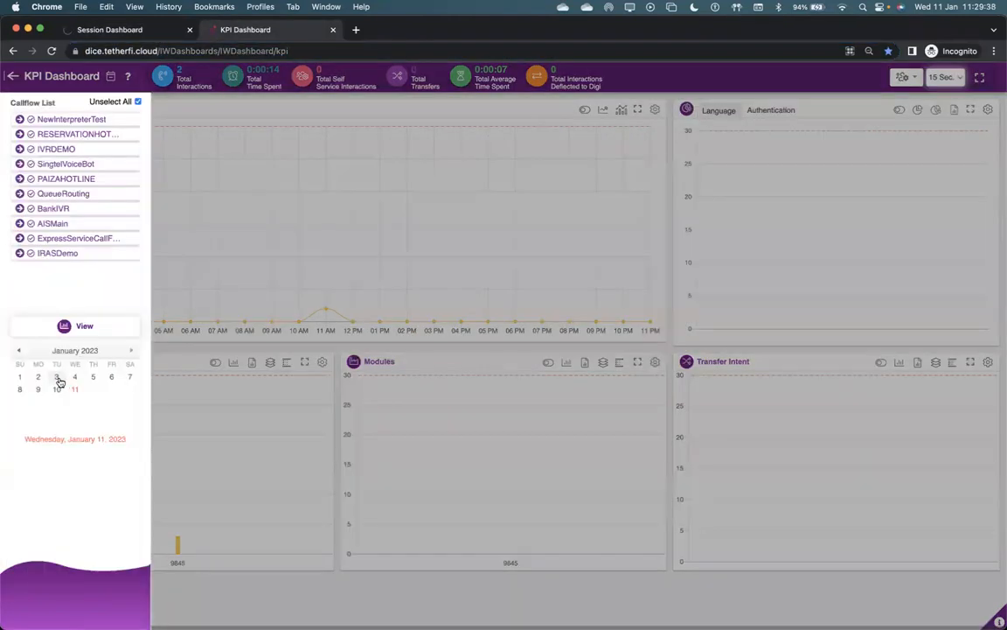
left_click(56, 377)
left_click(75, 391)
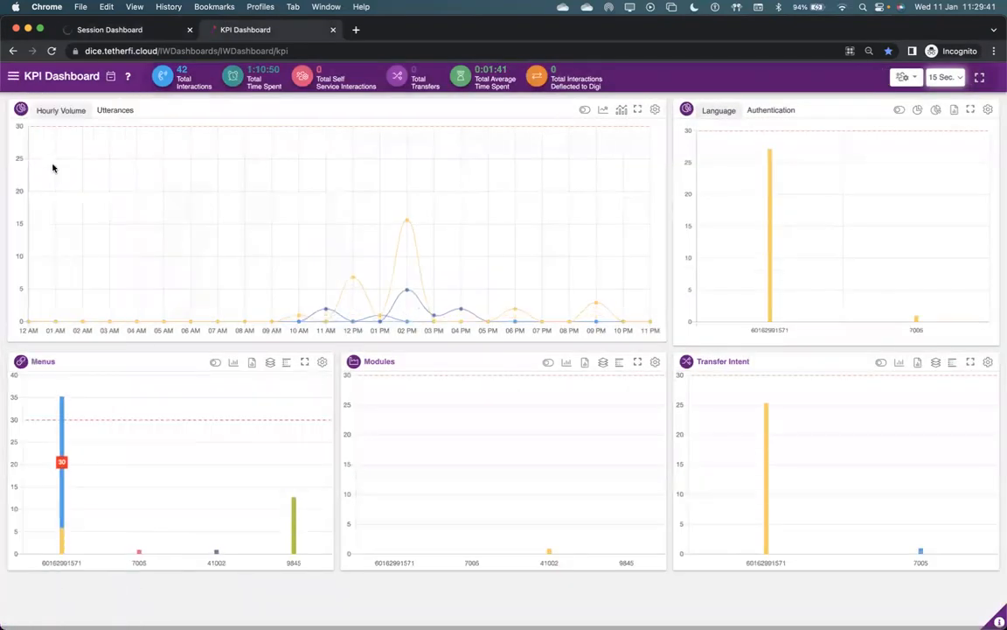
left_click(13, 76)
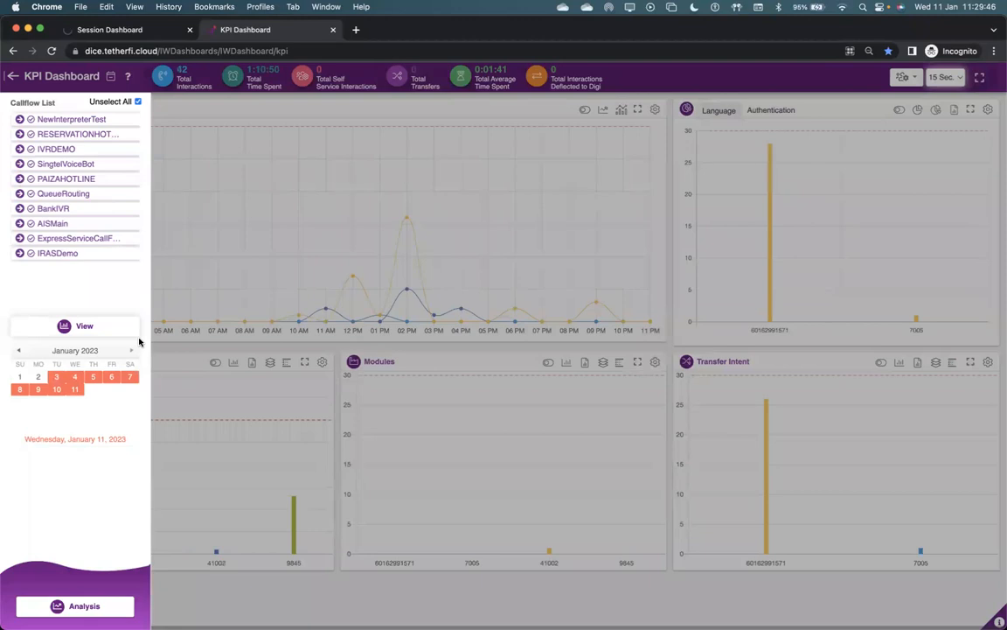
left_click(117, 328)
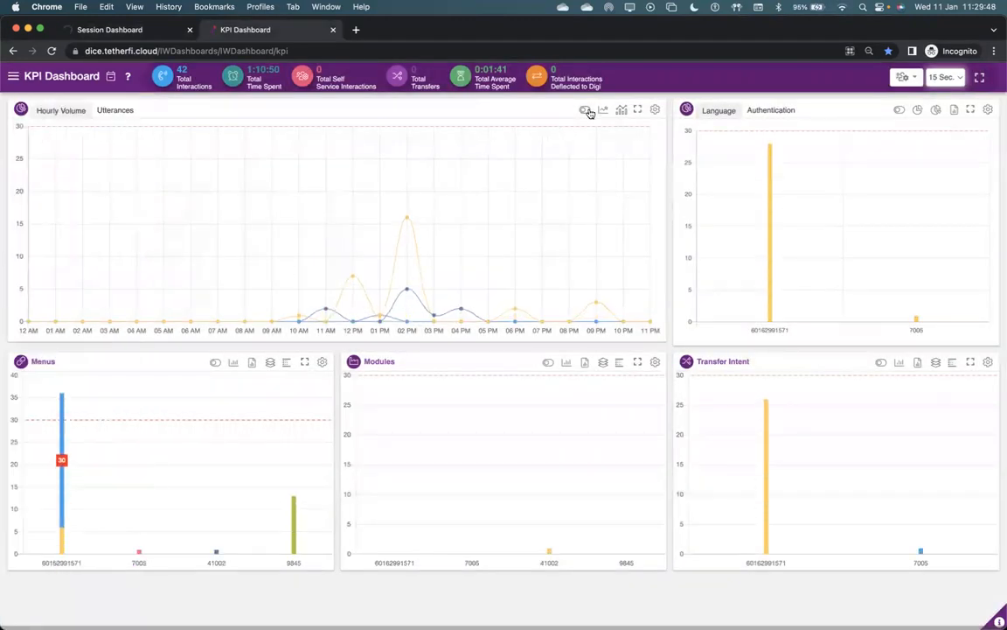
Step: Turn on the legends of the Language, Transfer Intent, Modules and Menus charts
left_click(899, 110)
left_click(882, 362)
left_click(549, 362)
left_click(217, 364)
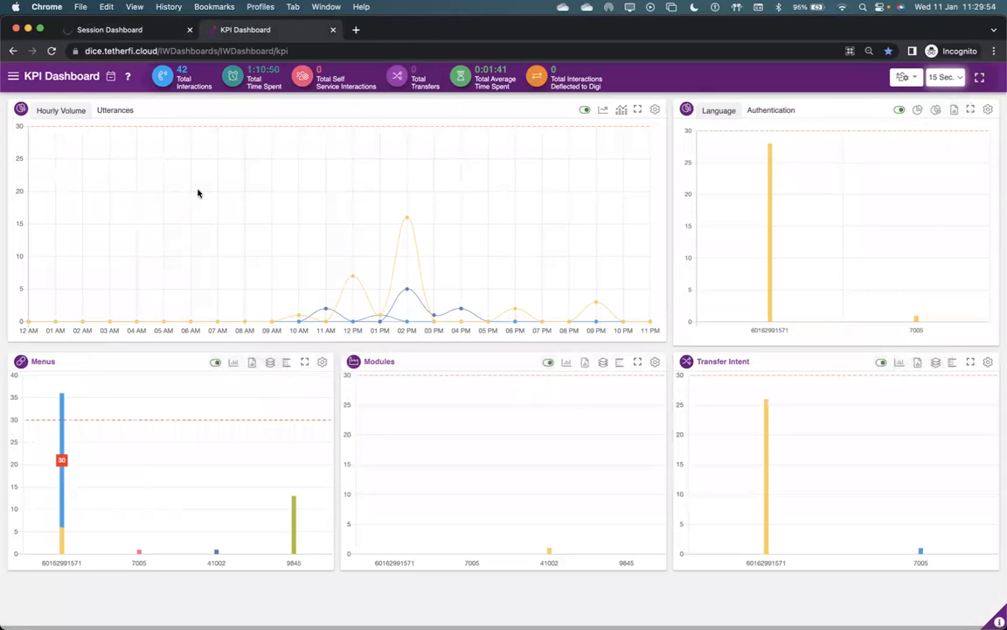
Step: Expand the Hourly Volume chart, compare its combined view with the per-hotline view, and return to the KPI Dashboard
left_click(639, 116)
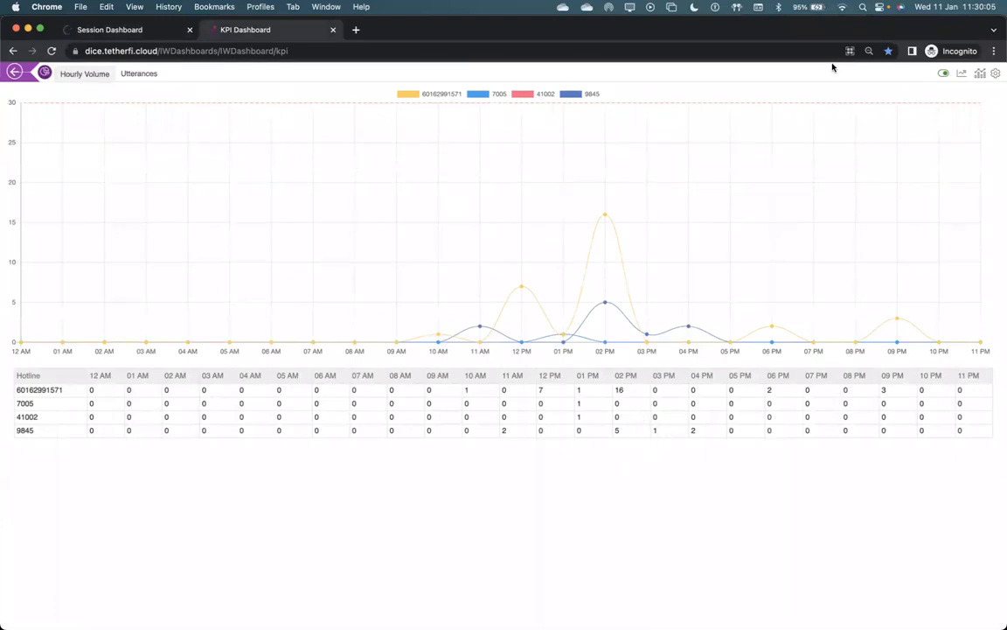
left_click(977, 75)
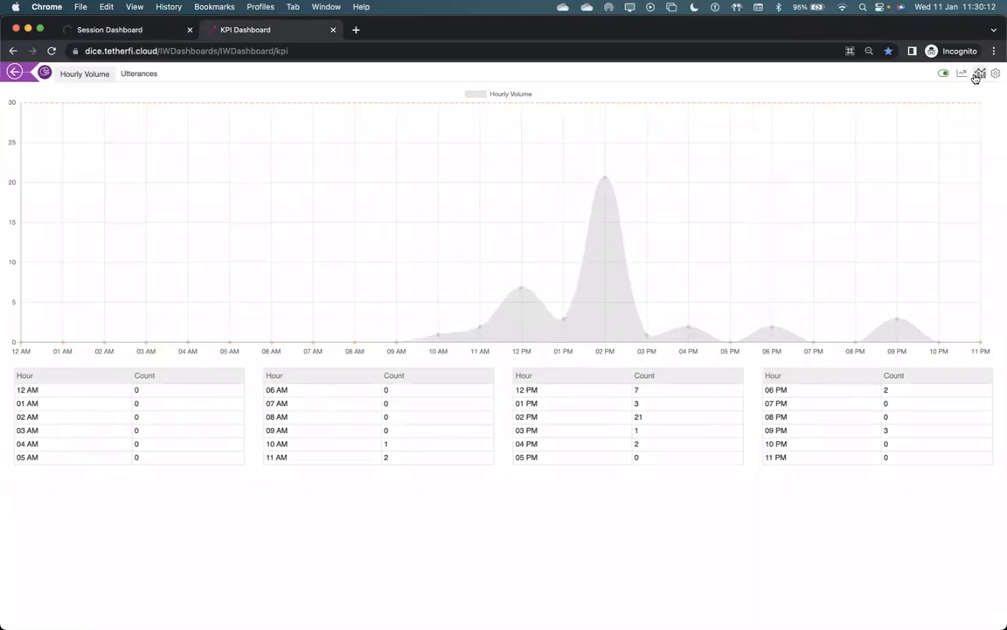
left_click(978, 75)
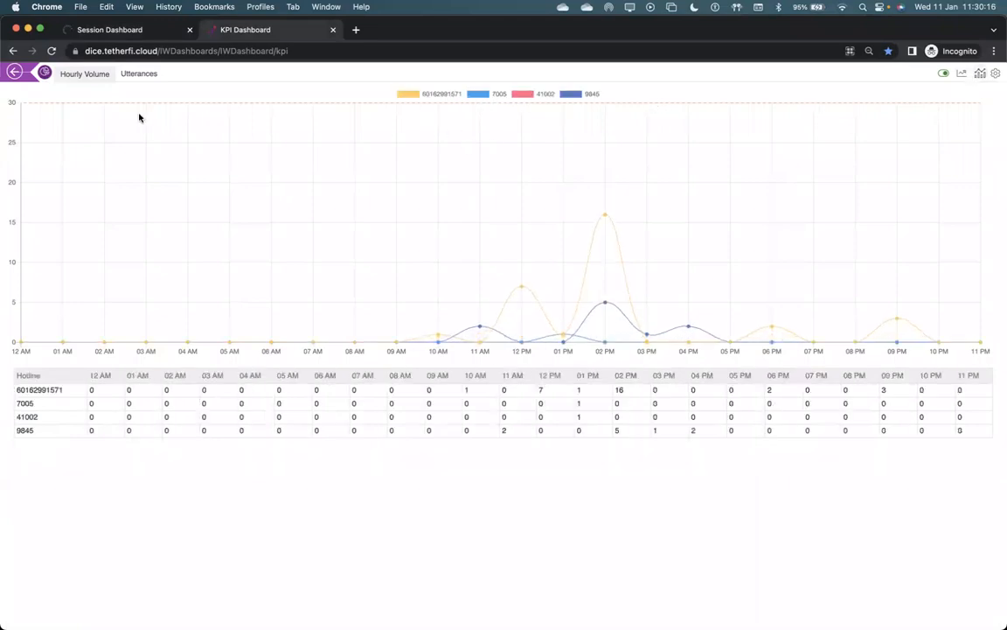
left_click(17, 76)
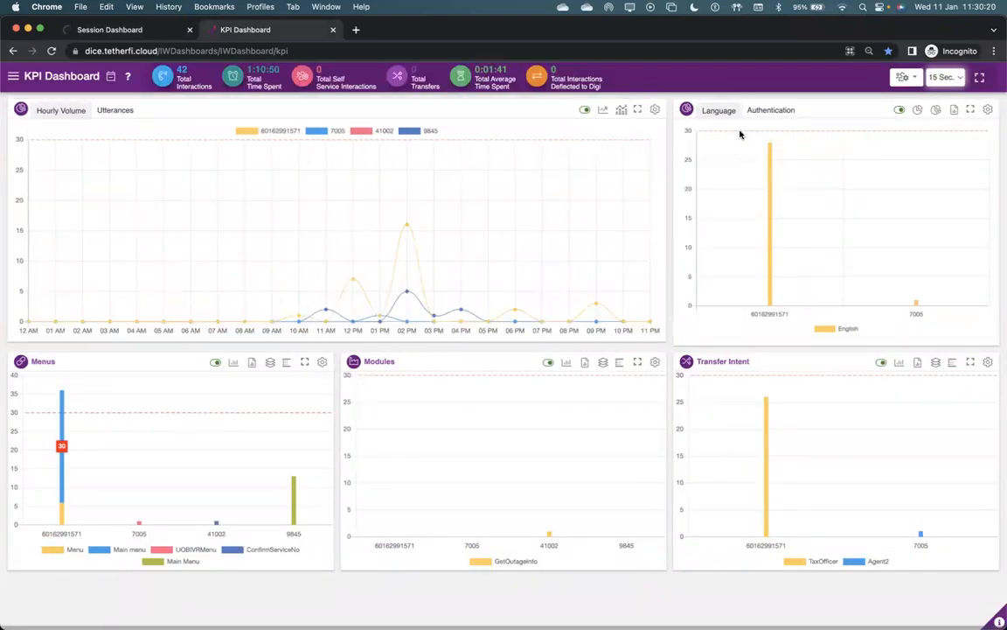
Step: Expand the Language chart, switch it to Authentication shown as a per-hotline doughnut, and return to the KPI Dashboard
left_click(972, 110)
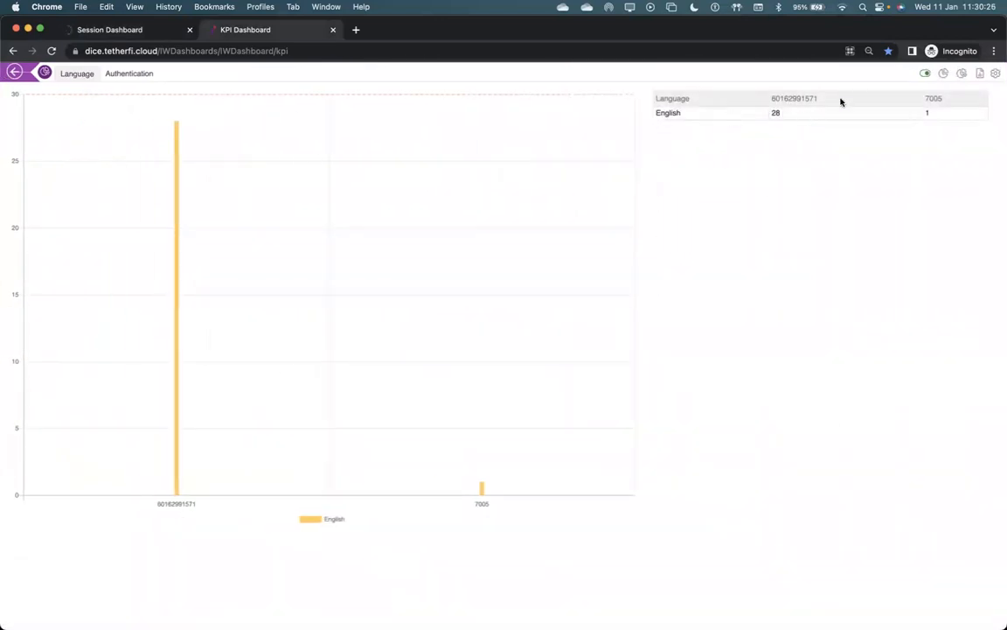
left_click(122, 74)
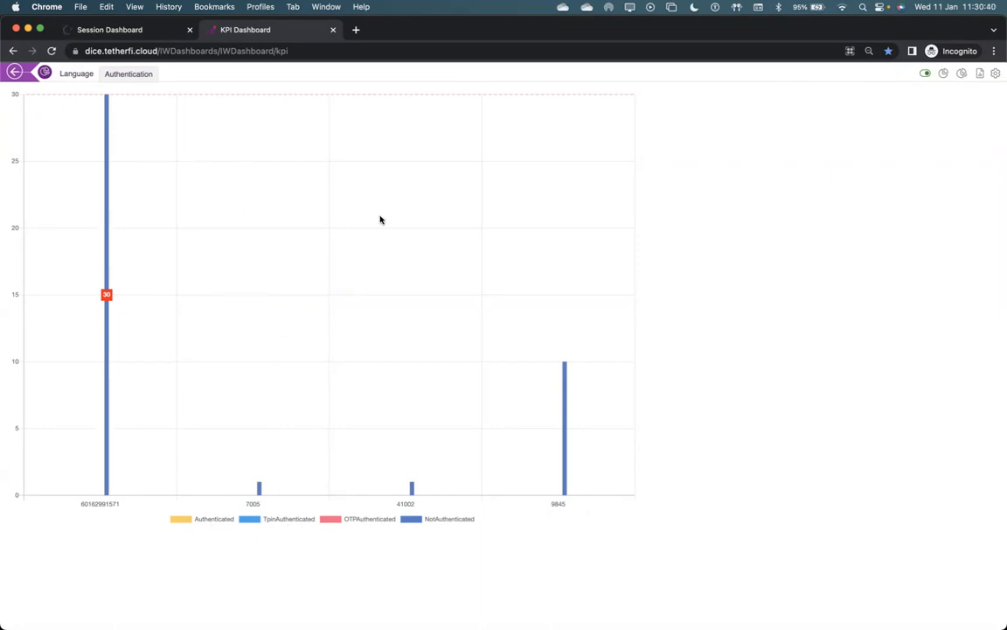
left_click(943, 76)
left_click(960, 75)
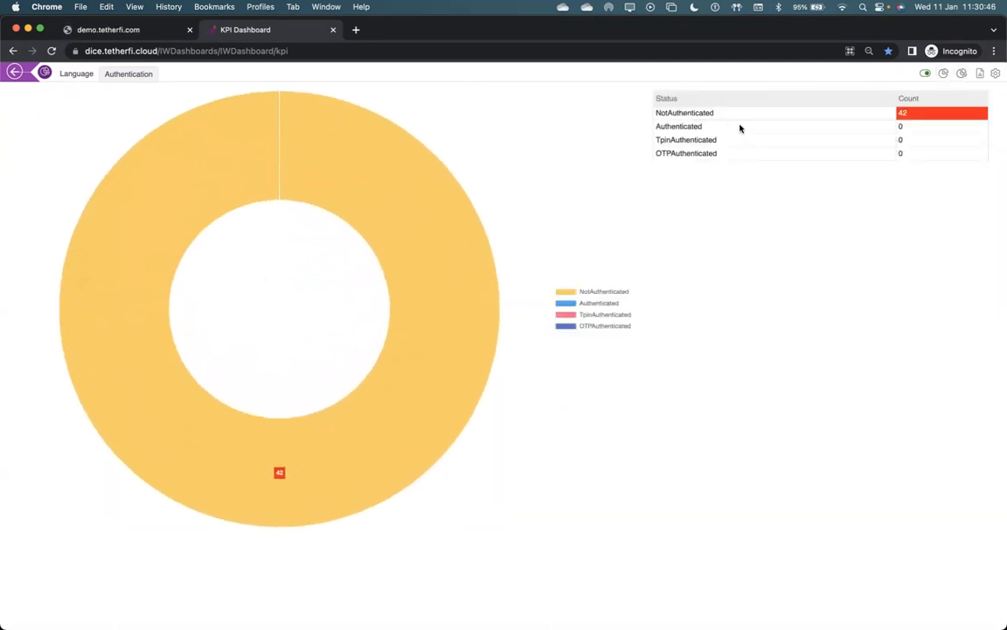
left_click(964, 75)
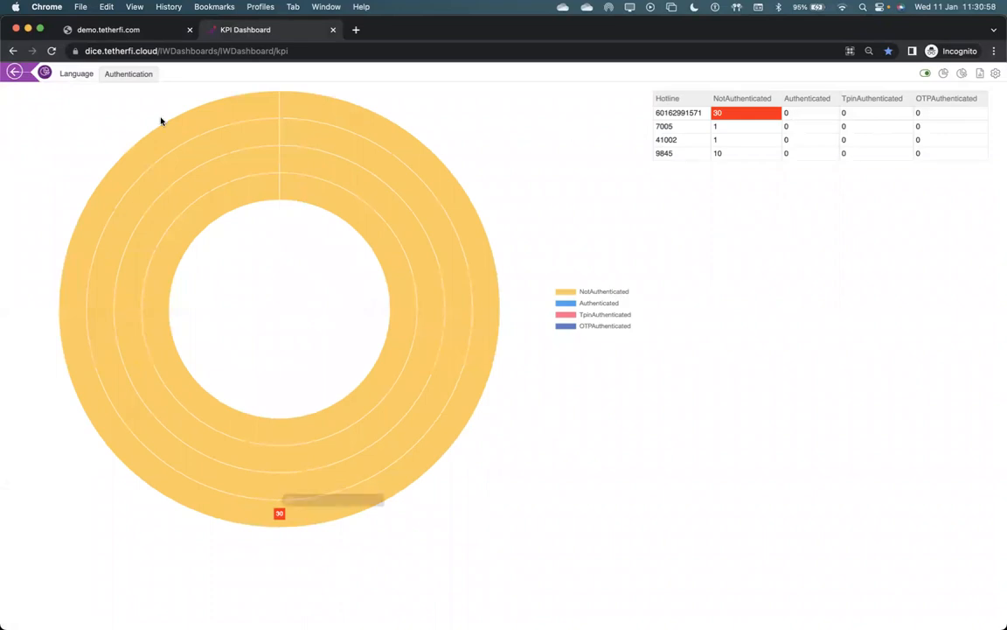
left_click(12, 75)
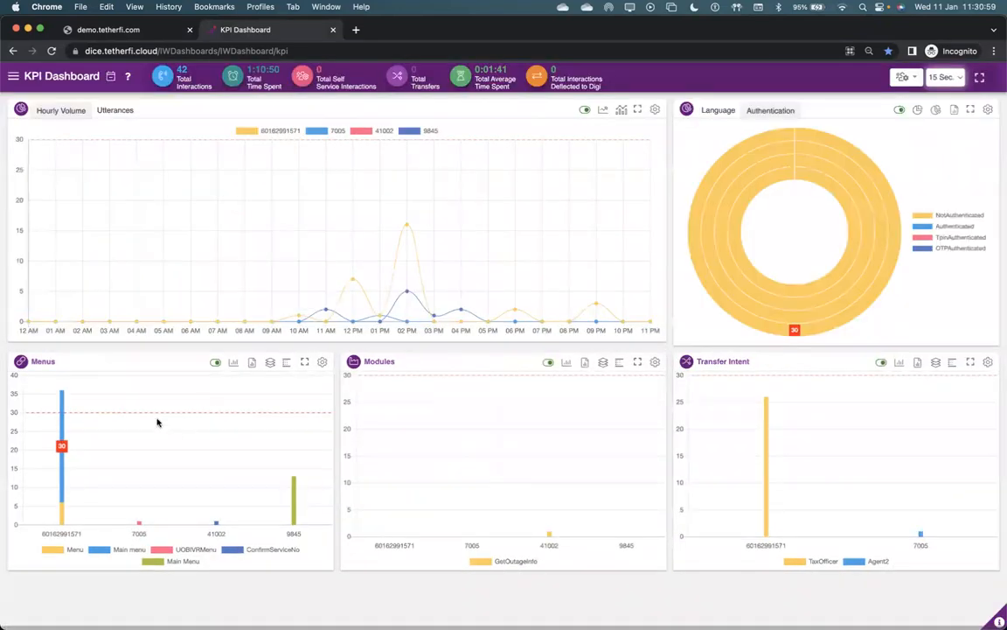
Step: Expand the Menus chart and set its threshold to 10
left_click(305, 362)
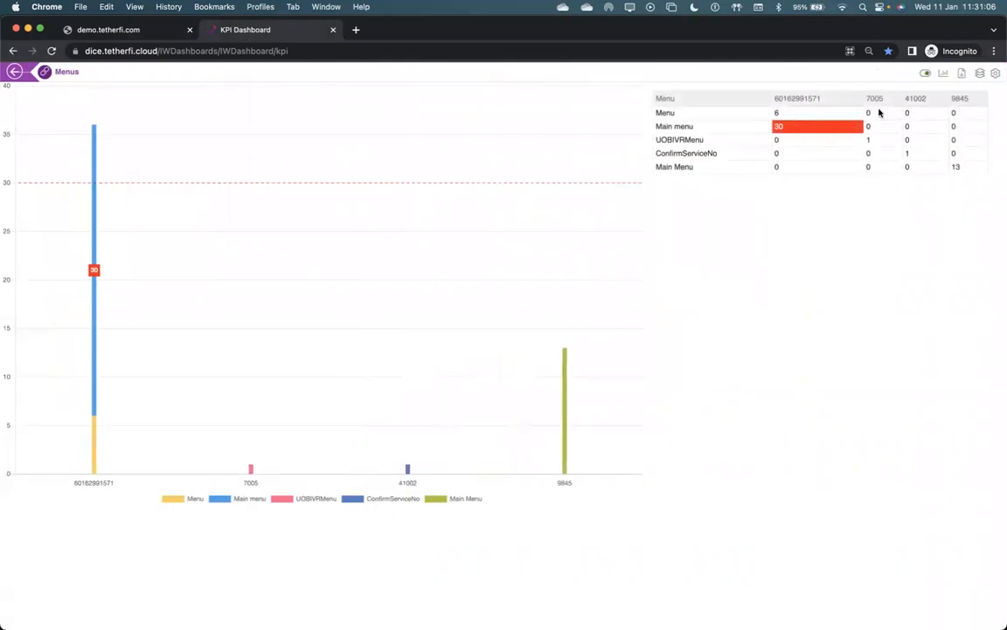
left_click(997, 77)
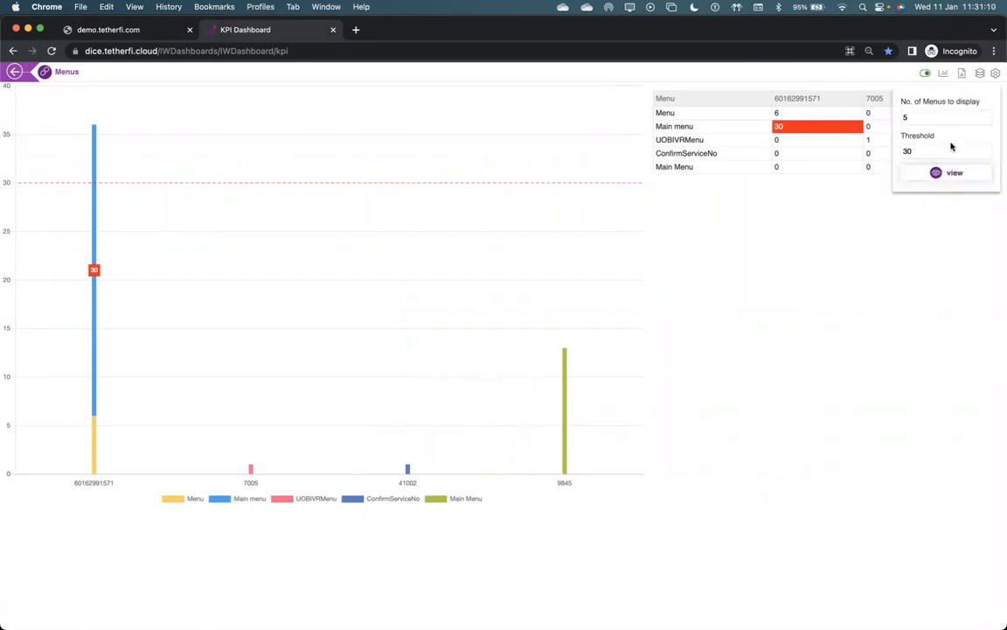
key("Return")
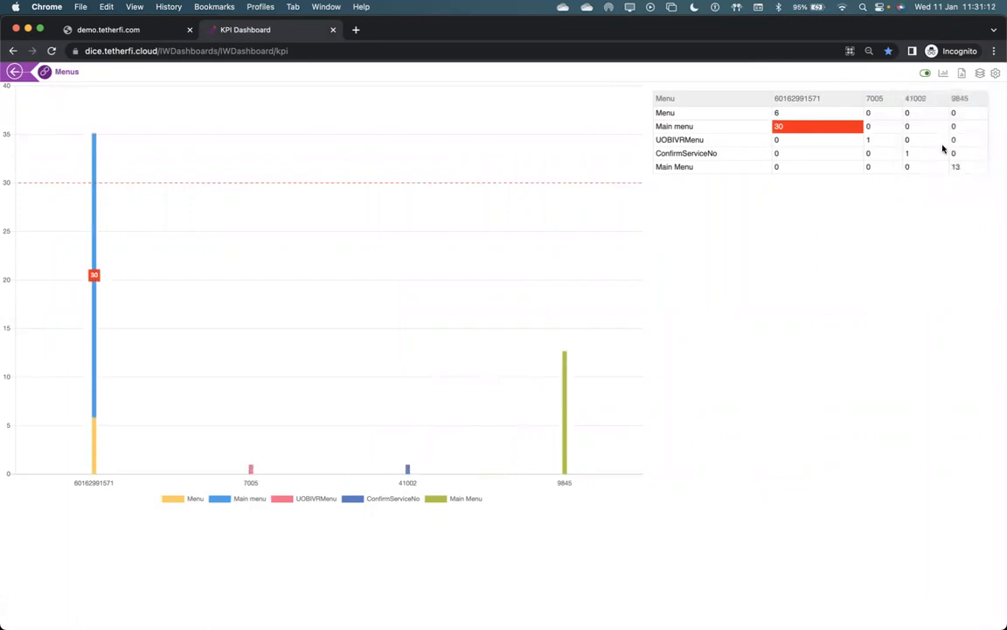
left_click(995, 74)
left_click(994, 74)
left_click(995, 73)
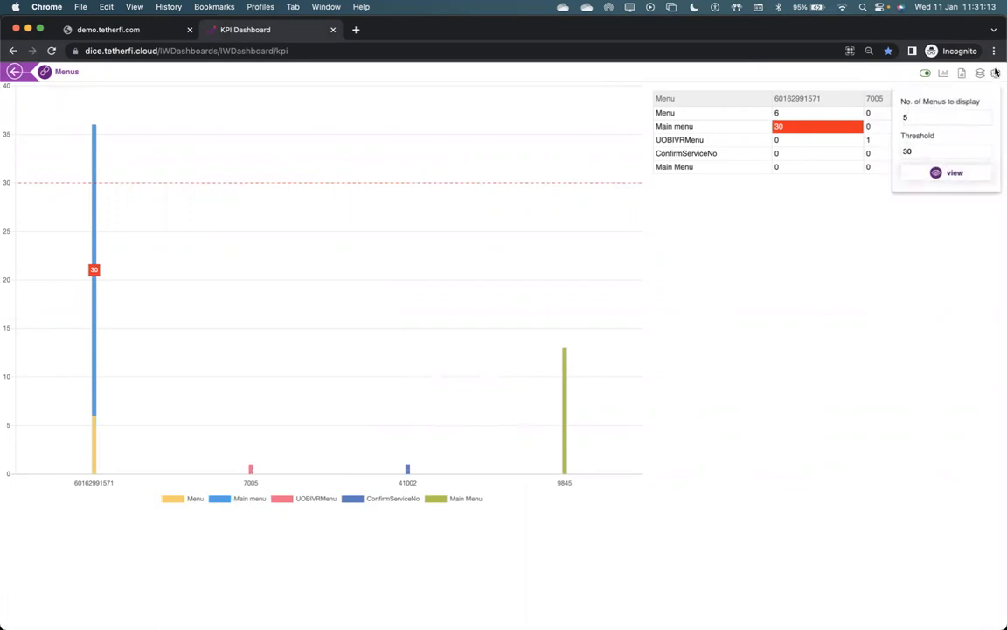
type("10")
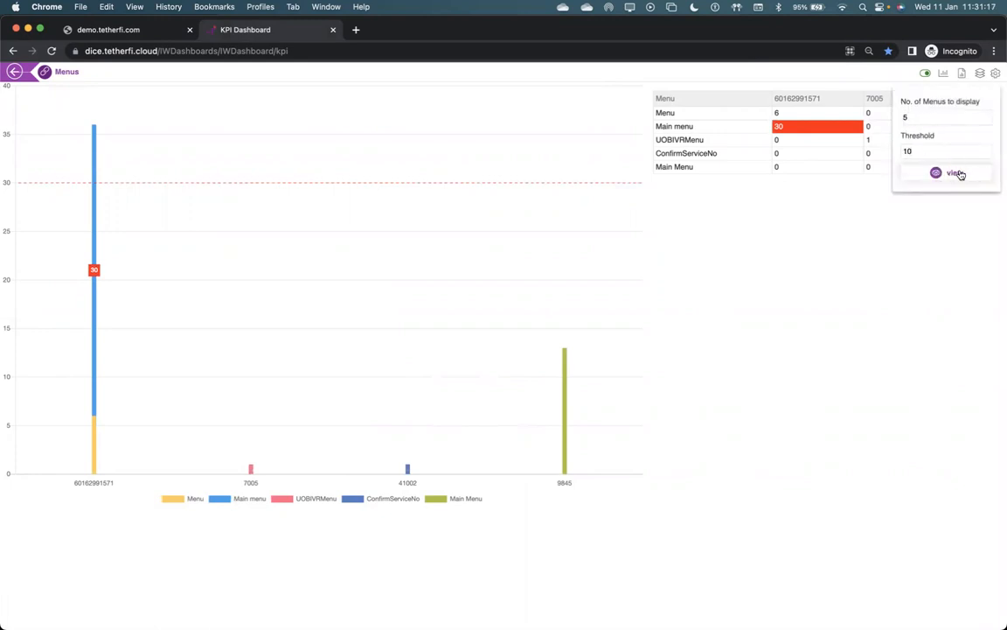
left_click(948, 172)
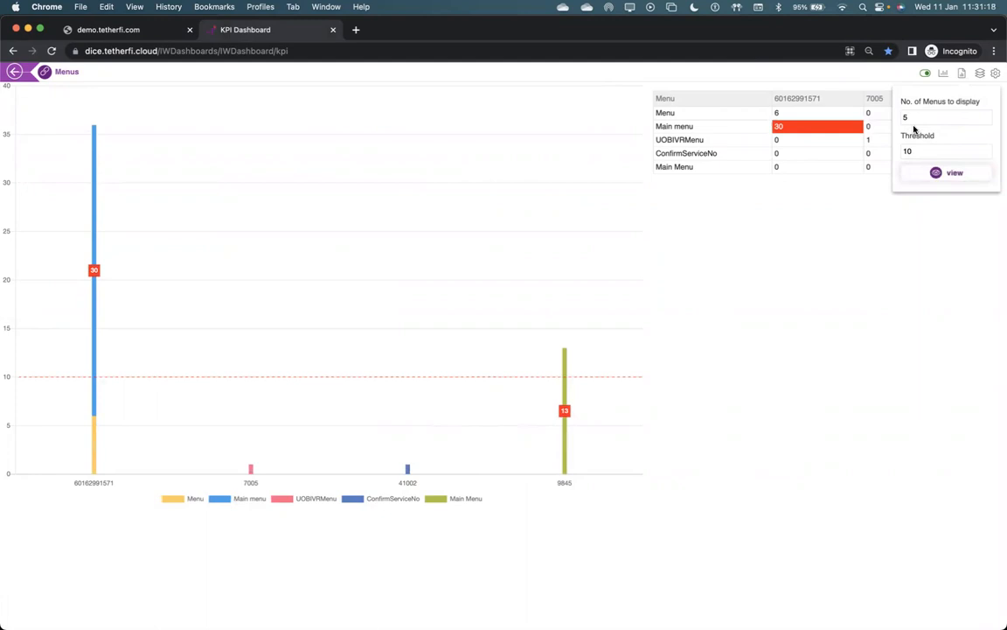
Step: Set the Menus chart's threshold to 5 and return to the KPI Dashboard
key("BackSpace")
key("BackSpace")
type("5")
left_click(927, 179)
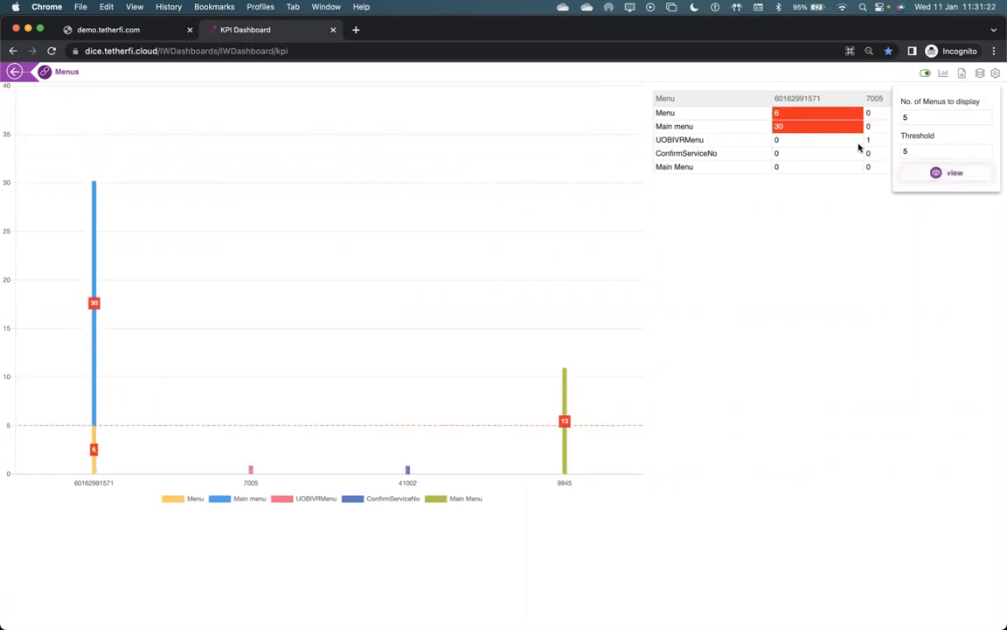
left_click(859, 147)
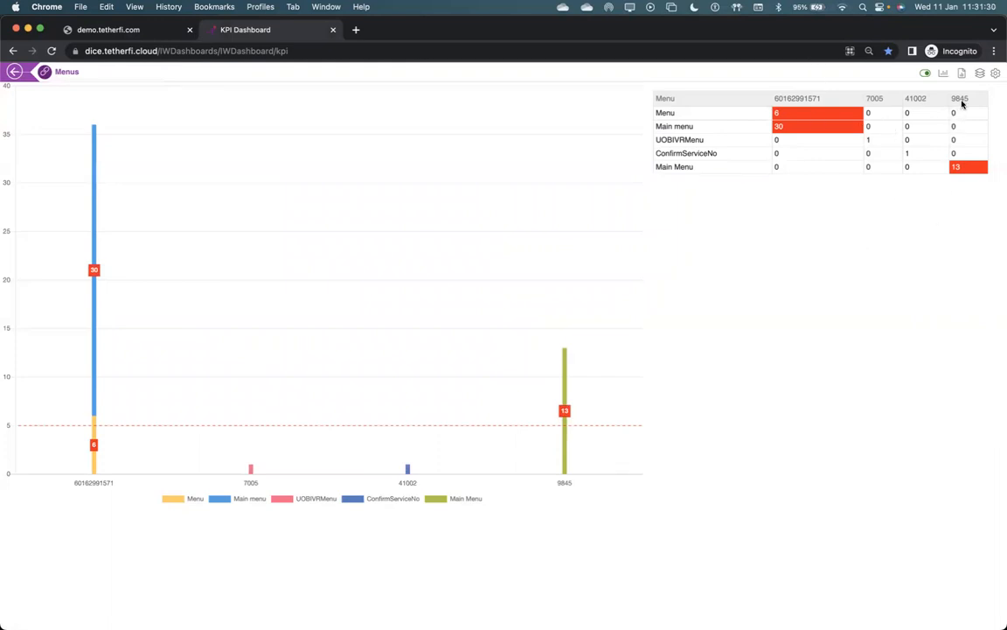
left_click(14, 70)
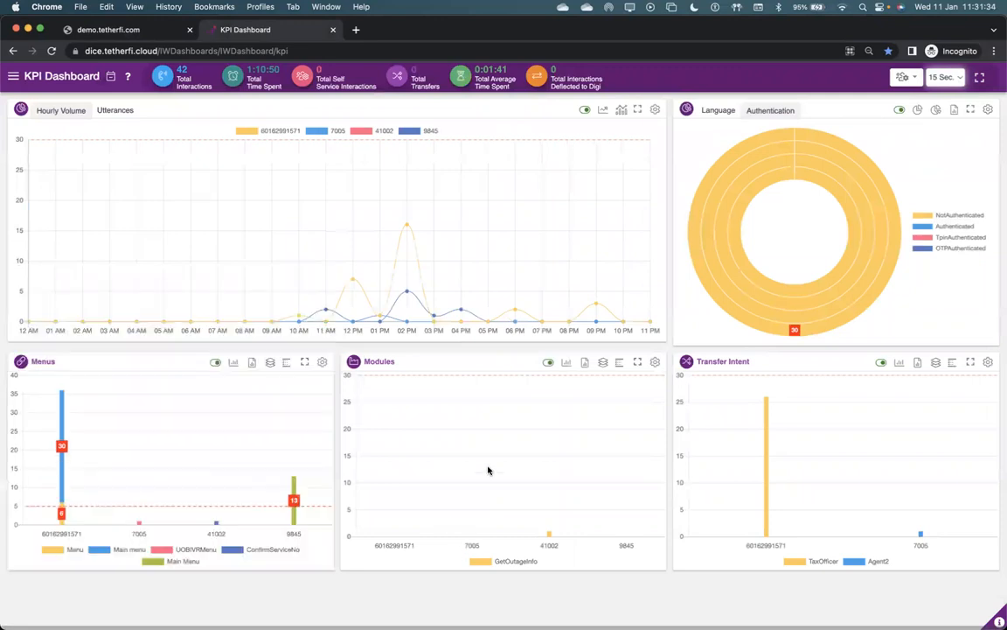
Step: View the Modules and Menus word clouds and the expanded Transfer Intent chart, returning to the KPI Dashboard after each
left_click(618, 362)
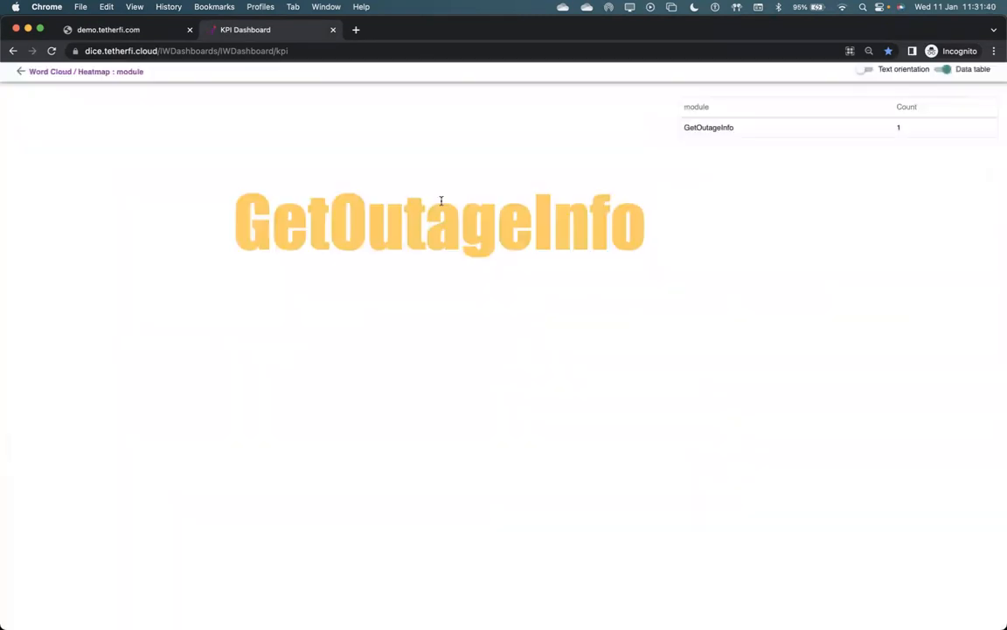
left_click(19, 70)
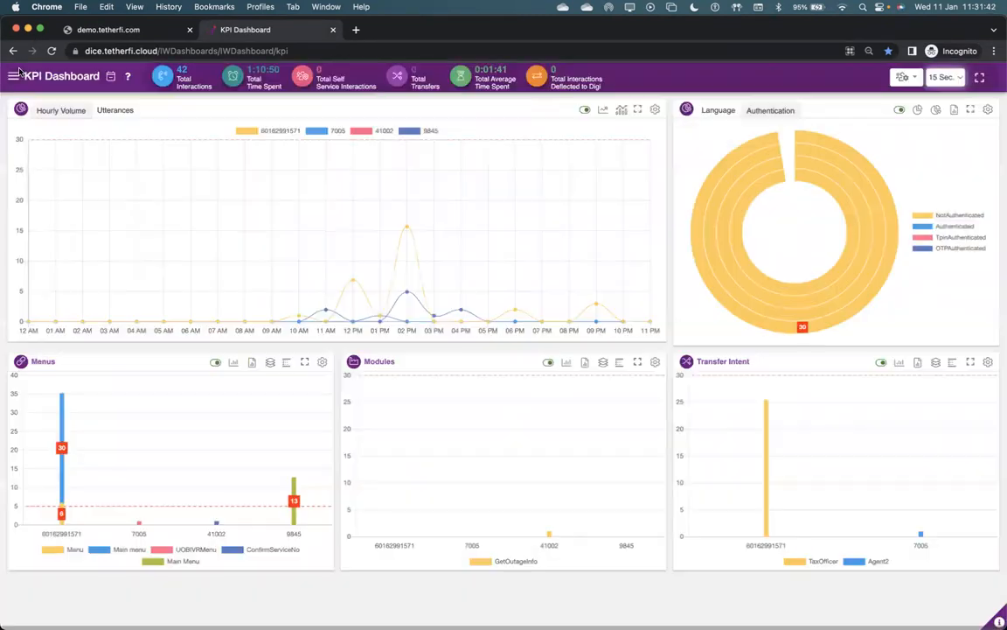
left_click(287, 361)
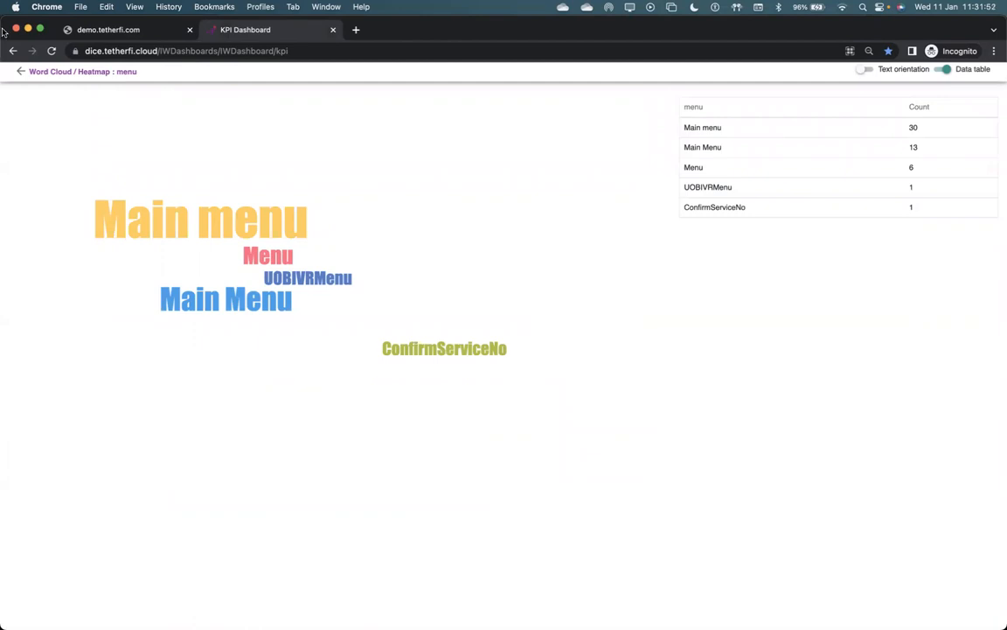
left_click(19, 71)
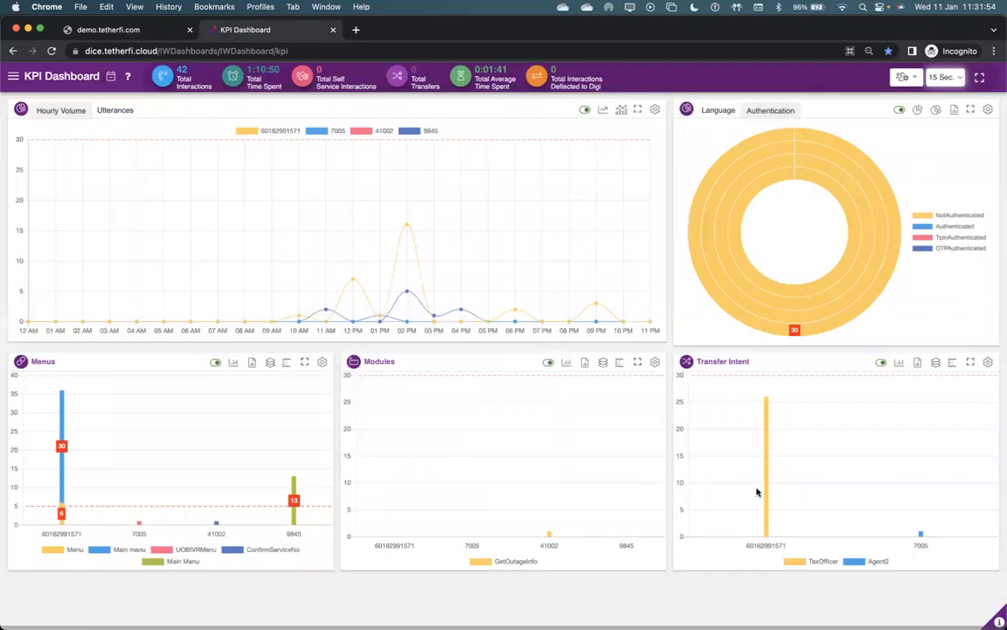
left_click(970, 362)
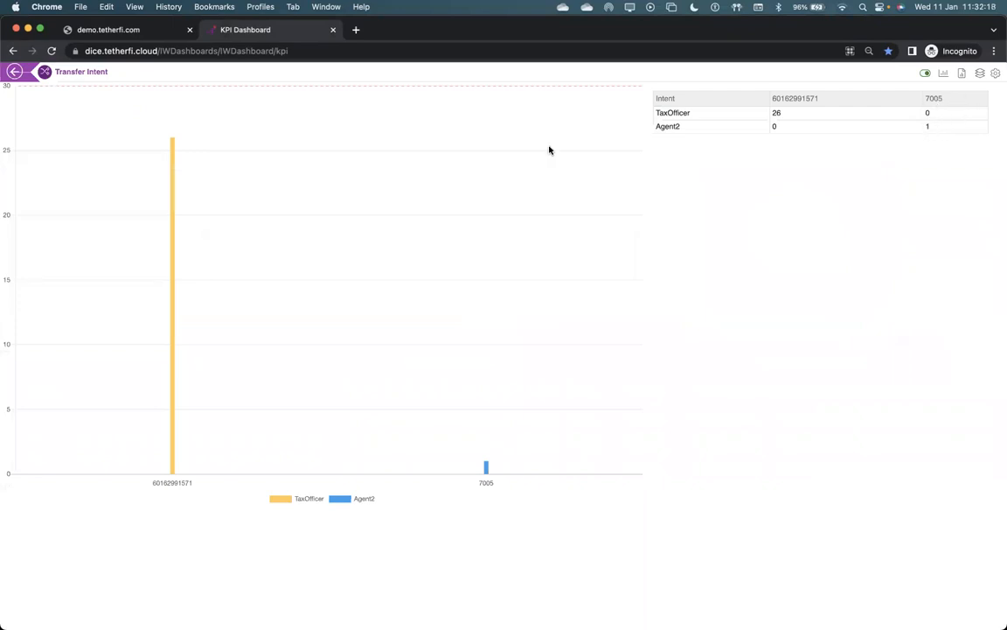
left_click(15, 71)
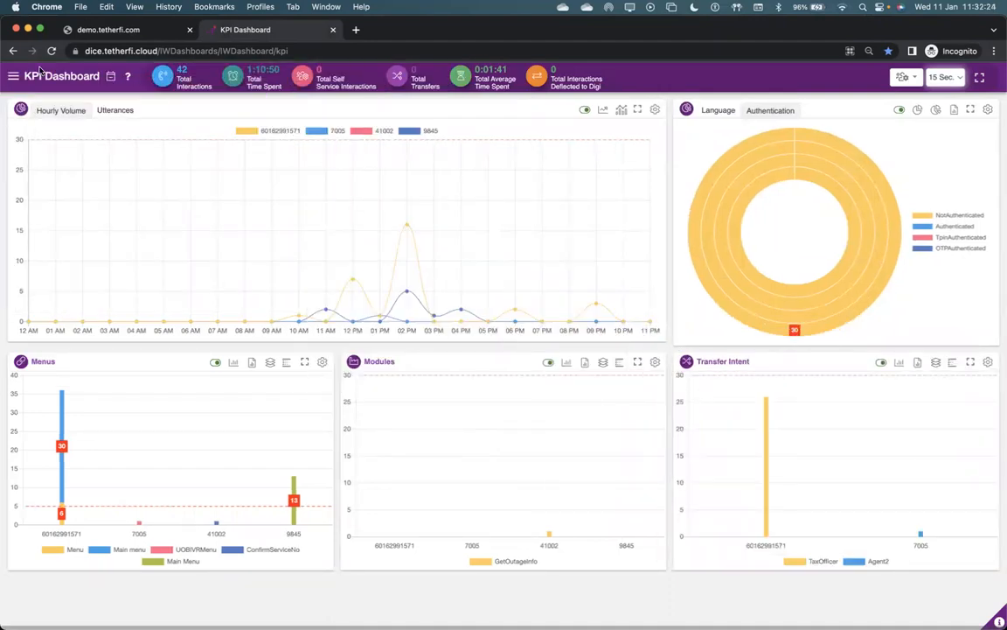
Step: Browse the dashboard's date selection across the years 2022 and 2023 and reopen January 2023
left_click(13, 77)
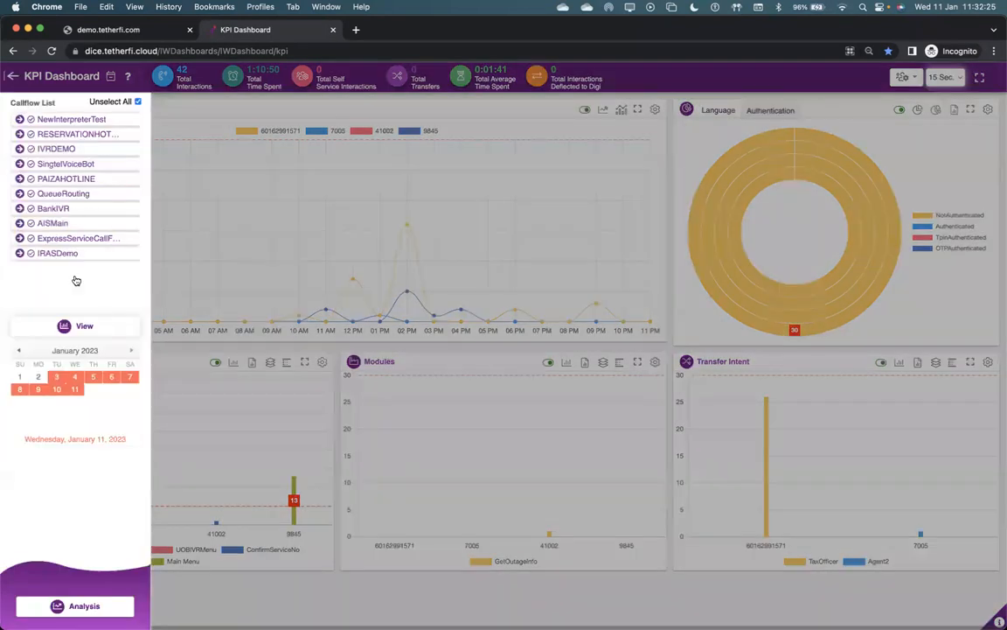
left_click(74, 325)
left_click(13, 76)
left_click(27, 355)
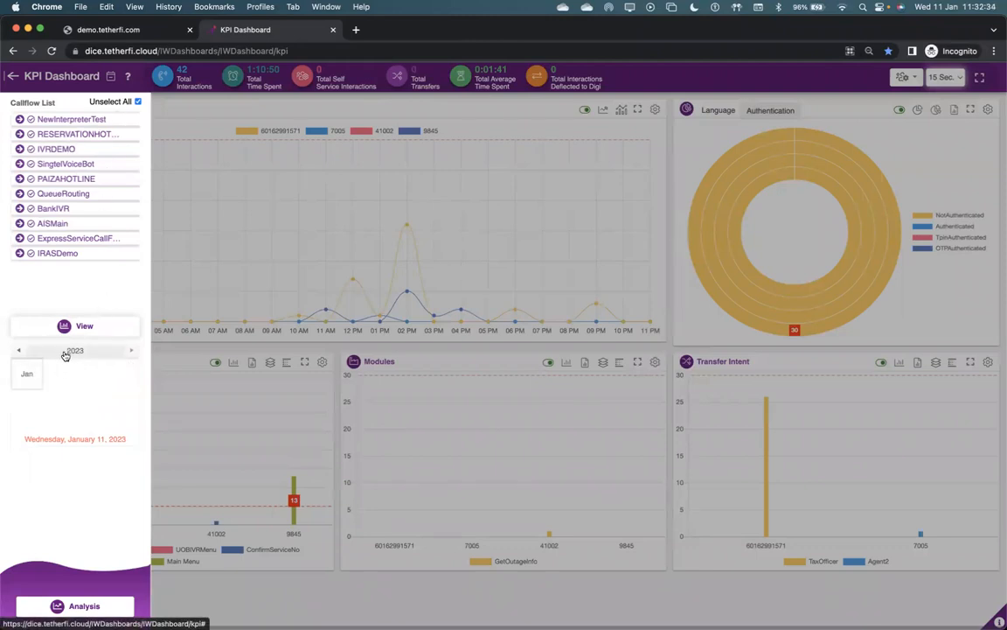
left_click(18, 350)
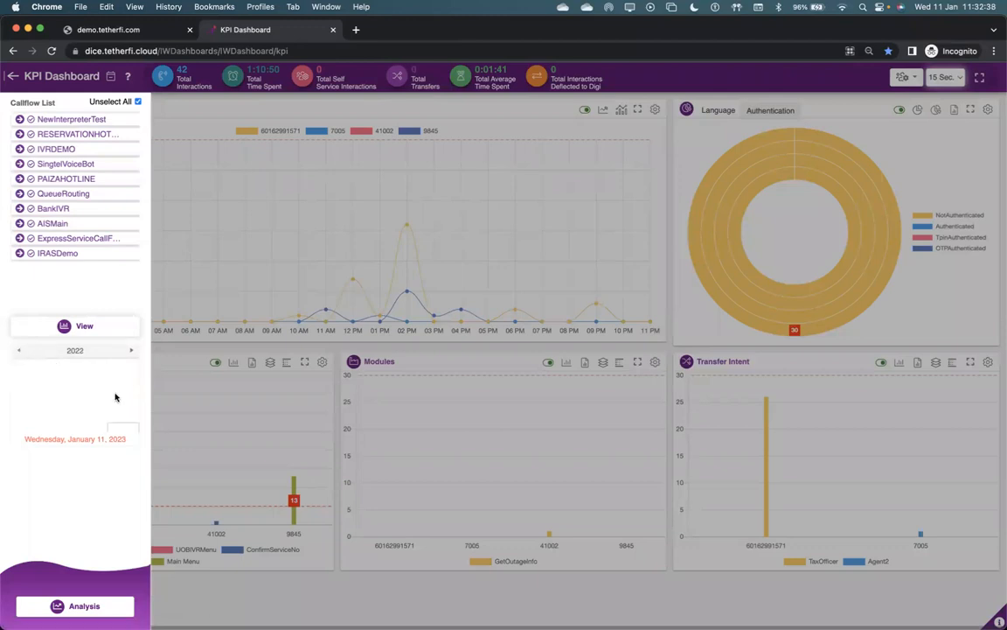
left_click(131, 351)
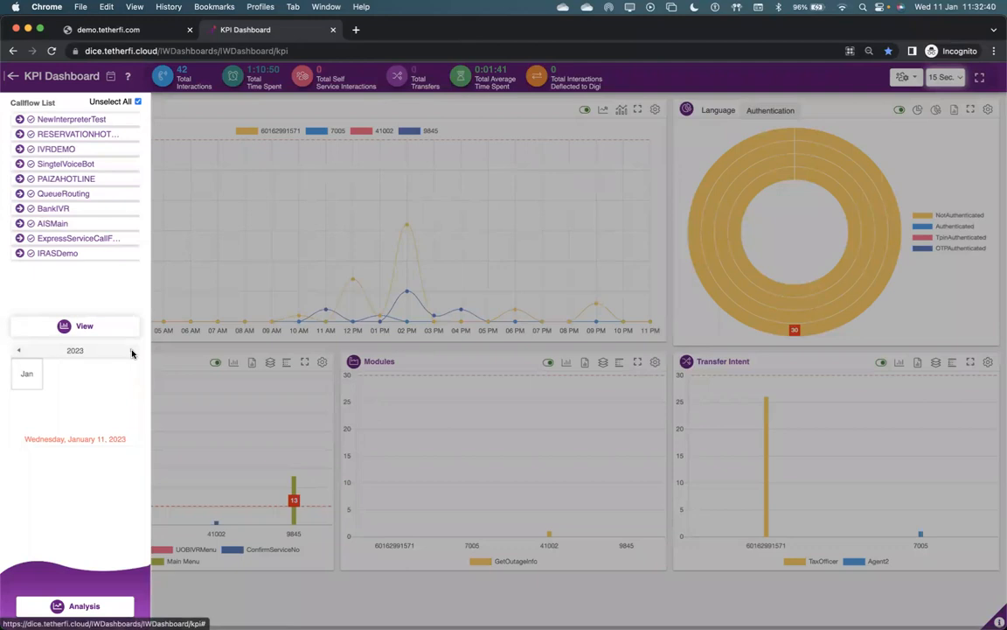
left_click(24, 374)
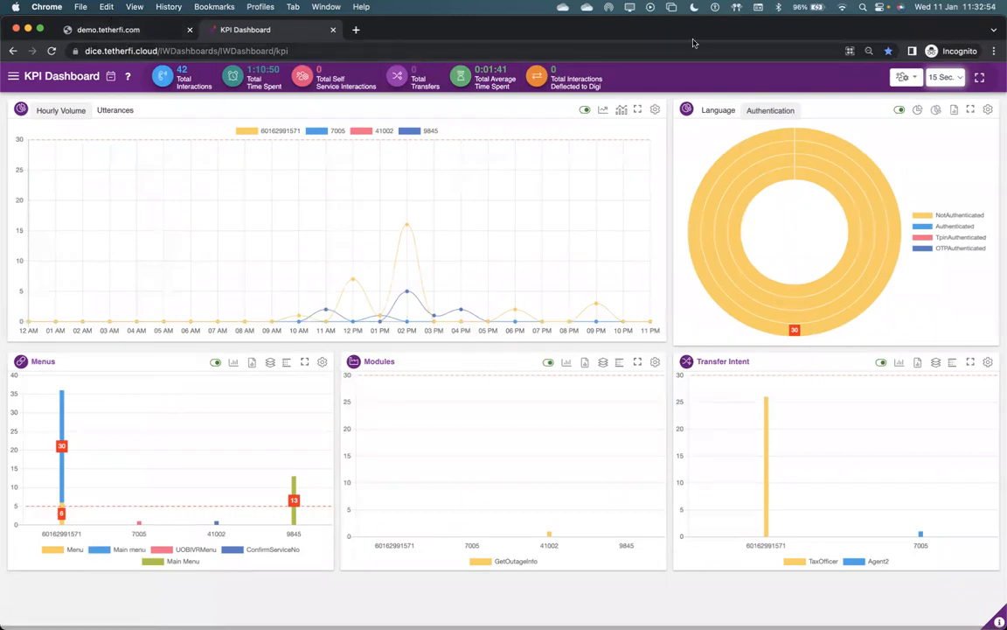
left_click_drag(834, 15, 900, 8)
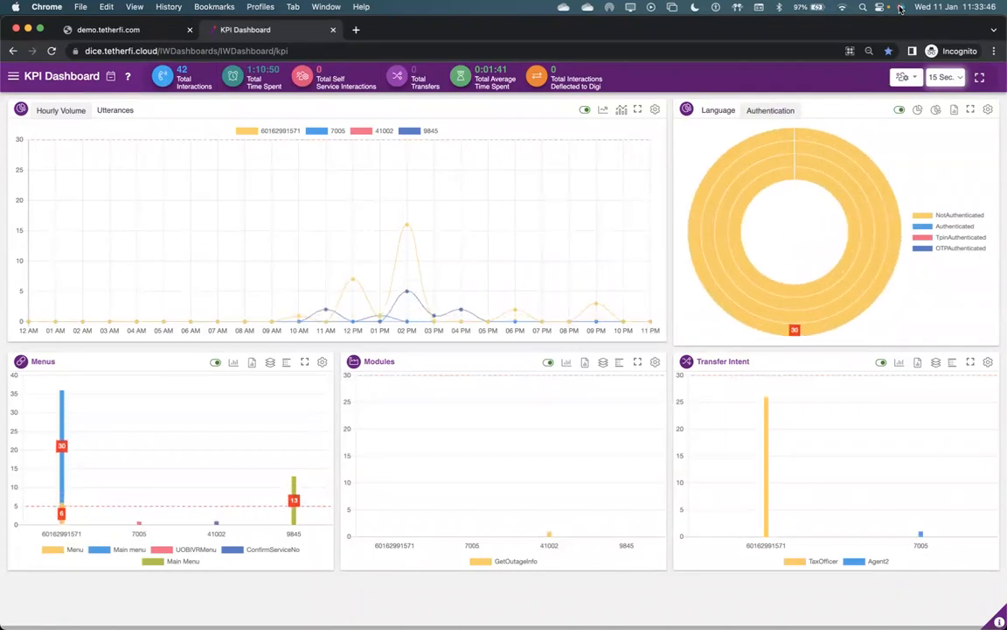
Step: Open dice.tetherfi.cloud/IWIVRUI# in a new browser tab
key("super+t")
type("IWI")
key("Down")
key("Return")
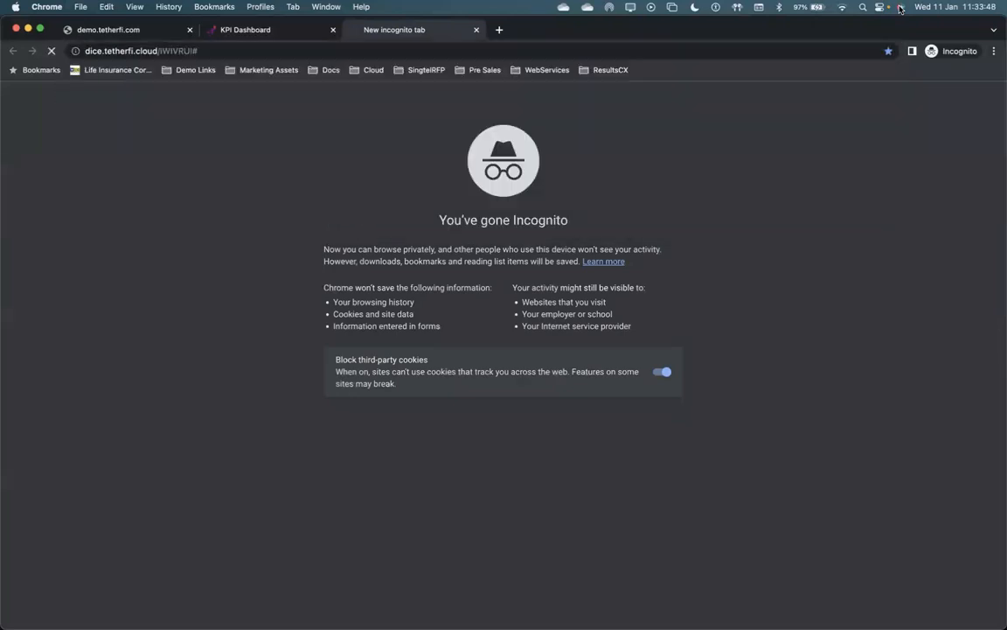